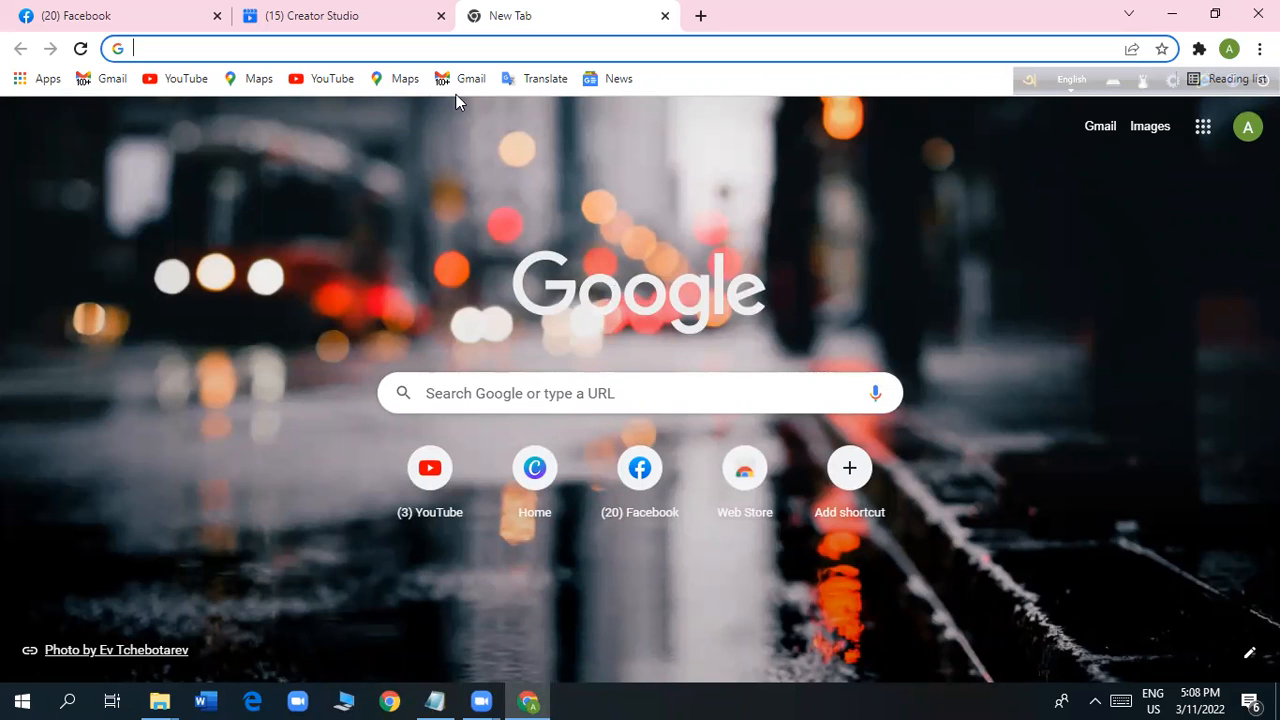
Search Google for "creator studio".
{"action": "left_click", "coordinate": [360, 42]}
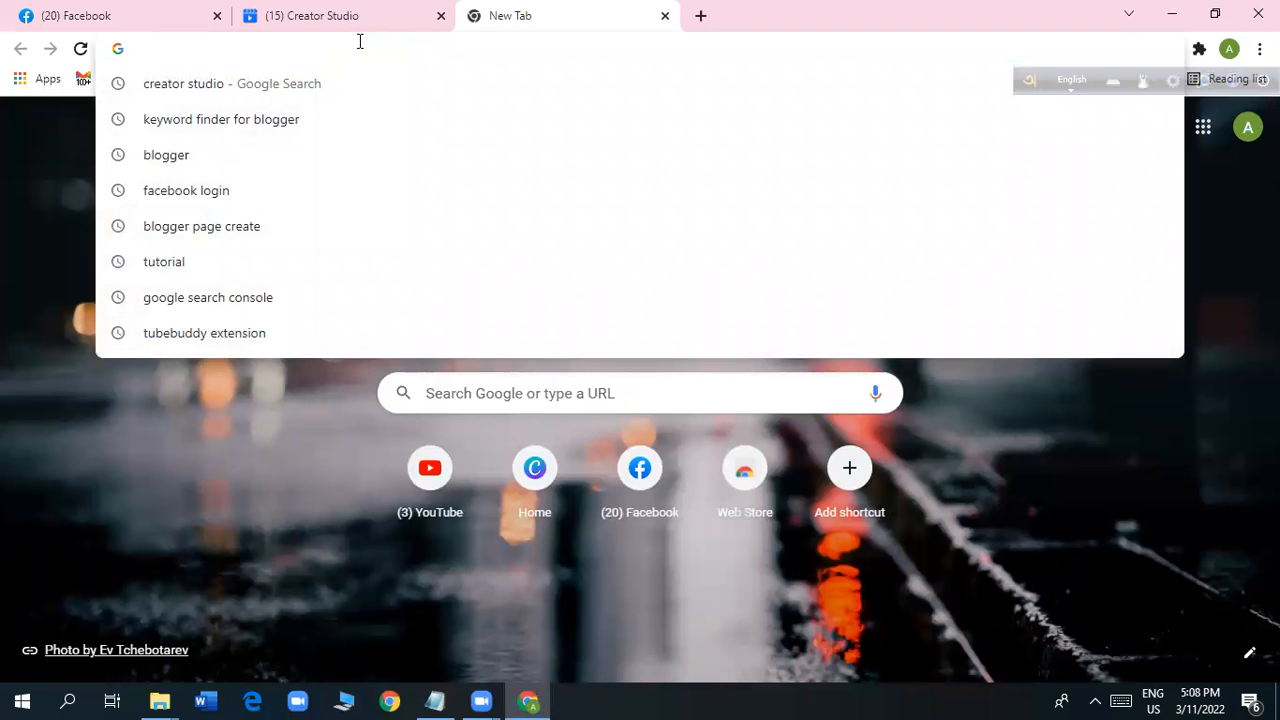
{"action": "type", "text": "c"}
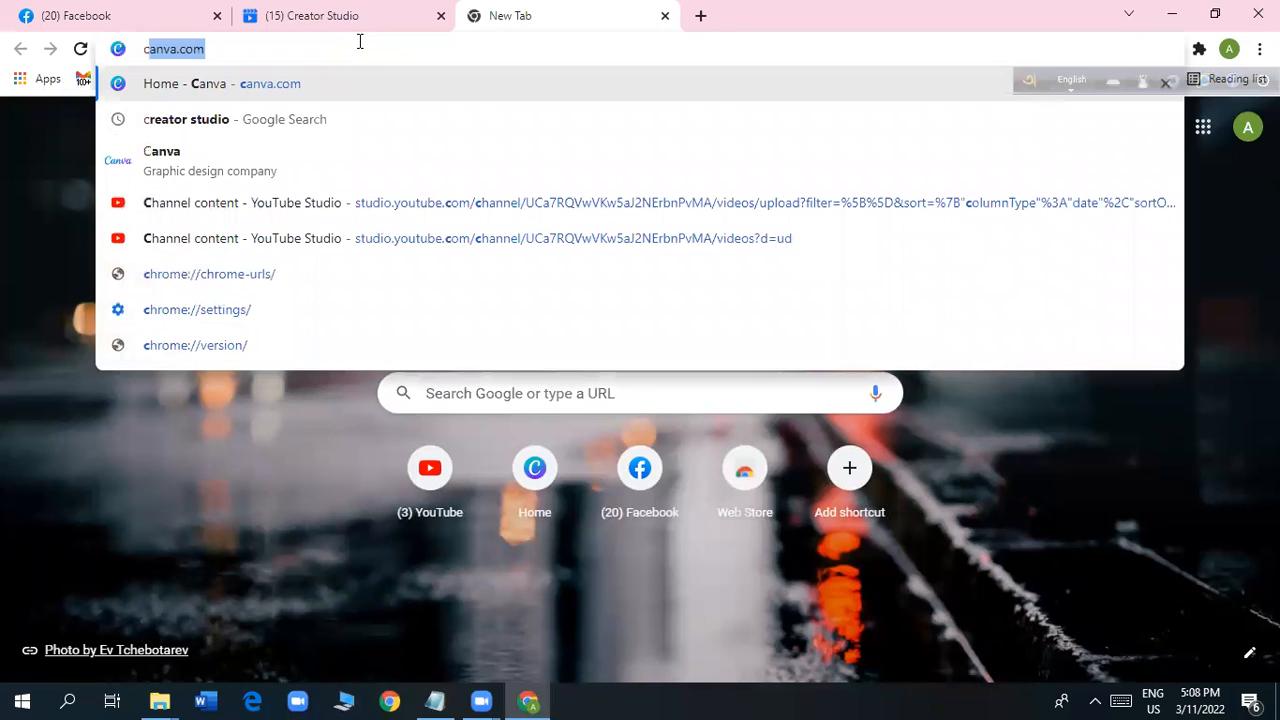
{"action": "type", "text": "re"}
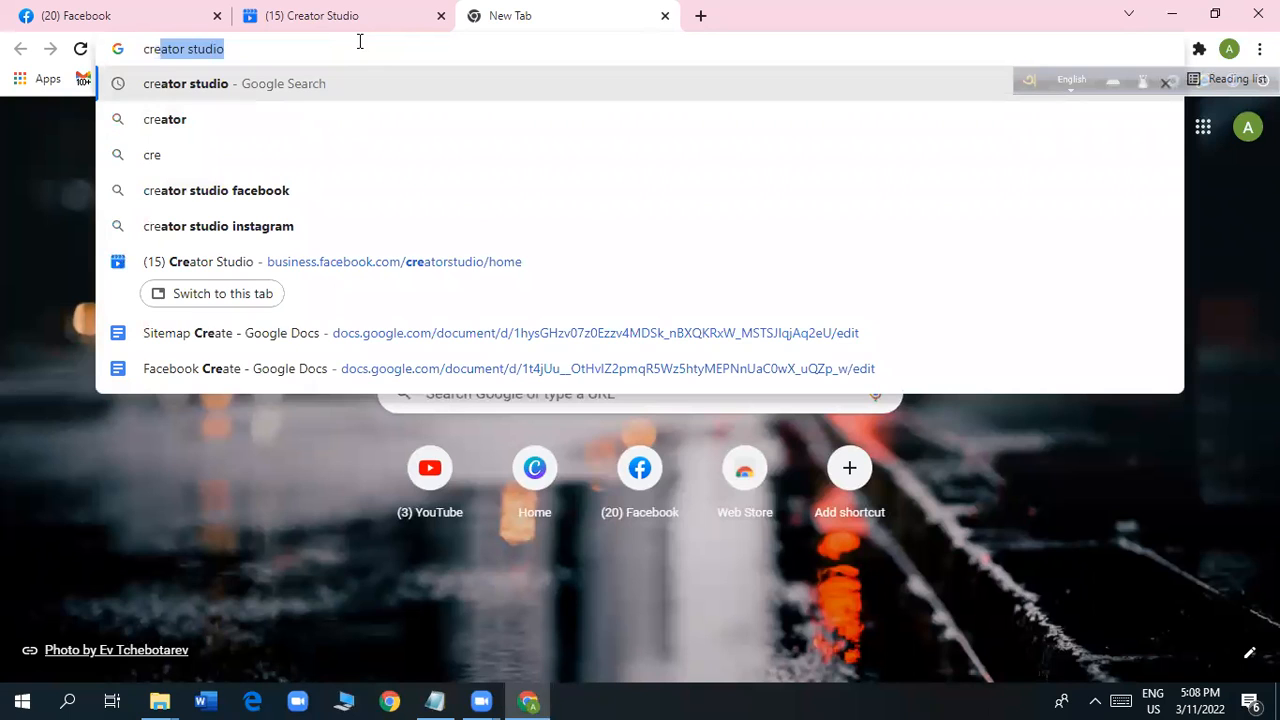
{"action": "type", "text": "ator studio"}
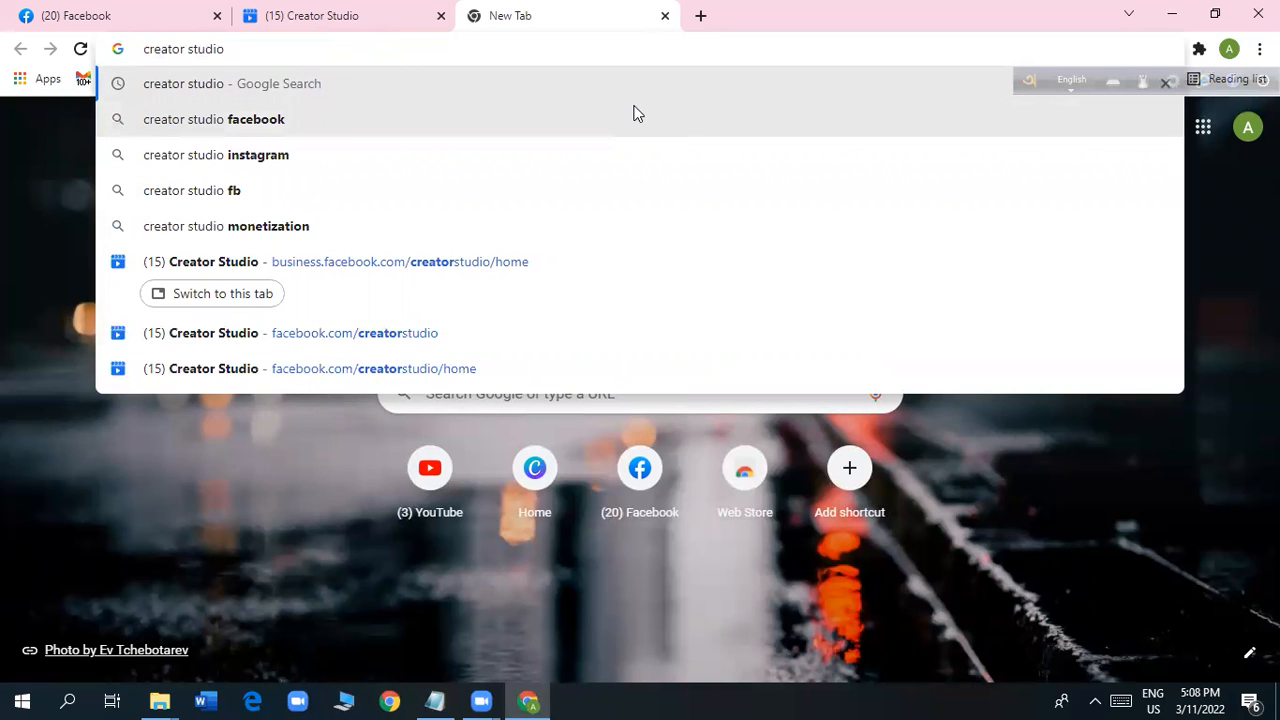
{"action": "key", "text": "Return"}
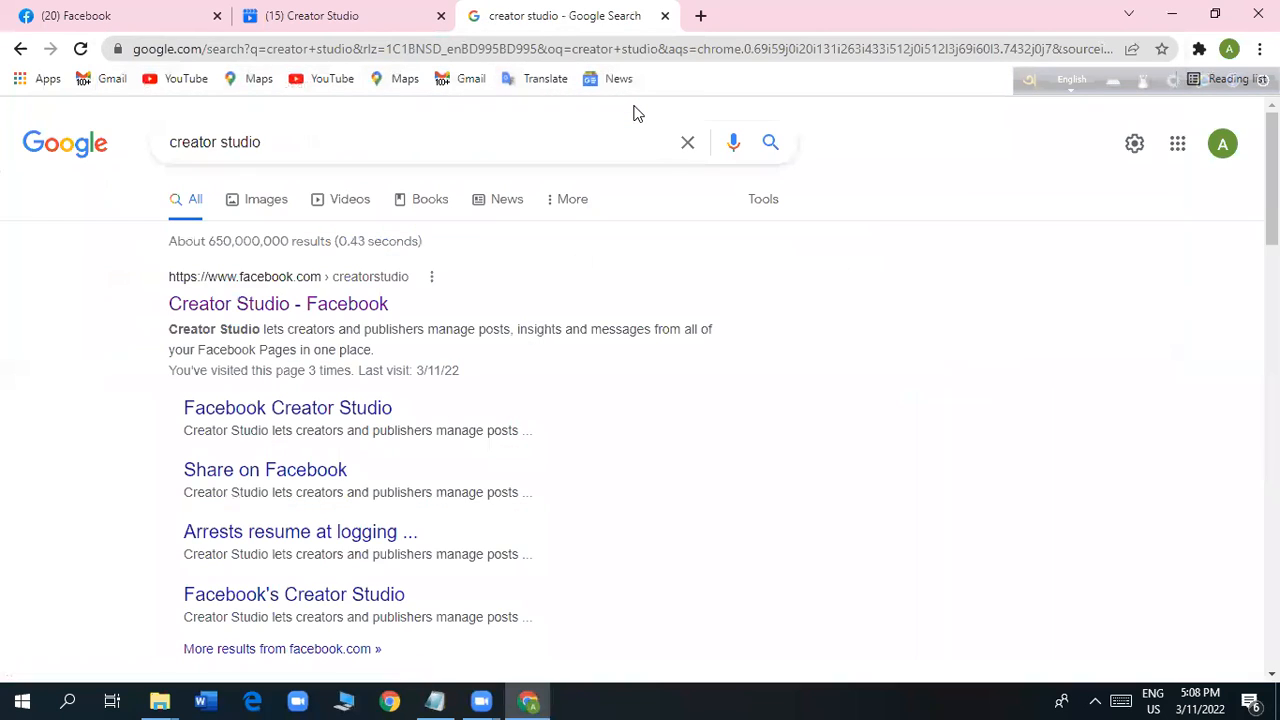
Open the Creator Studio - Facebook page from the search results.
{"action": "scroll", "coordinate": [551, 350], "scroll_direction": "down", "scroll_amount": 3}
{"action": "scroll", "coordinate": [551, 357], "scroll_direction": "down", "scroll_amount": 3}
{"action": "scroll", "coordinate": [551, 360], "scroll_direction": "up", "scroll_amount": 7}
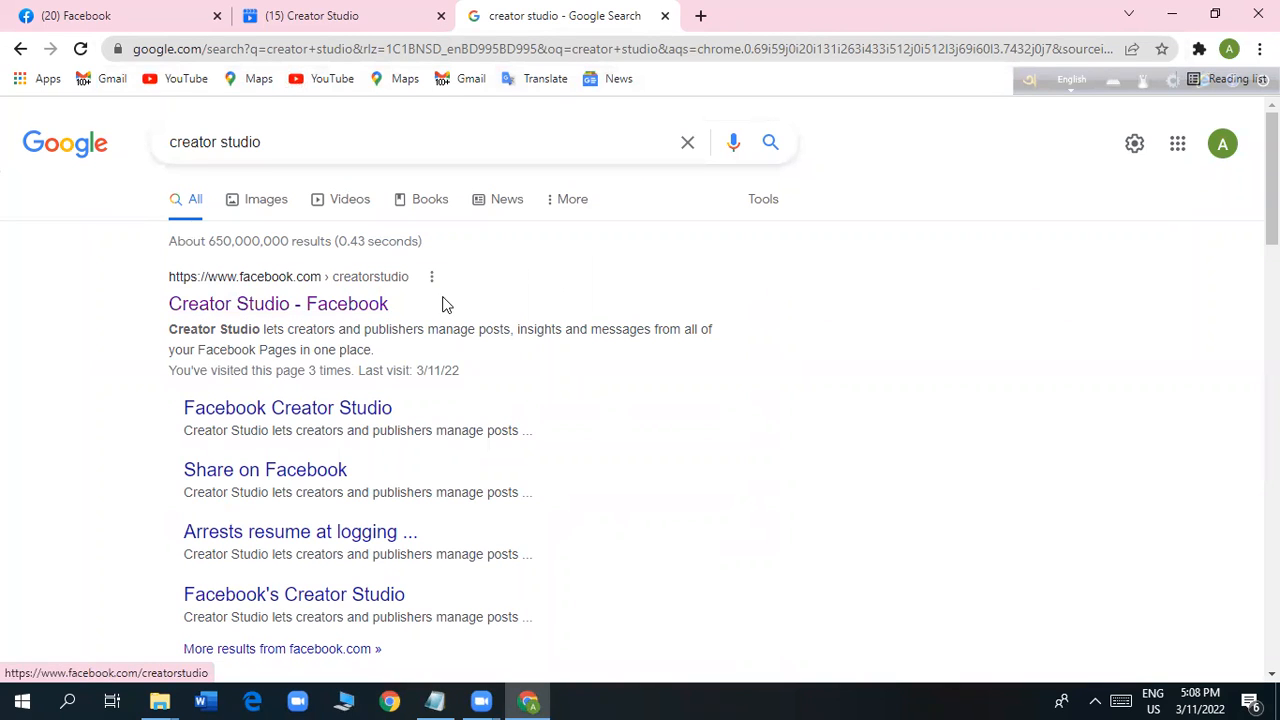
{"action": "left_click", "coordinate": [302, 307]}
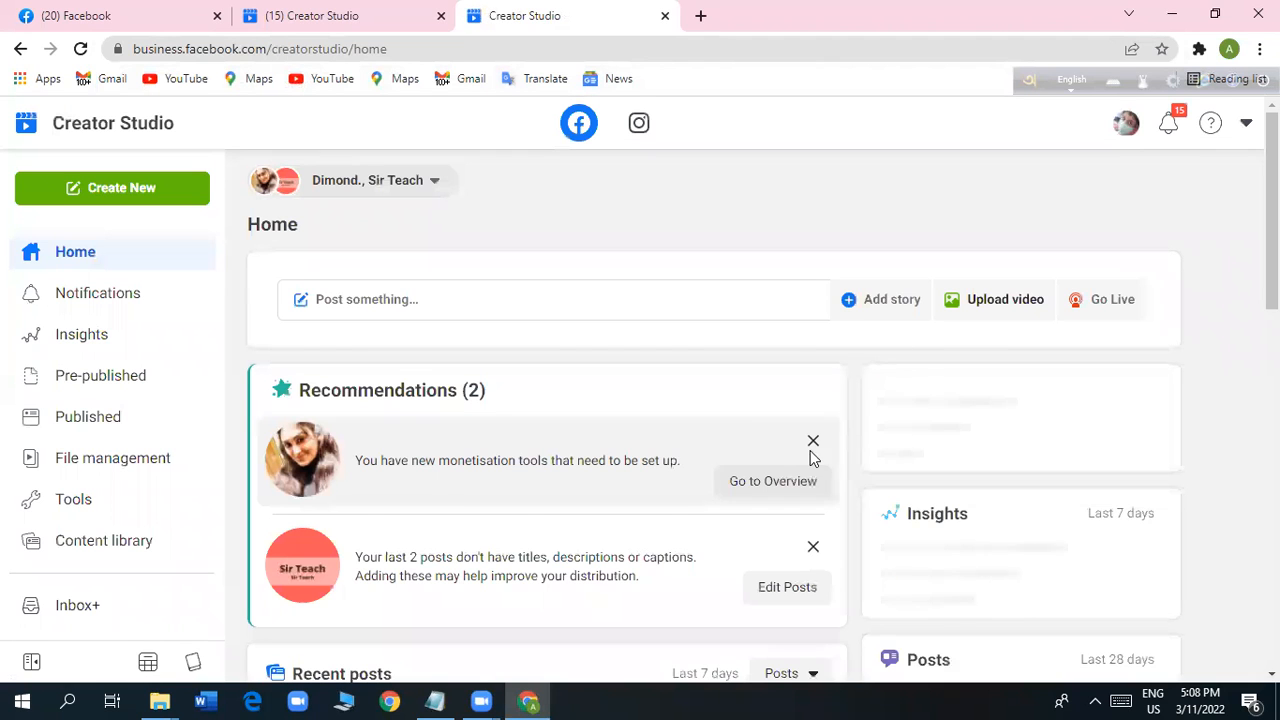
{"action": "scroll", "coordinate": [659, 458], "scroll_direction": "down", "scroll_amount": 5}
{"action": "scroll", "coordinate": [662, 462], "scroll_direction": "up", "scroll_amount": 5}
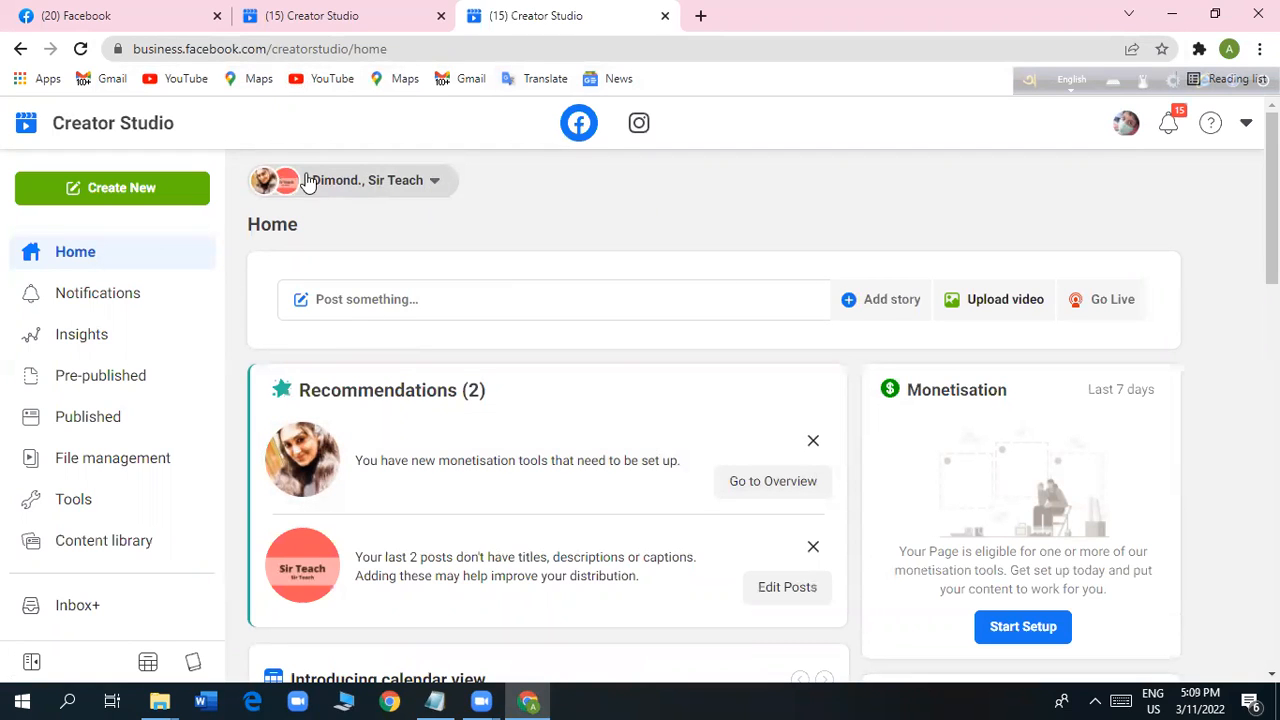
{"action": "left_click", "coordinate": [437, 184]}
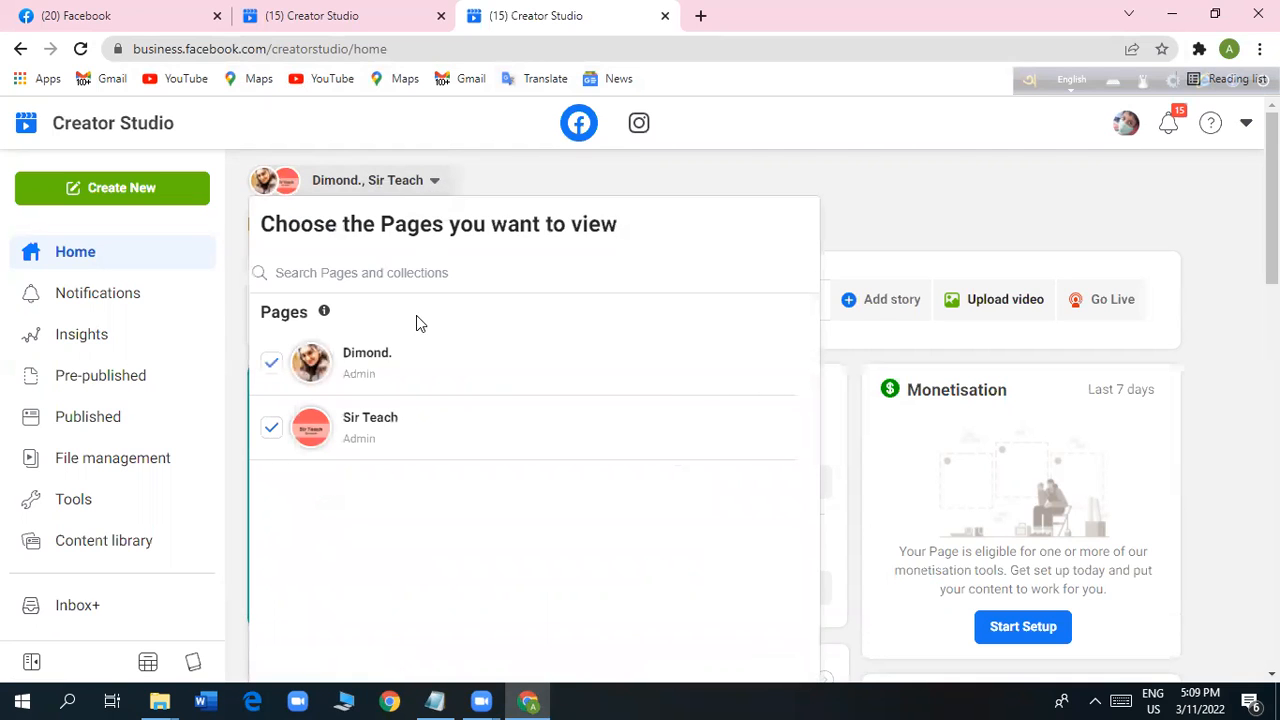
{"action": "left_click", "coordinate": [530, 186]}
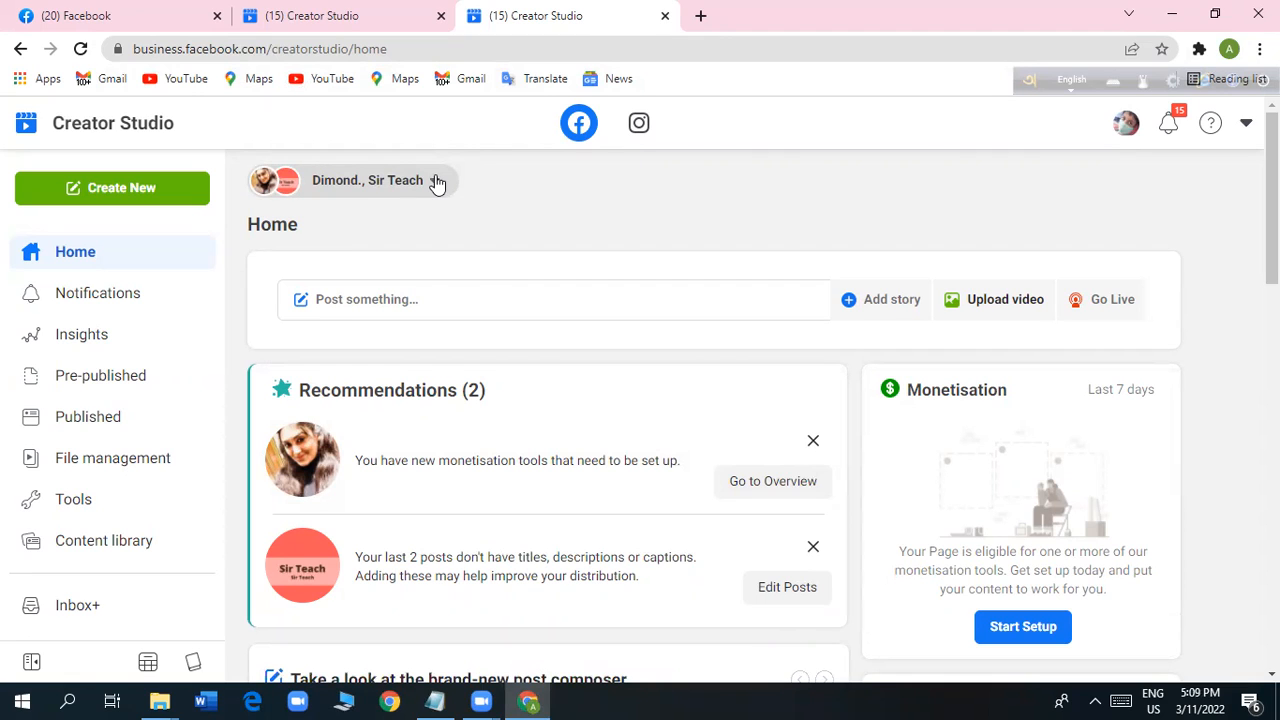
{"action": "left_click", "coordinate": [436, 181]}
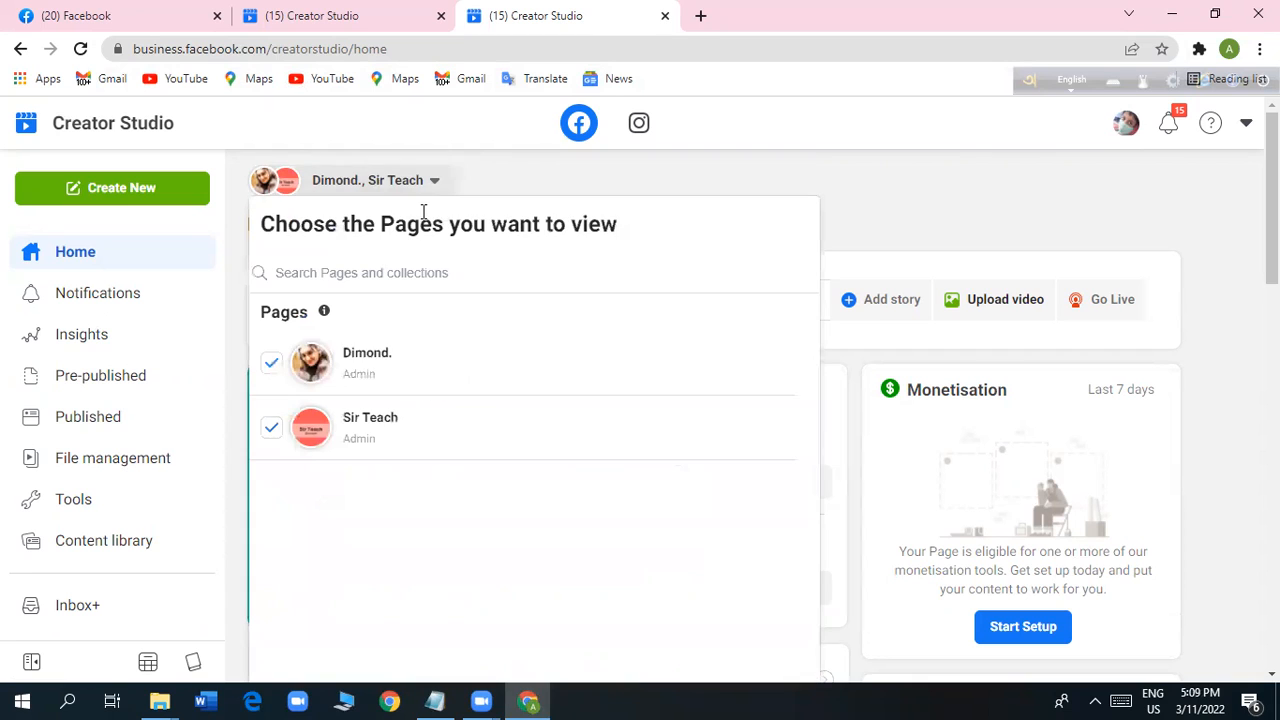
{"action": "left_click", "coordinate": [271, 363]}
{"action": "left_click", "coordinate": [913, 193]}
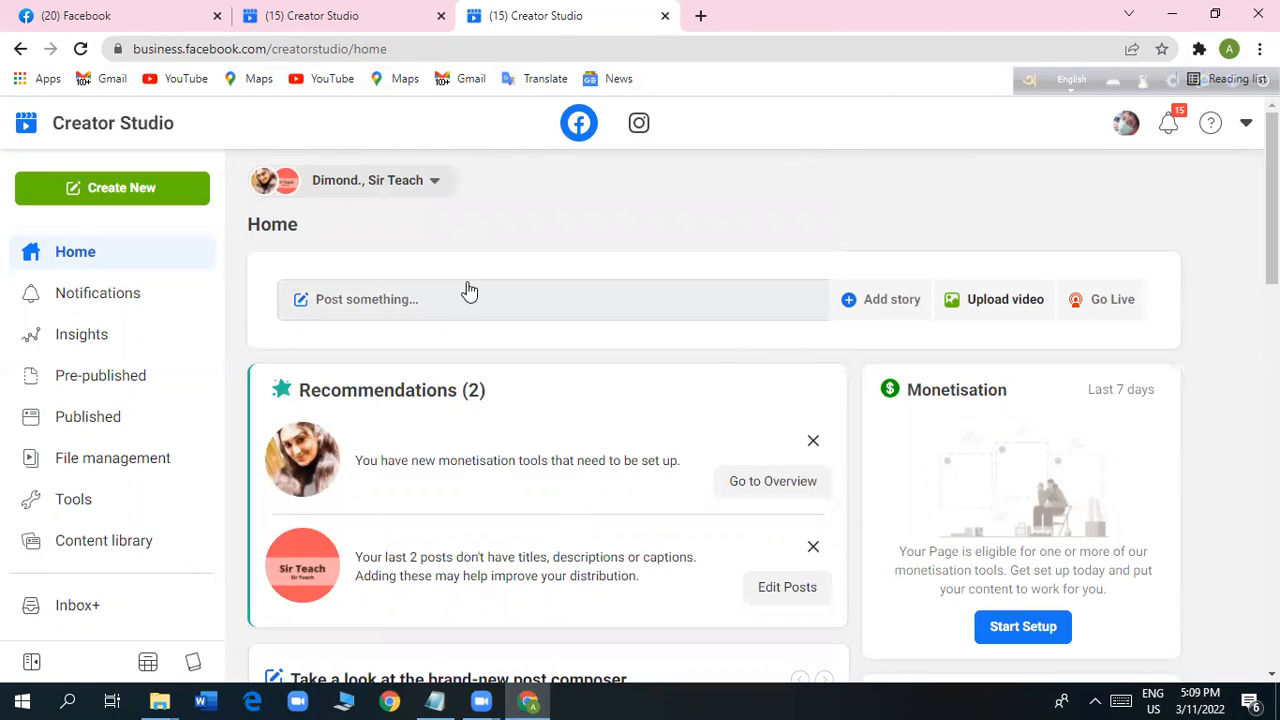
Limit the Creator Studio view to the Sir Teach page only.
{"action": "left_click", "coordinate": [426, 178]}
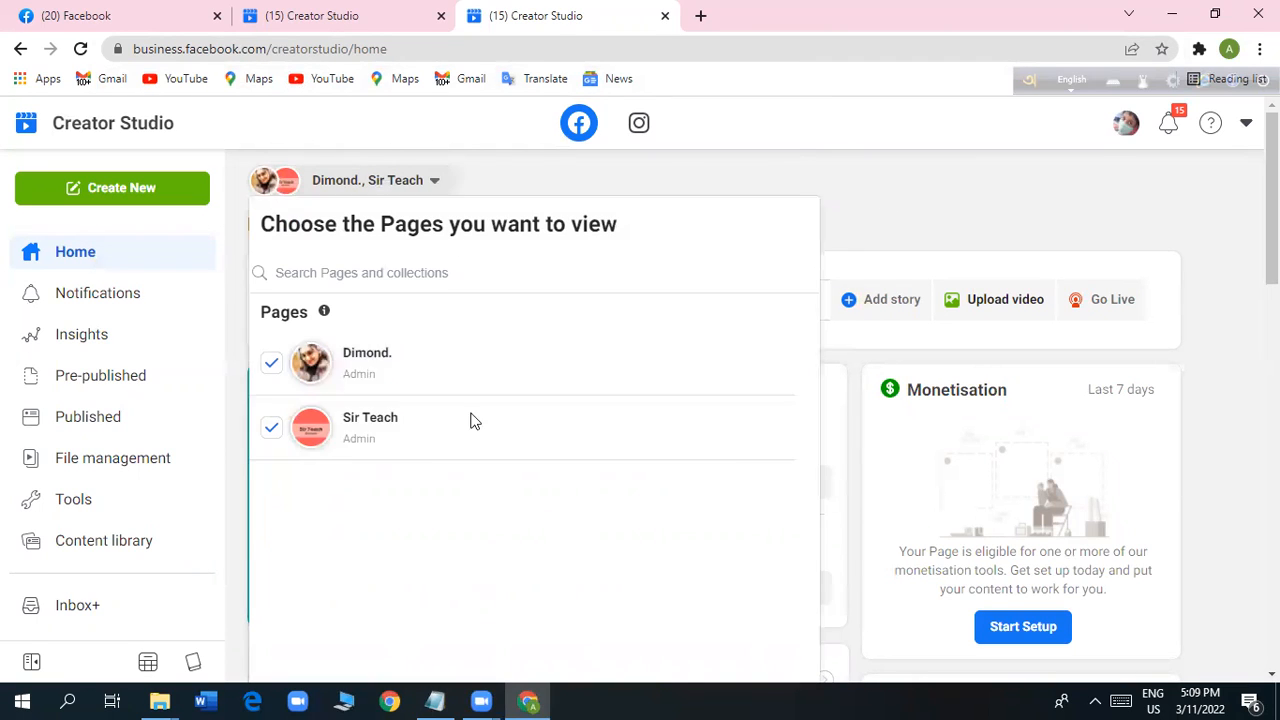
{"action": "left_click", "coordinate": [358, 356]}
{"action": "left_click", "coordinate": [400, 440]}
{"action": "left_click", "coordinate": [268, 447]}
{"action": "scroll", "coordinate": [680, 465], "scroll_direction": "down", "scroll_amount": 5}
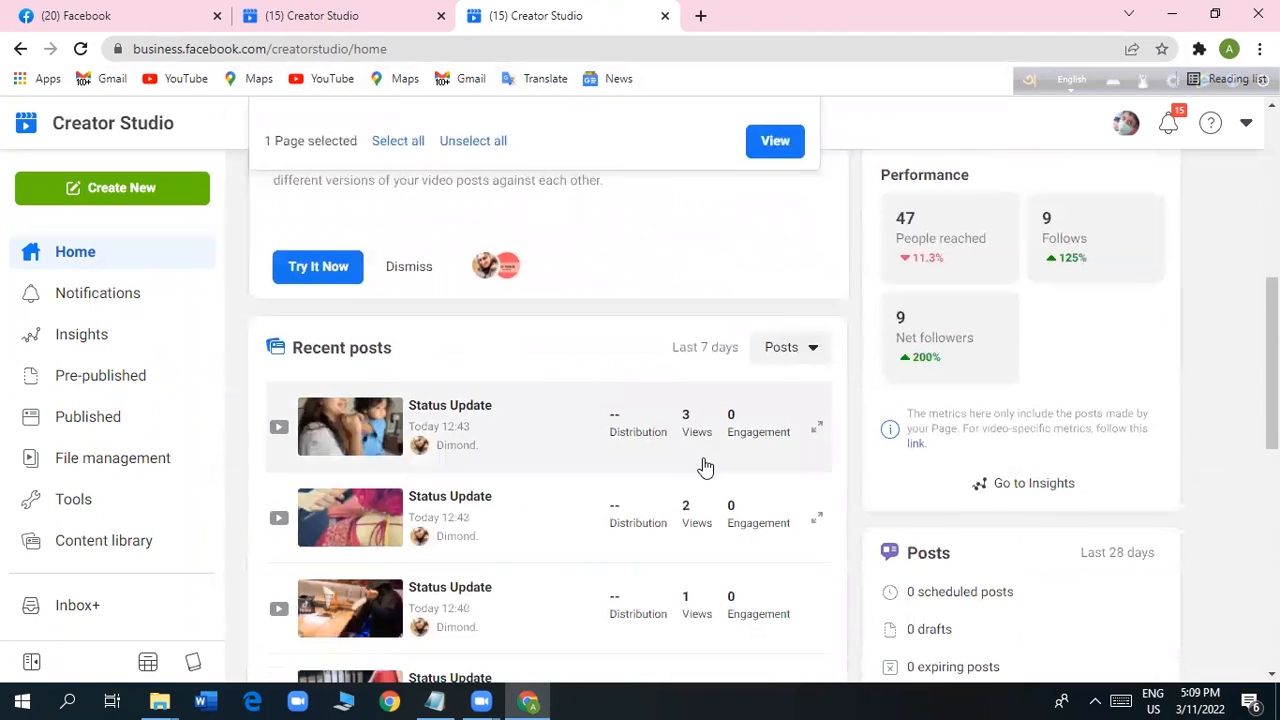
{"action": "scroll", "coordinate": [703, 460], "scroll_direction": "up", "scroll_amount": 3}
{"action": "scroll", "coordinate": [703, 460], "scroll_direction": "up", "scroll_amount": 2}
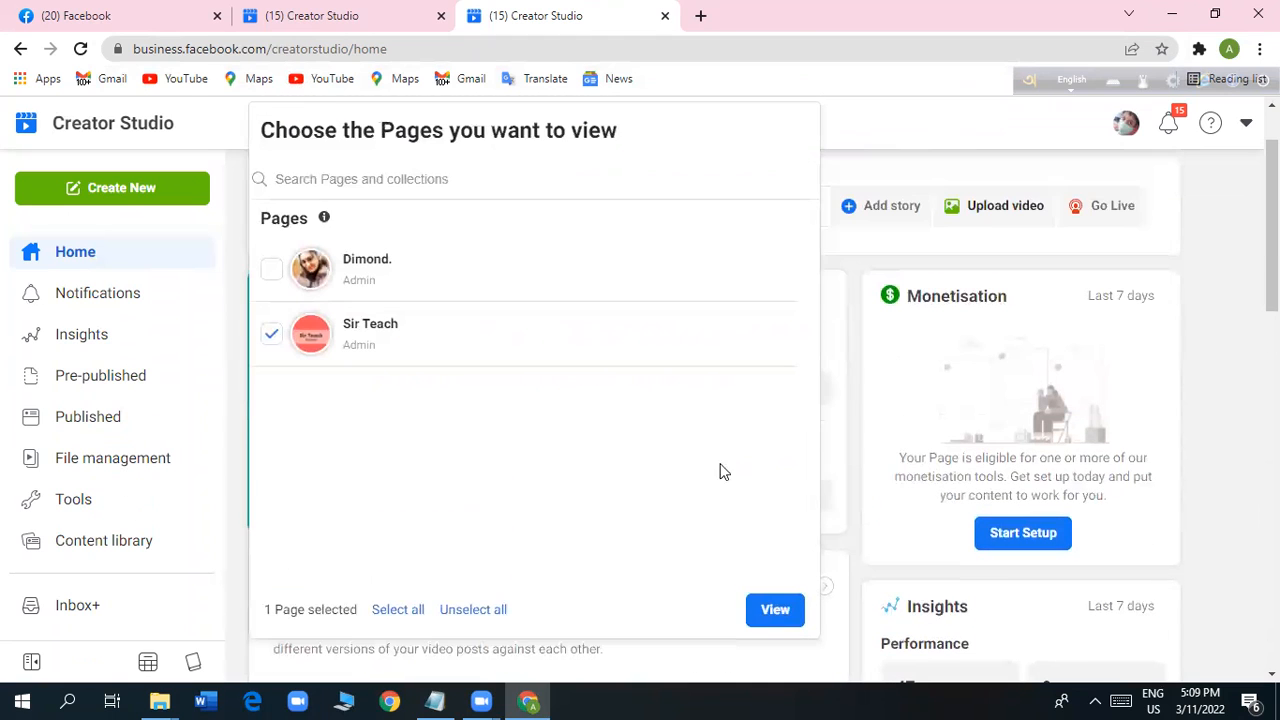
{"action": "left_click", "coordinate": [775, 612]}
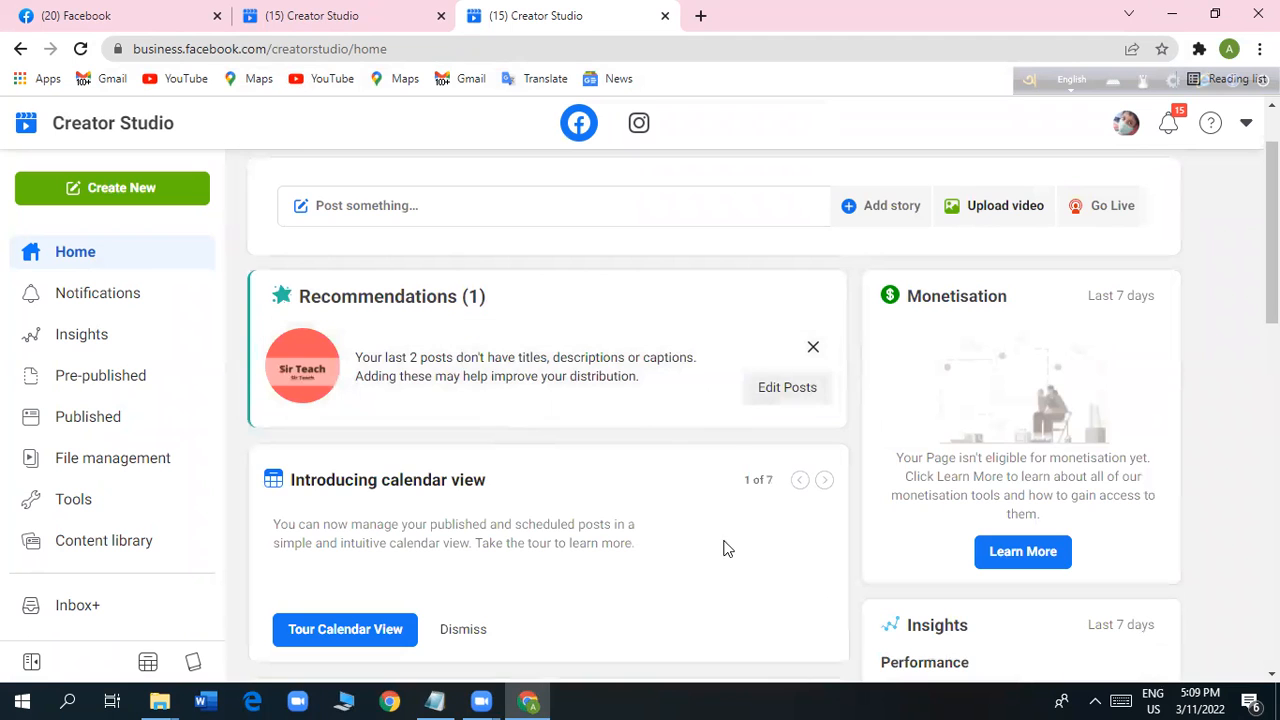
Start a new video upload for the Sir Teach page and browse to the Zoom folder in Documents.
{"action": "scroll", "coordinate": [740, 582], "scroll_direction": "down", "scroll_amount": 5}
{"action": "scroll", "coordinate": [745, 581], "scroll_direction": "up", "scroll_amount": 5}
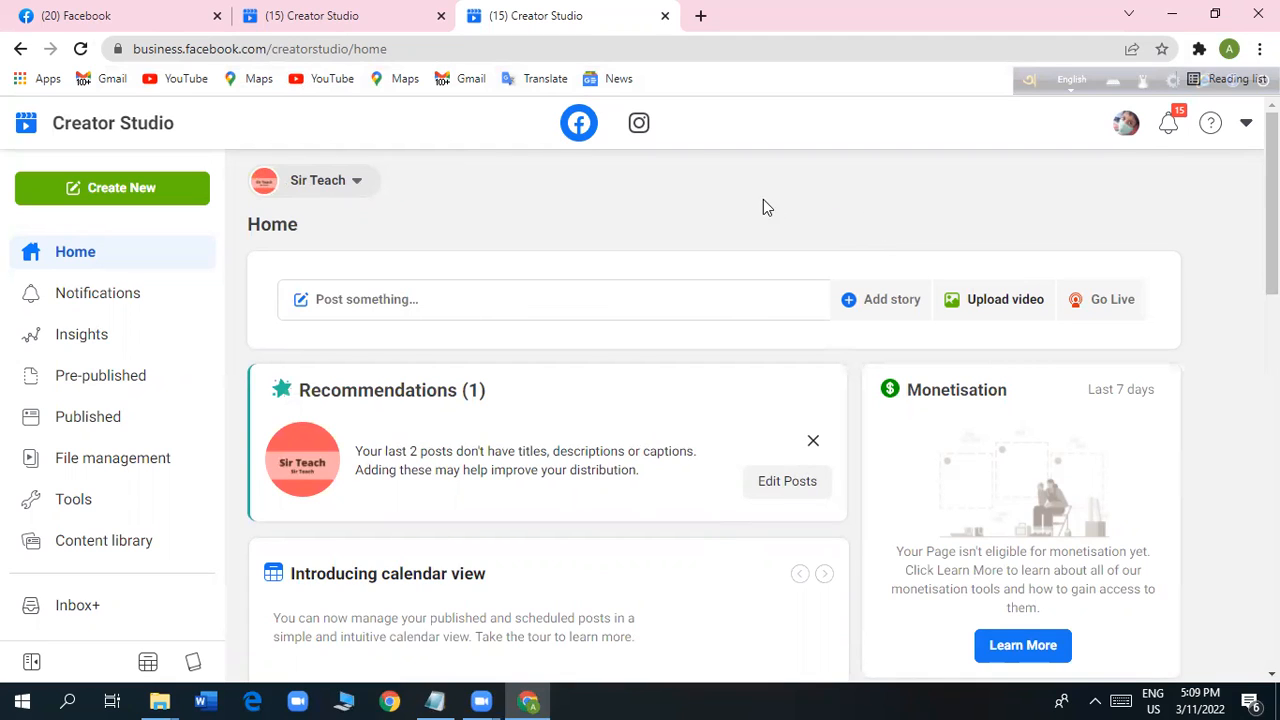
{"action": "left_click", "coordinate": [133, 195]}
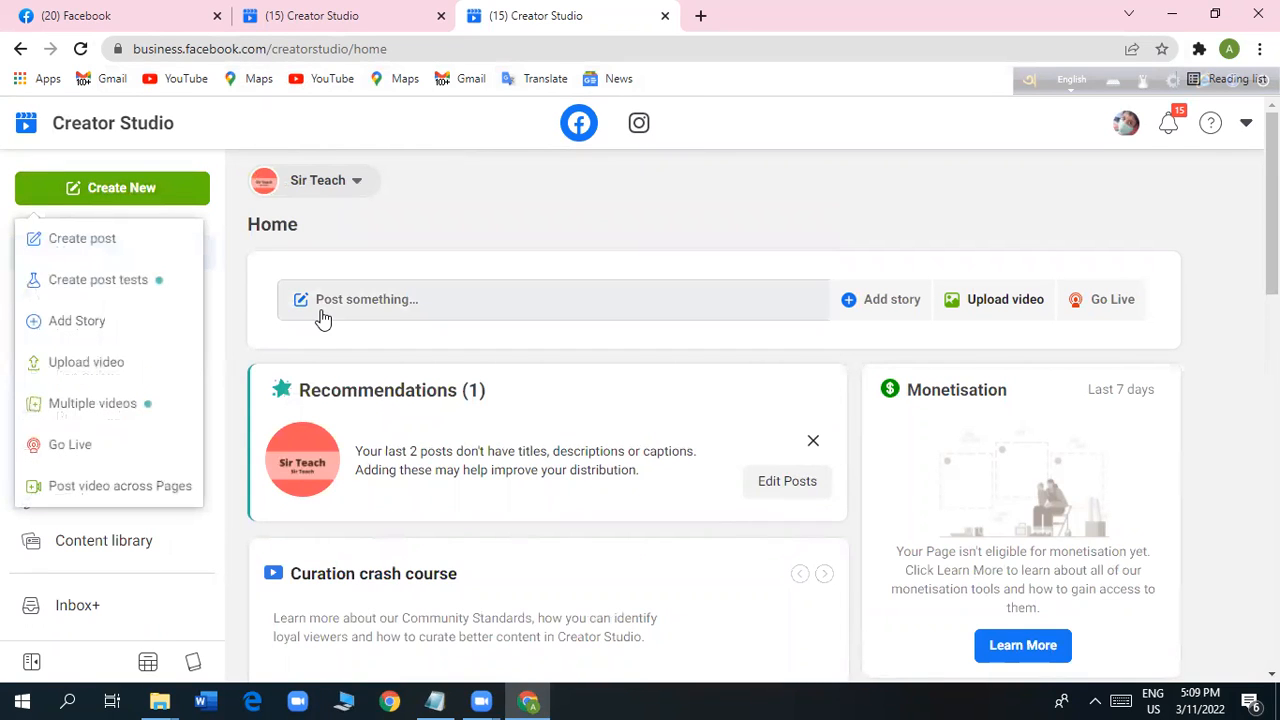
{"action": "left_click", "coordinate": [98, 366]}
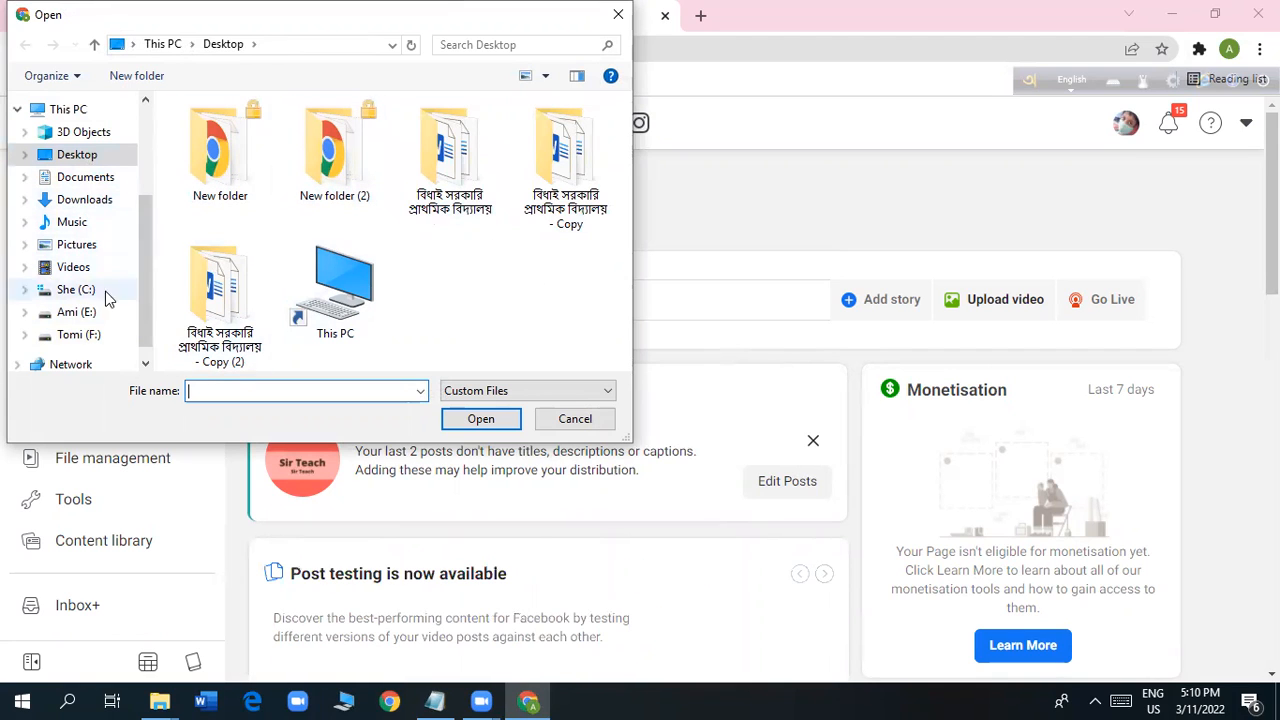
{"action": "left_click", "coordinate": [87, 178]}
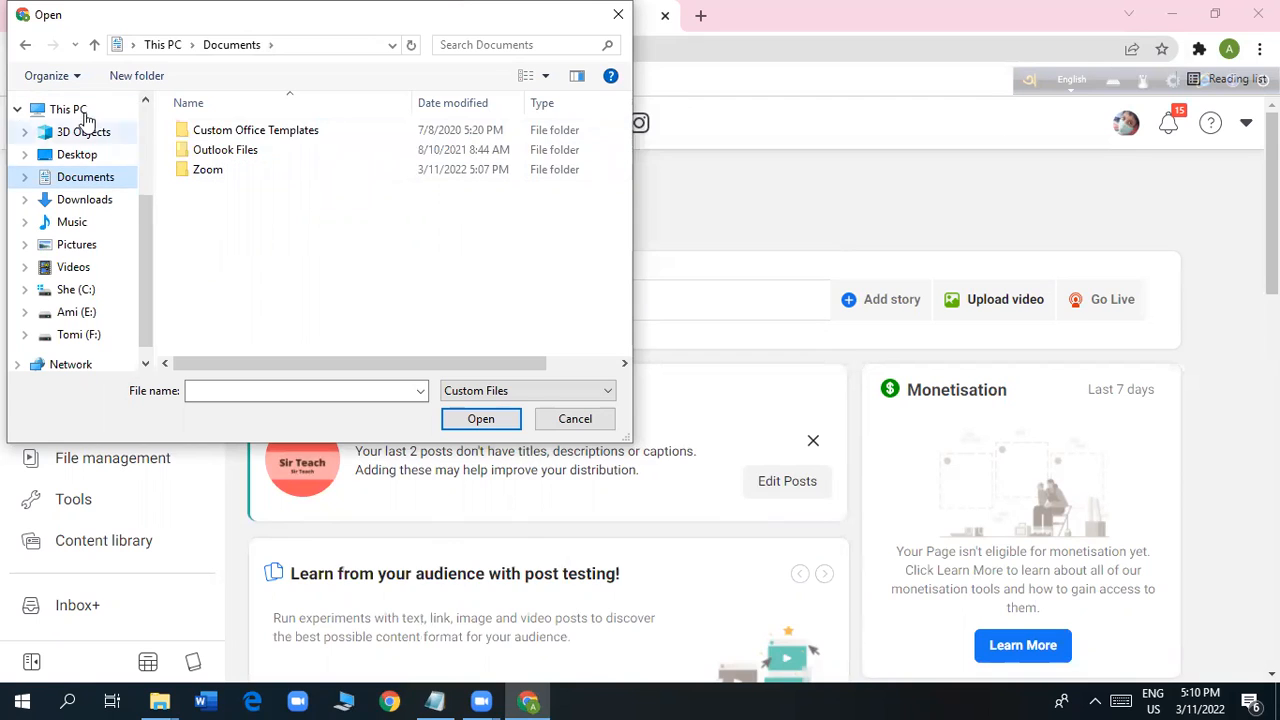
{"action": "left_click", "coordinate": [214, 175]}
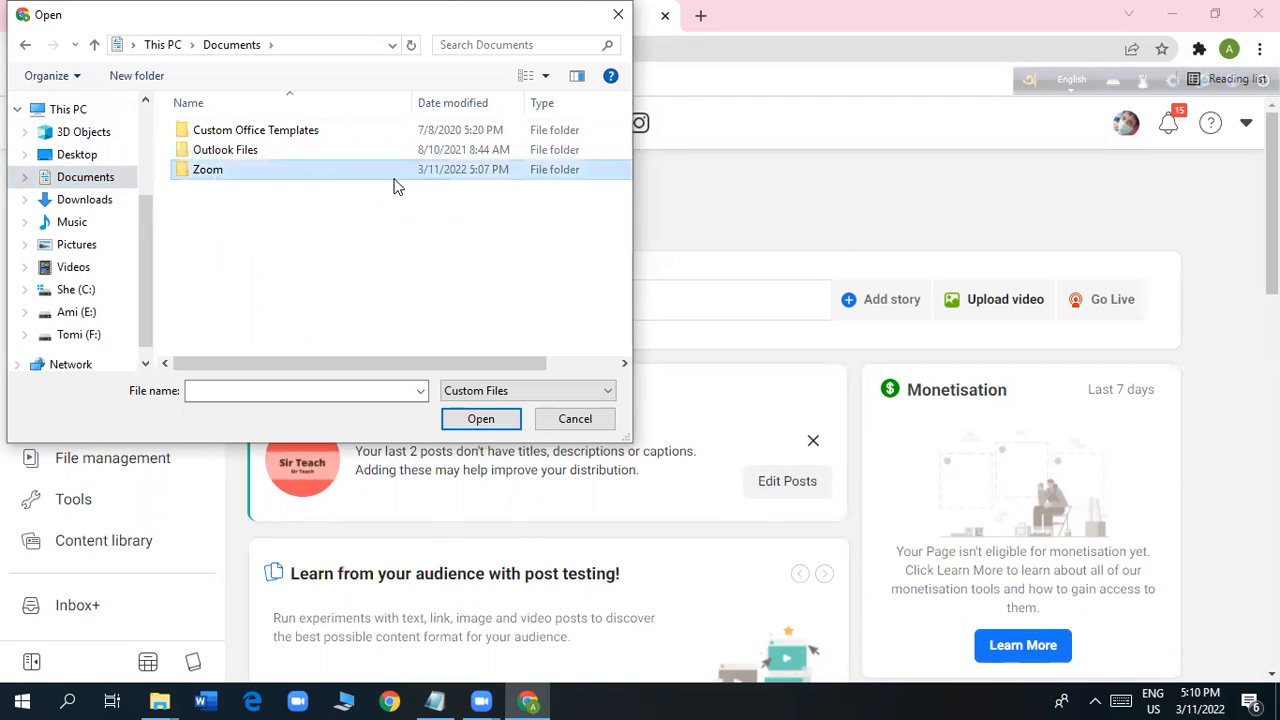
{"action": "double_click", "coordinate": [326, 176]}
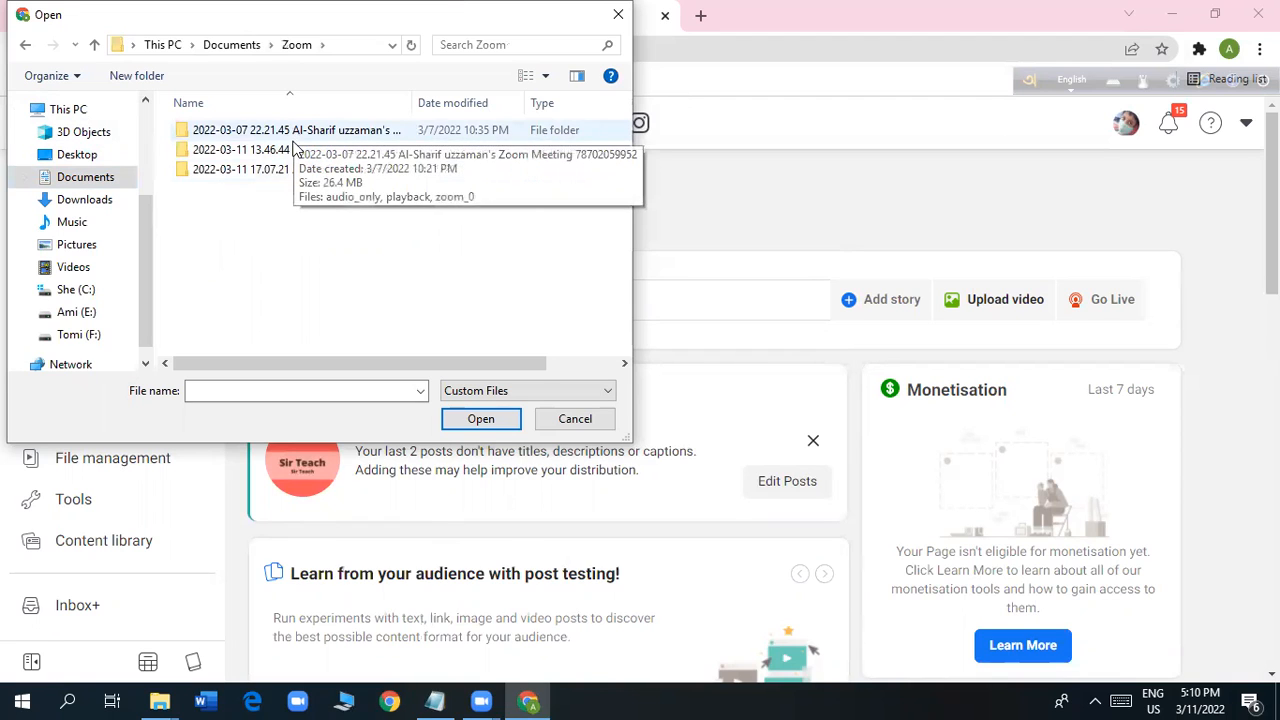
Choose the zoom_0 video from the 2022-03-07 22.21.45 recording folder for the upload.
{"action": "double_click", "coordinate": [295, 150]}
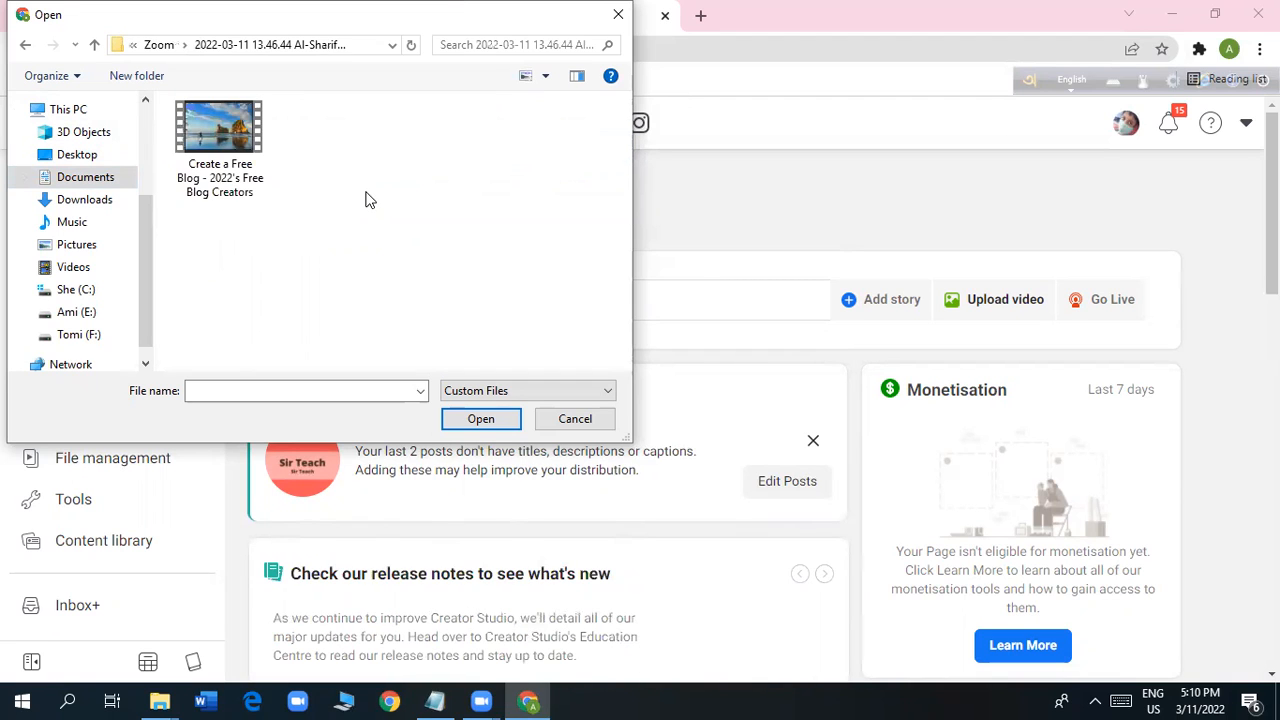
{"action": "left_click", "coordinate": [26, 45]}
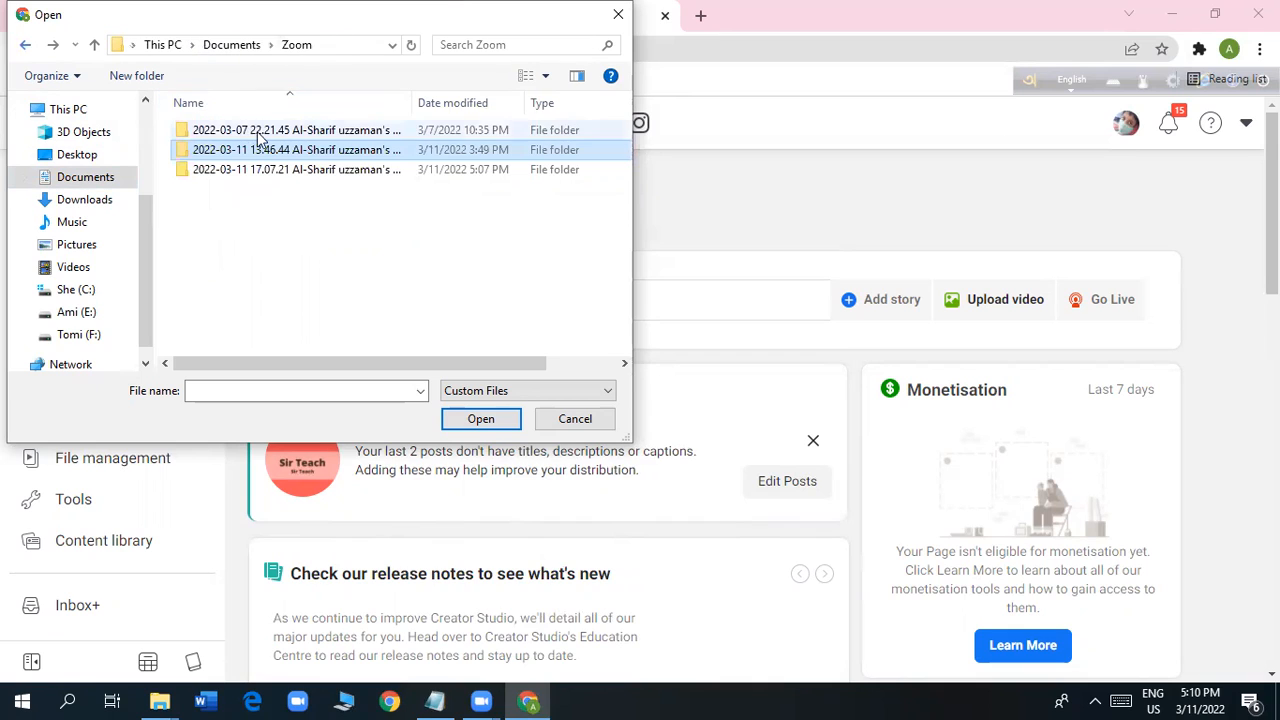
{"action": "double_click", "coordinate": [262, 131]}
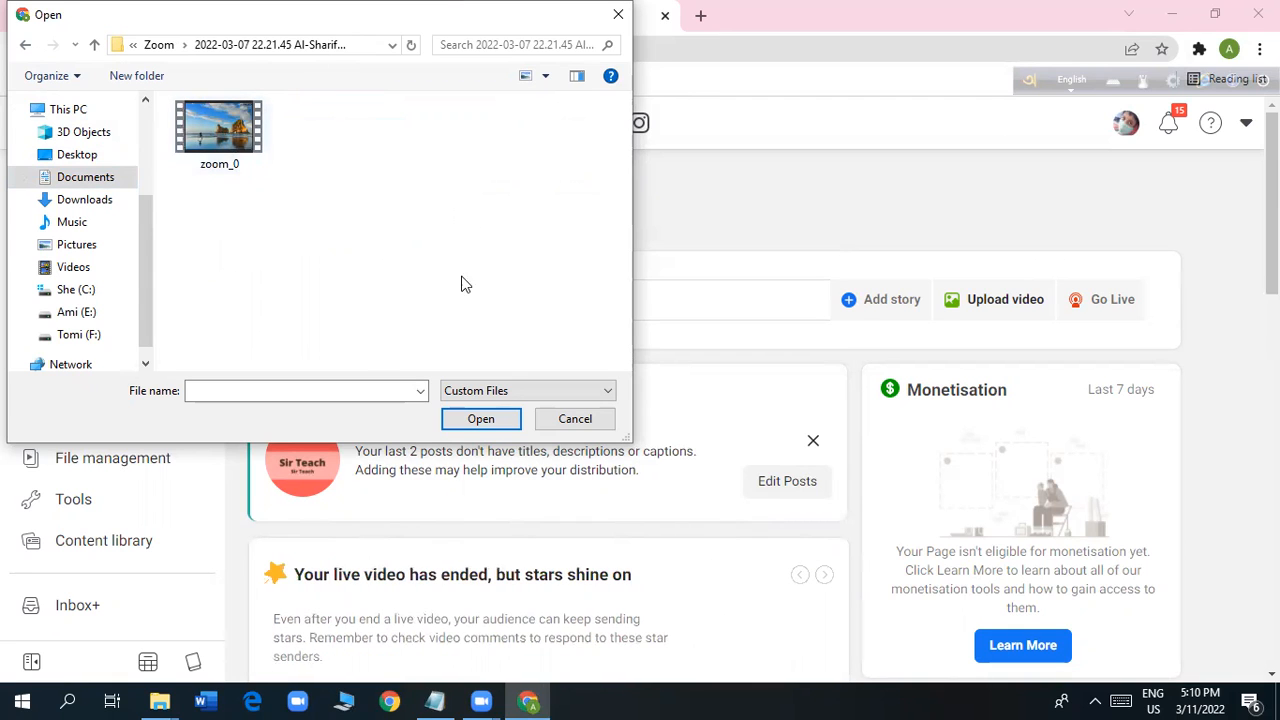
{"action": "left_click", "coordinate": [228, 138]}
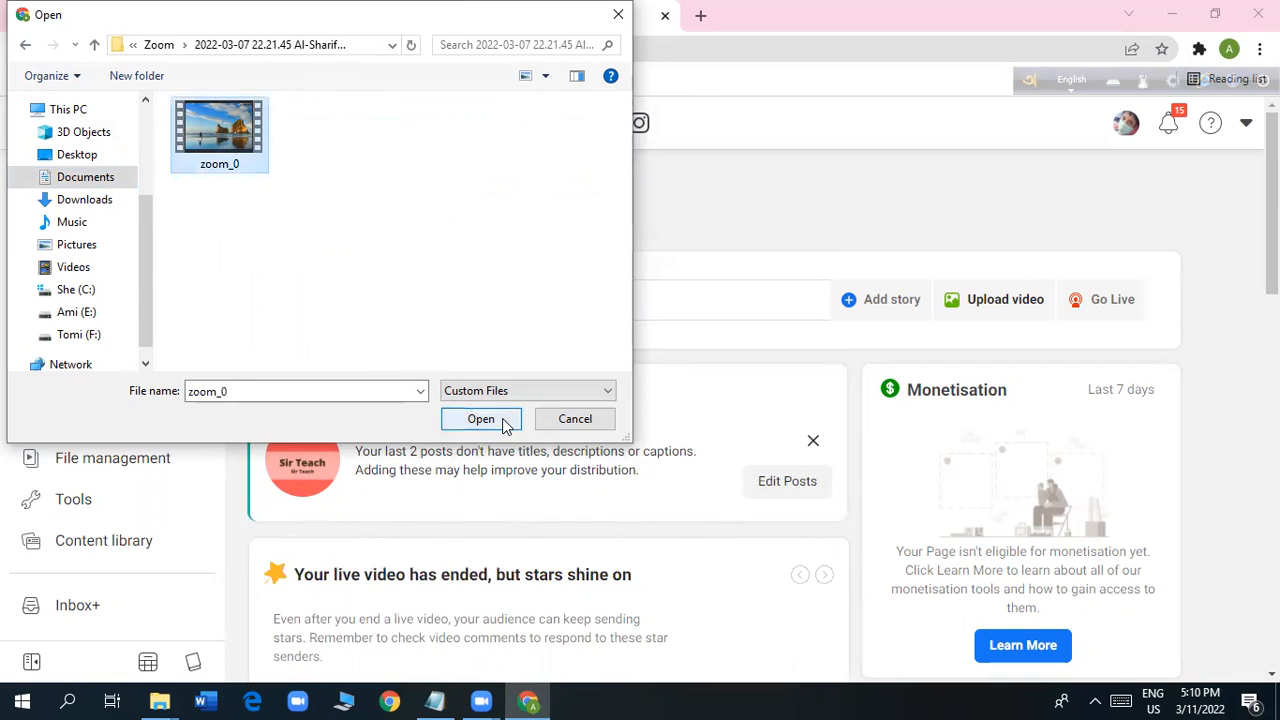
{"action": "left_click", "coordinate": [444, 226]}
{"action": "double_click", "coordinate": [243, 133]}
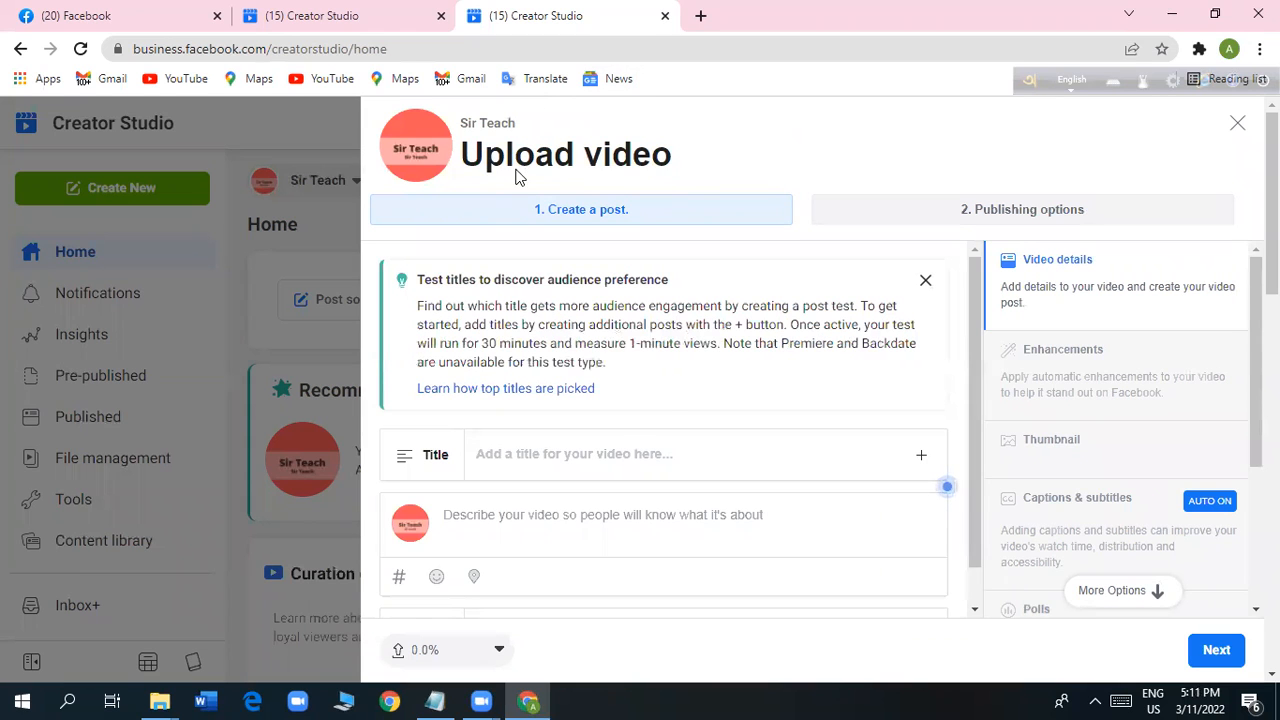
Copy the three title lines starting with "Create a Free Blog - 2022's Free Blog Creators" from Notepad and return to the video upload form.
{"action": "scroll", "coordinate": [812, 405], "scroll_direction": "down", "scroll_amount": 5}
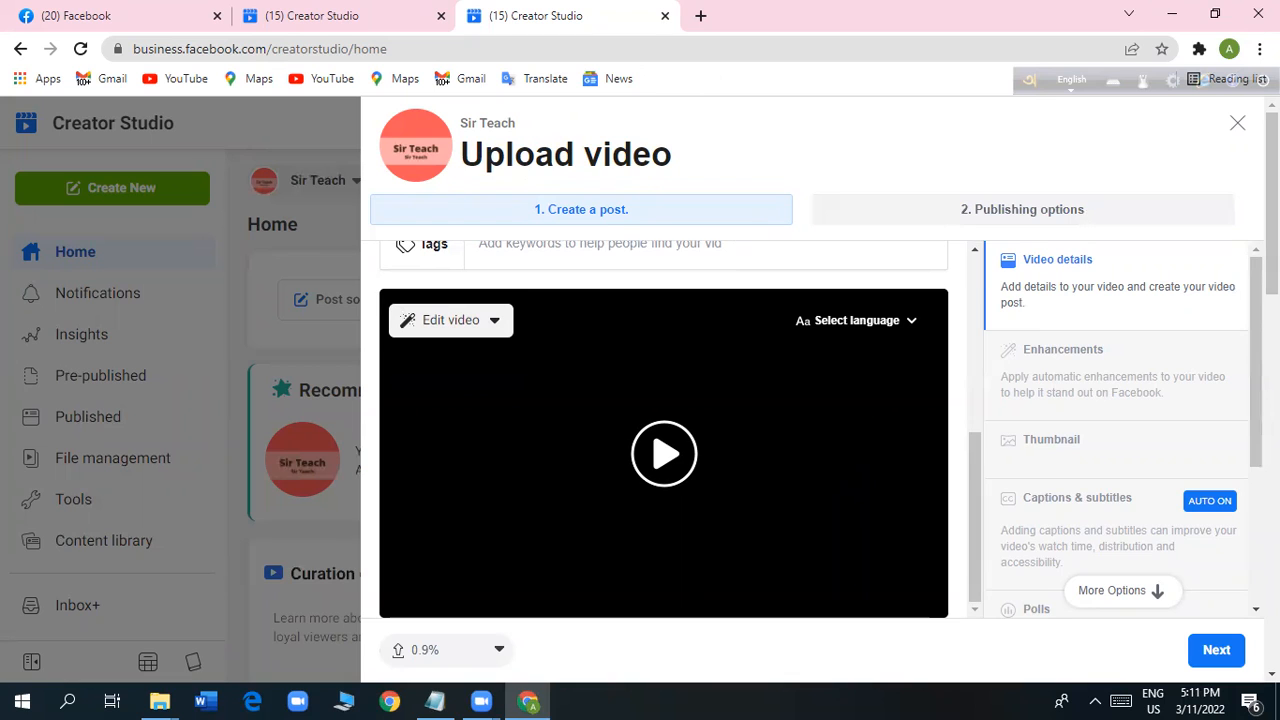
{"action": "scroll", "coordinate": [785, 397], "scroll_direction": "up", "scroll_amount": 1}
{"action": "scroll", "coordinate": [785, 397], "scroll_direction": "up", "scroll_amount": 3}
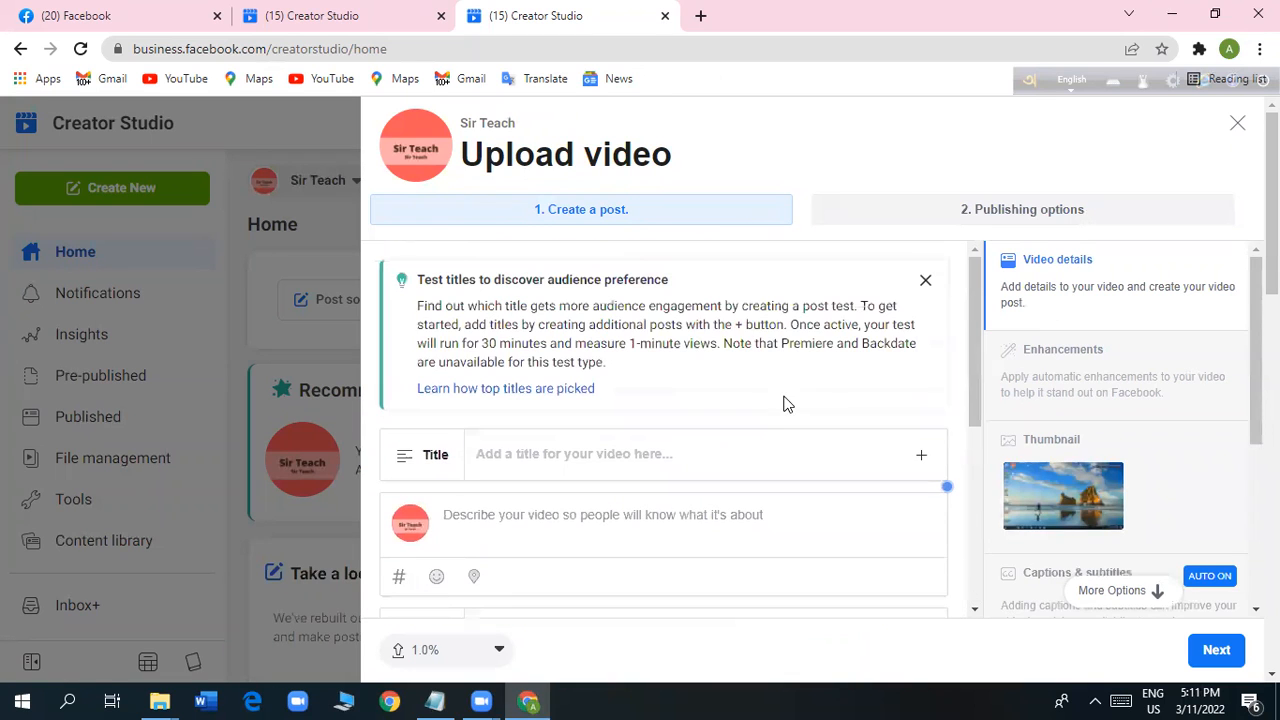
{"action": "left_click", "coordinate": [528, 452]}
{"action": "left_click", "coordinate": [435, 701]}
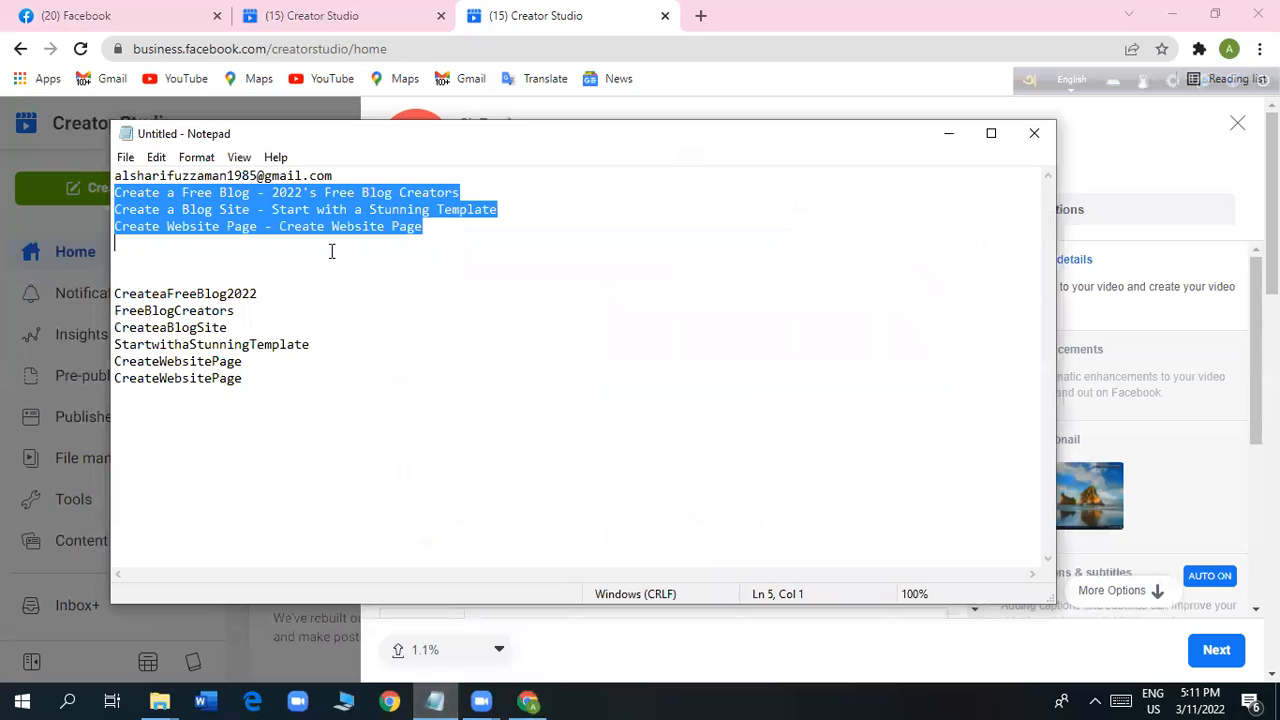
{"action": "left_click", "coordinate": [571, 360]}
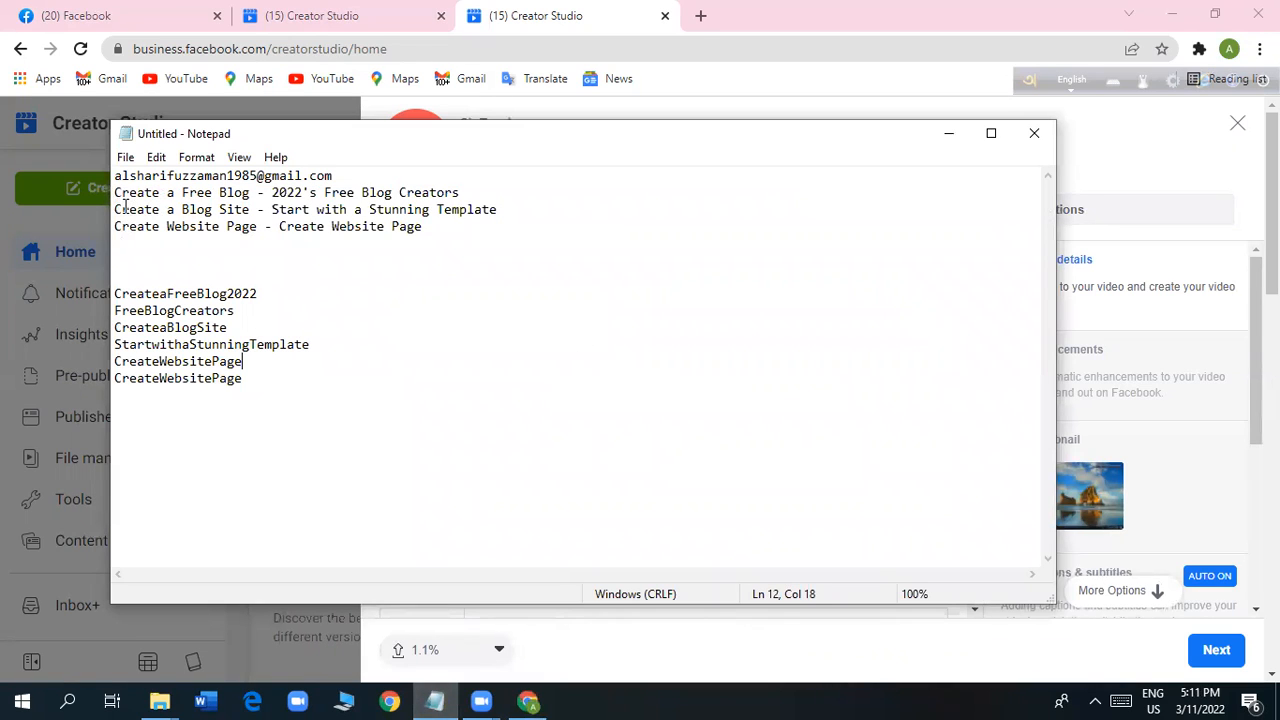
{"action": "left_click_drag", "start_coordinate": [114, 192], "coordinate": [444, 224]}
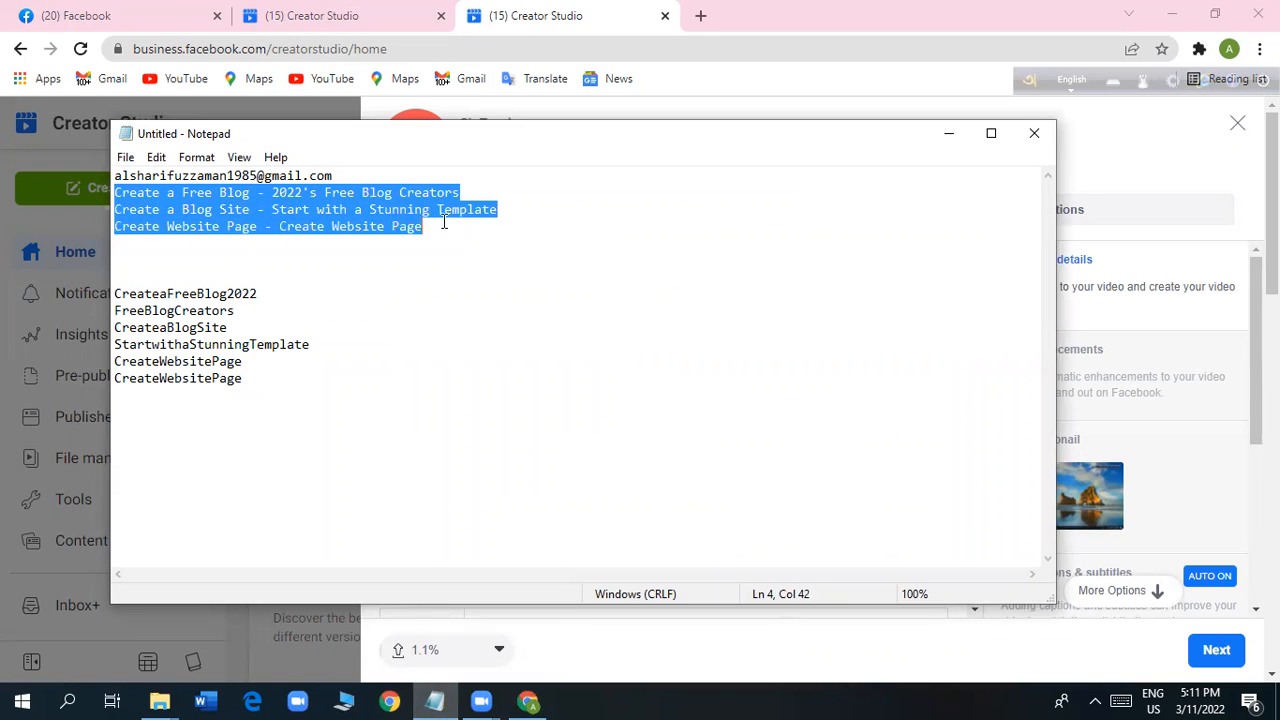
{"action": "right_click", "coordinate": [285, 215]}
{"action": "left_click", "coordinate": [340, 275]}
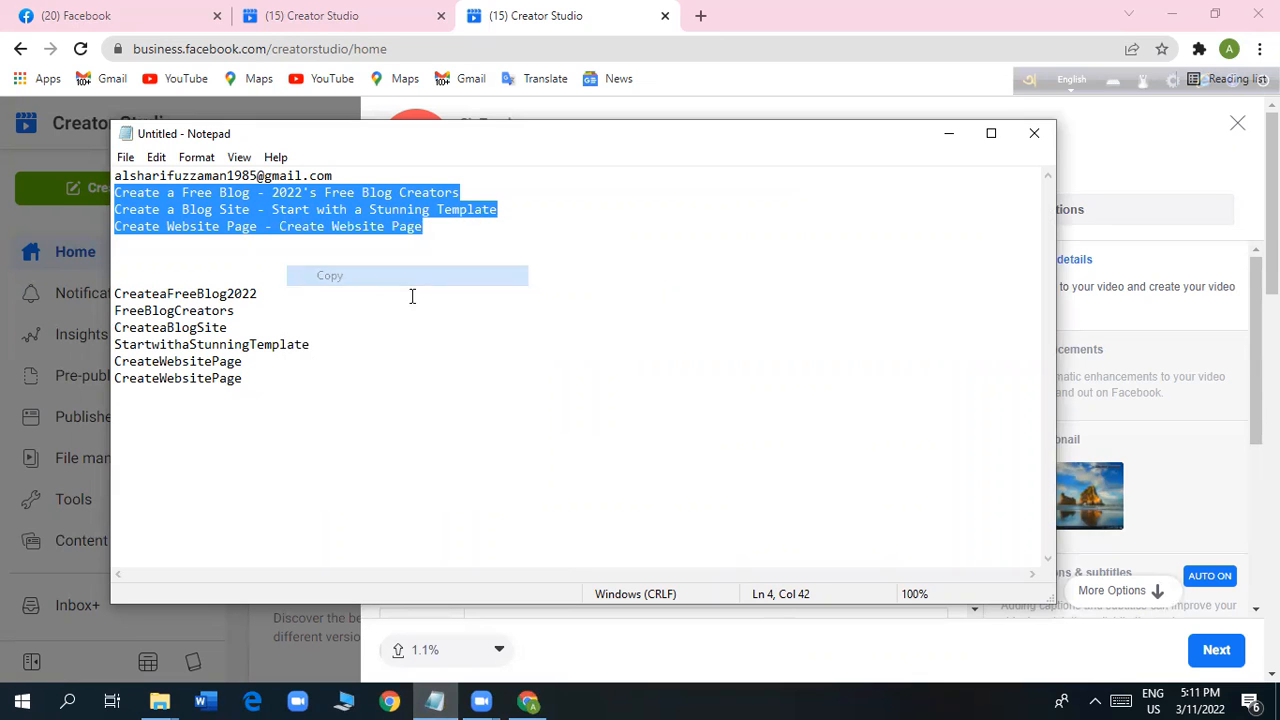
{"action": "left_click", "coordinate": [947, 133]}
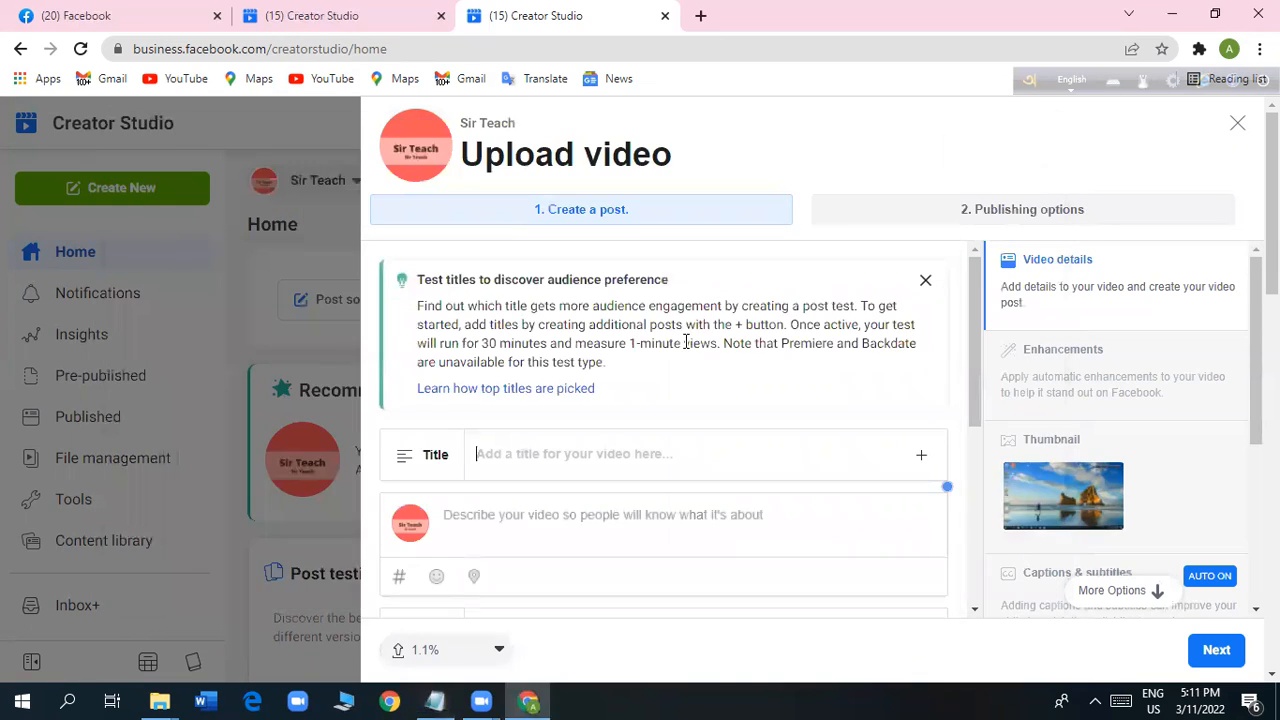
Paste the three copied lines starting with "Create a Free Blog - 2022's Free Blog Creators" as both the video's title and its description.
{"action": "right_click", "coordinate": [512, 458]}
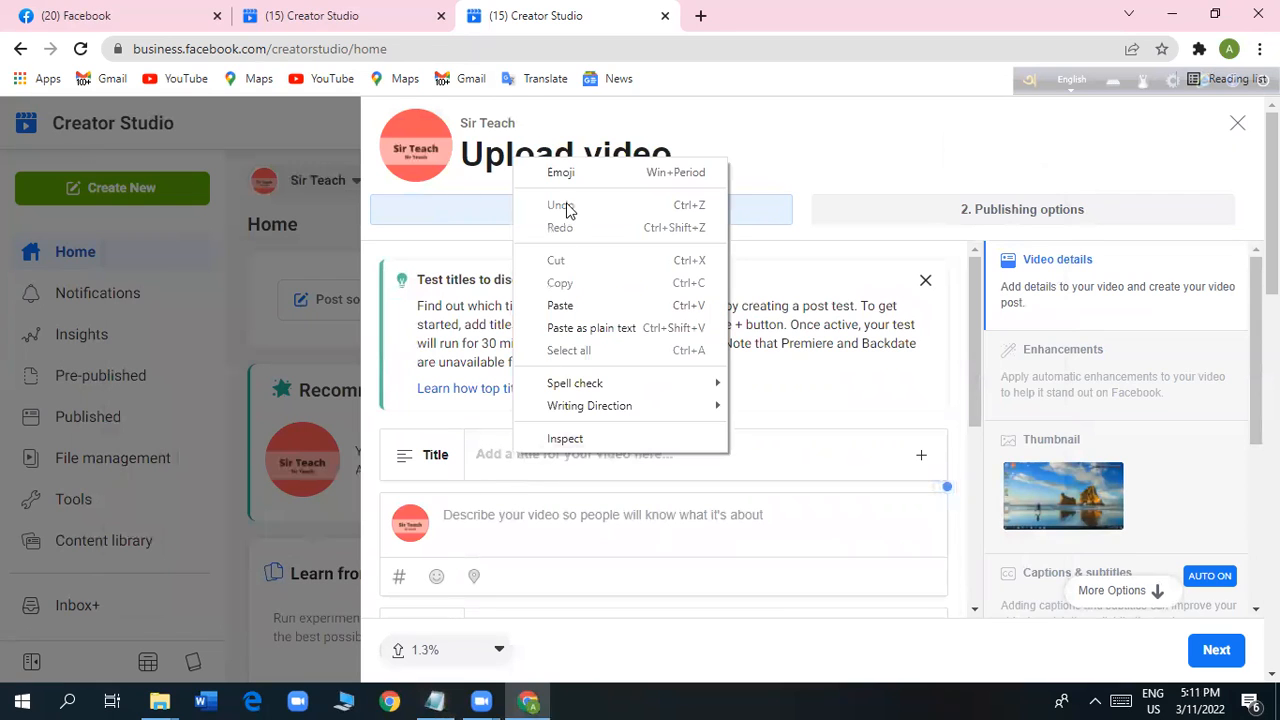
{"action": "left_click", "coordinate": [560, 305]}
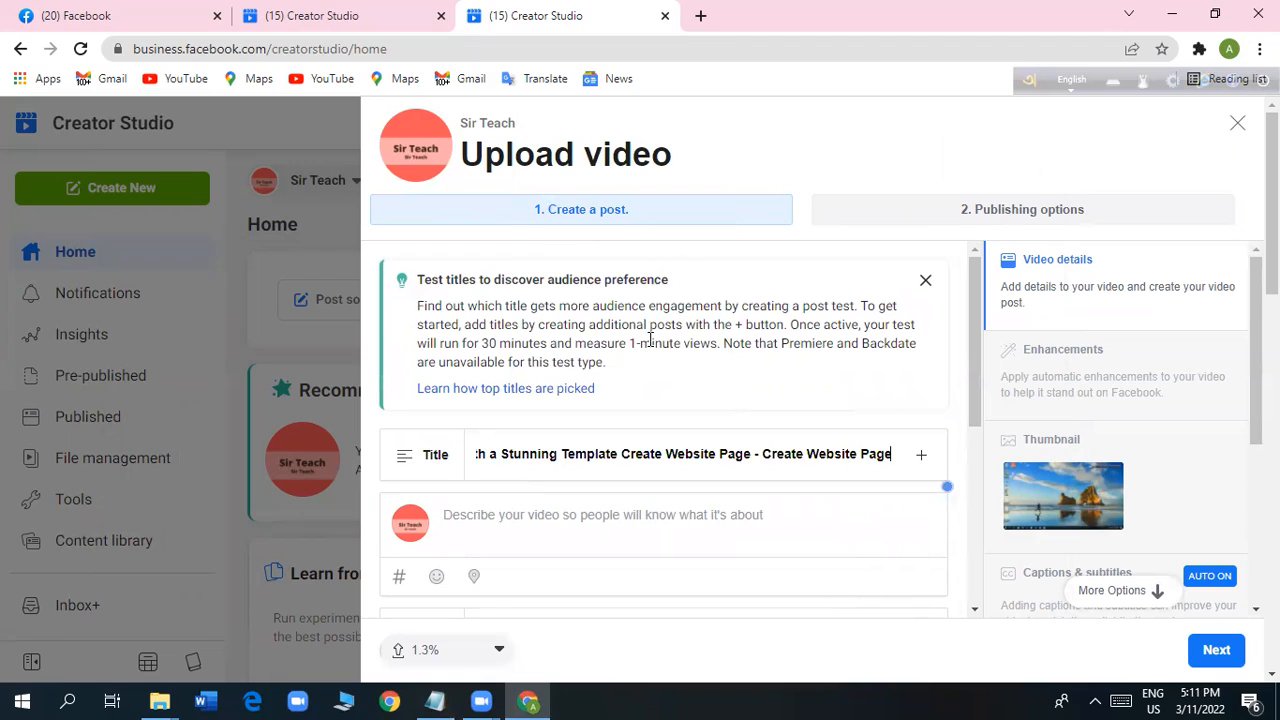
{"action": "scroll", "coordinate": [491, 467], "scroll_direction": "down", "scroll_amount": 1}
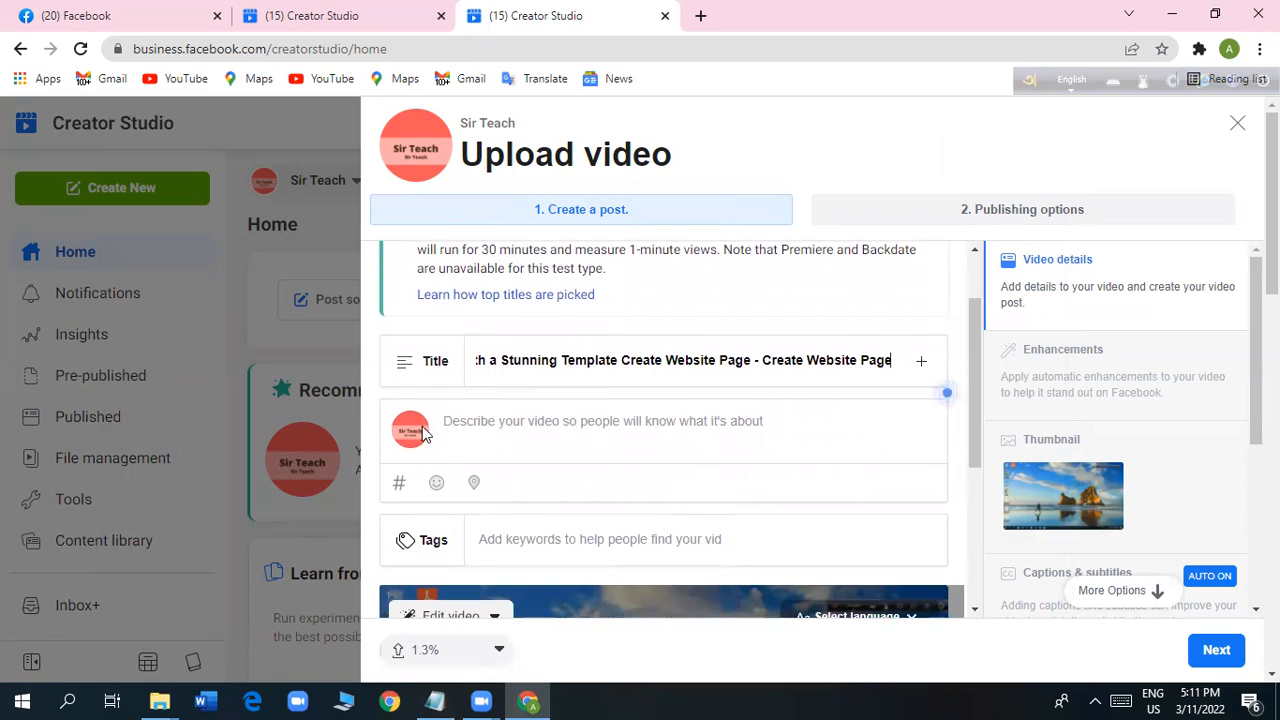
{"action": "left_click", "coordinate": [529, 428]}
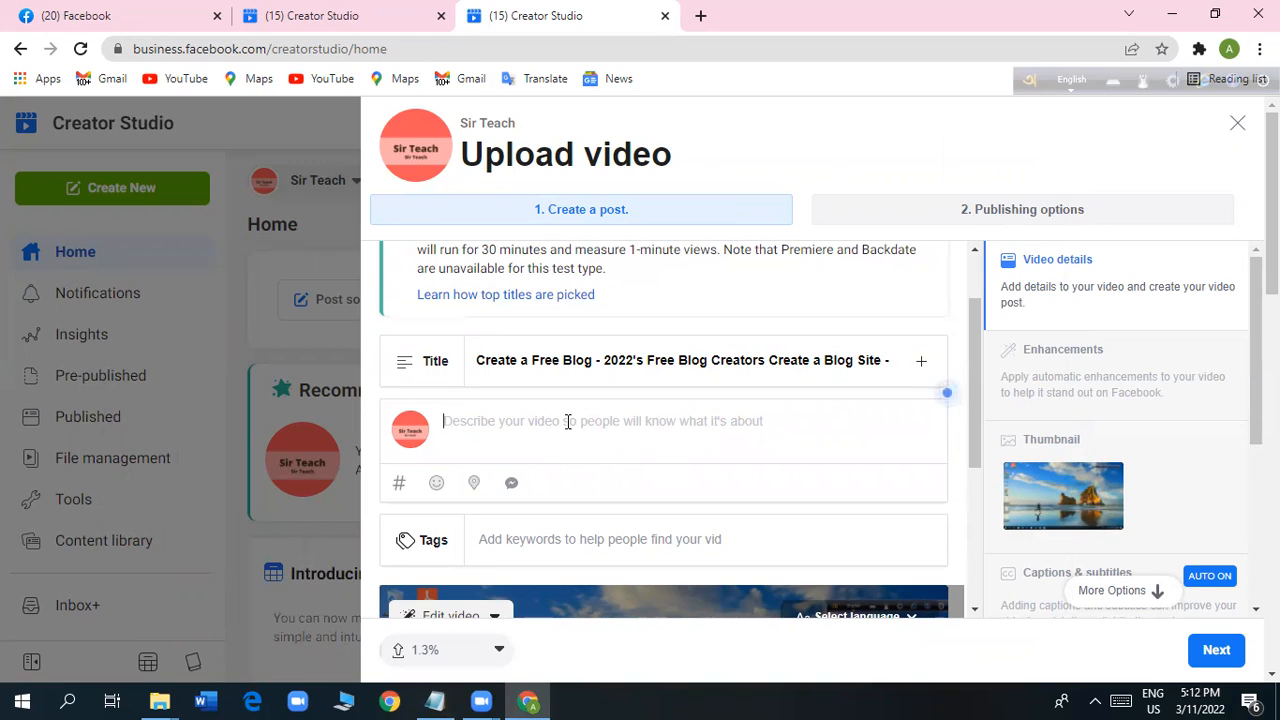
{"action": "right_click", "coordinate": [500, 429]}
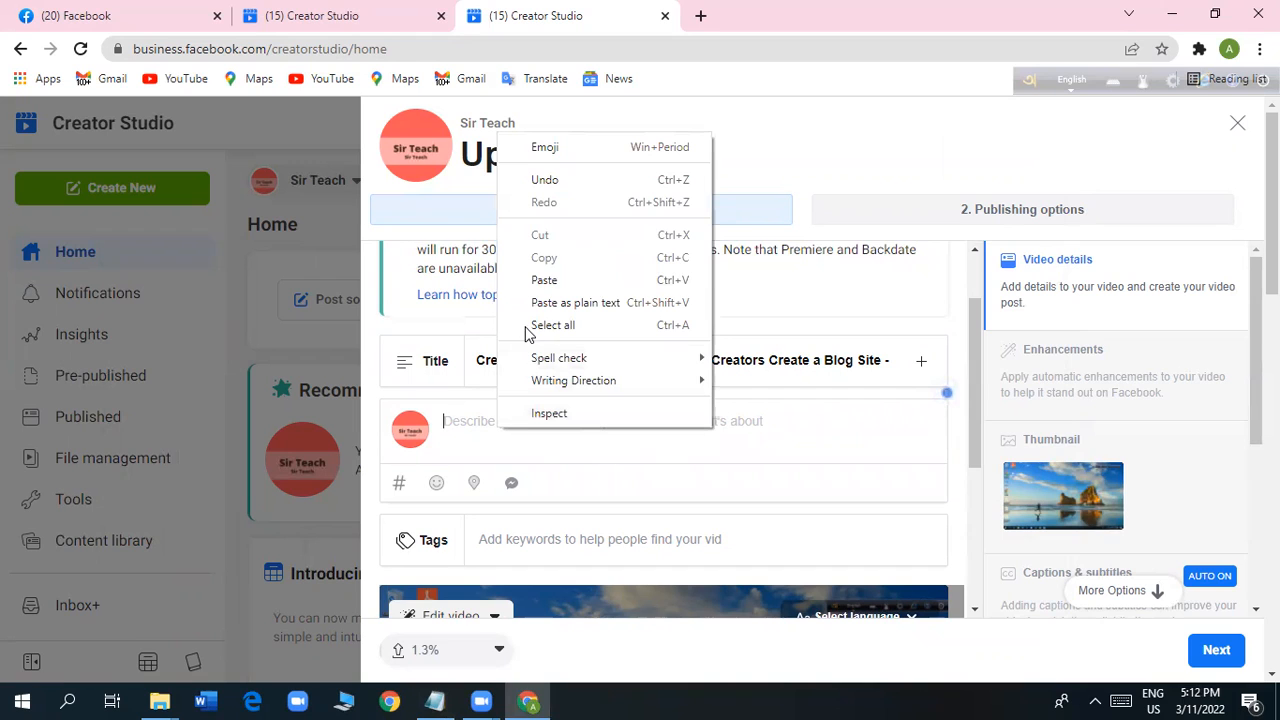
{"action": "left_click", "coordinate": [549, 290]}
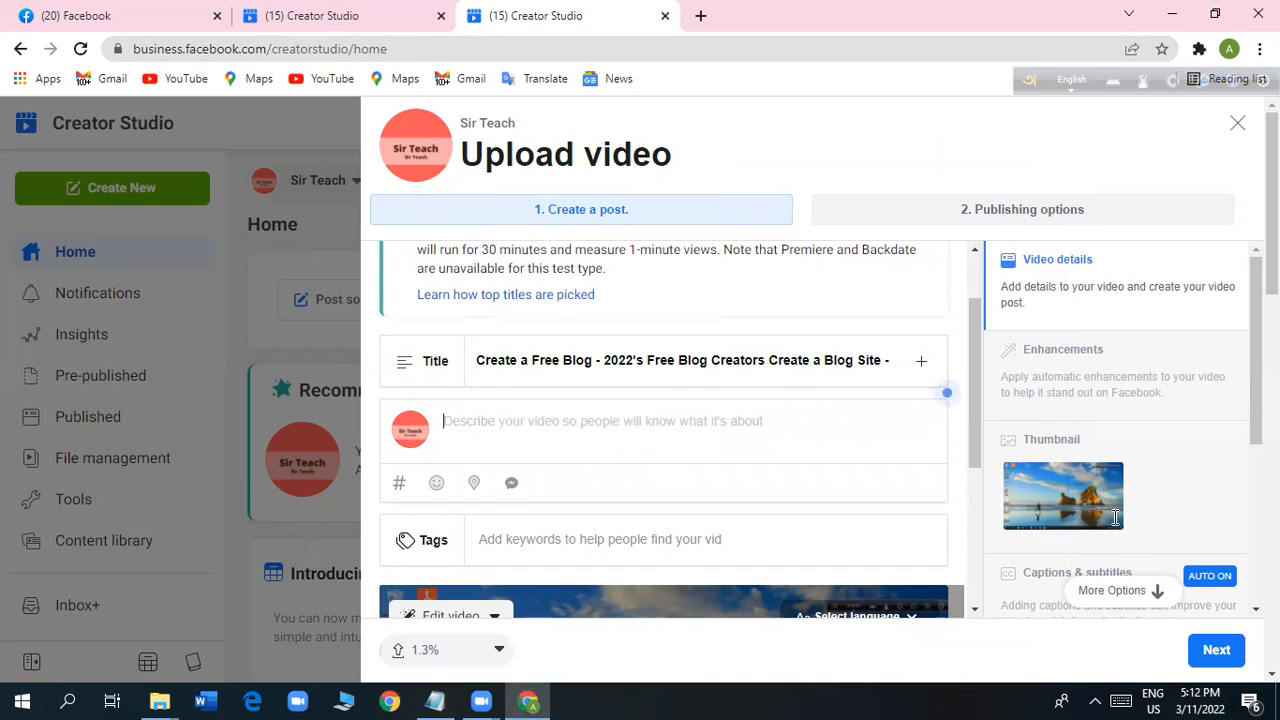
Start a video tag with "#", copy CreateaFreeBlog2022 from the Notepad list and return to the upload form.
{"action": "scroll", "coordinate": [800, 472], "scroll_direction": "down", "scroll_amount": 1}
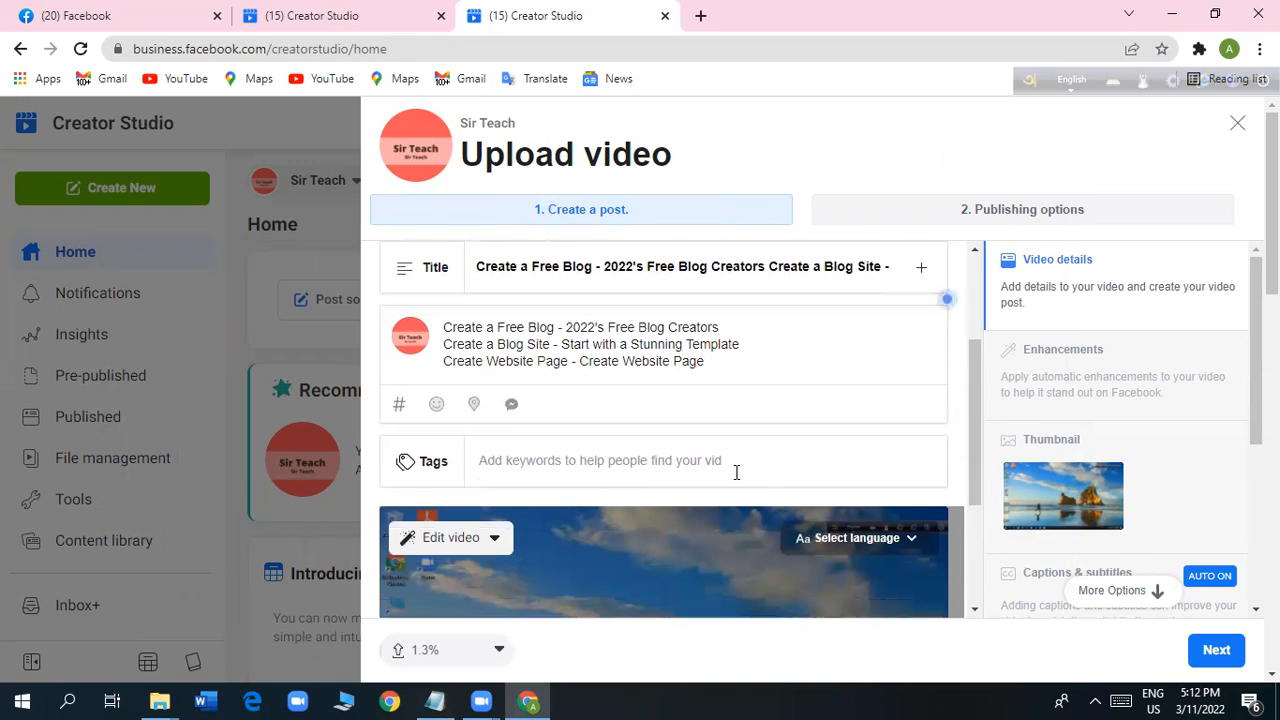
{"action": "left_click", "coordinate": [522, 460]}
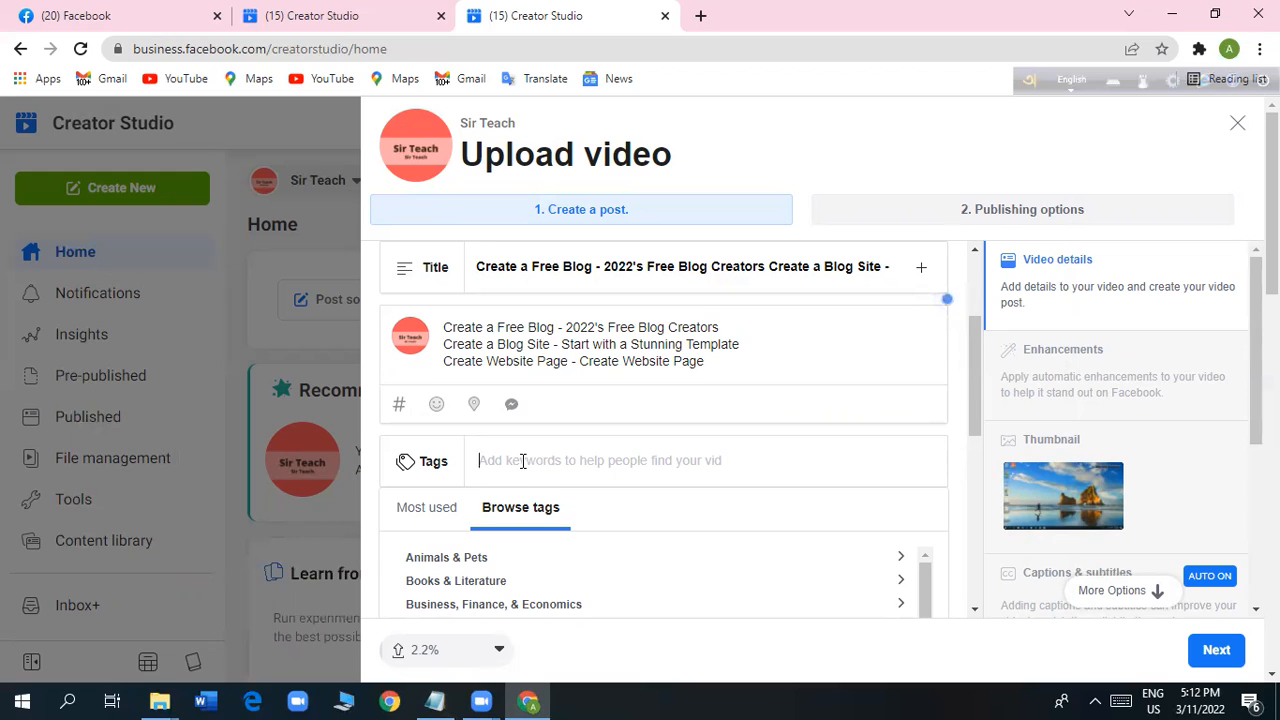
{"action": "type", "text": "#"}
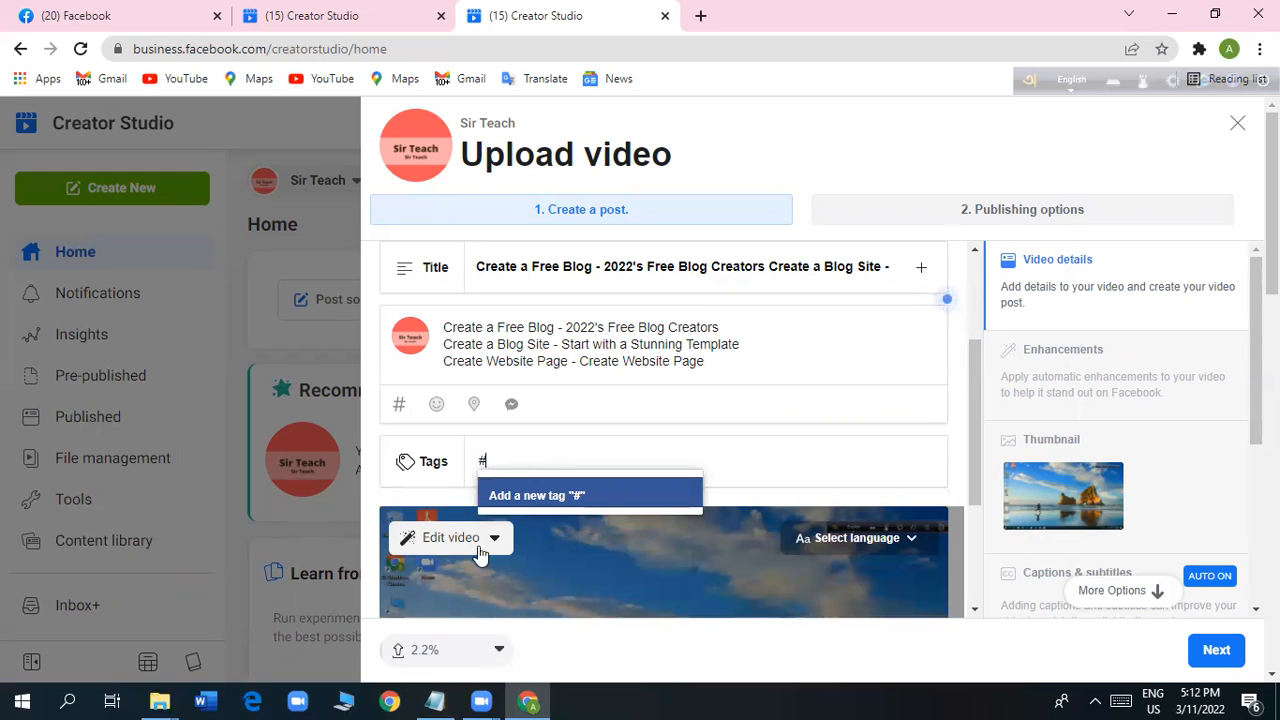
{"action": "left_click", "coordinate": [450, 698]}
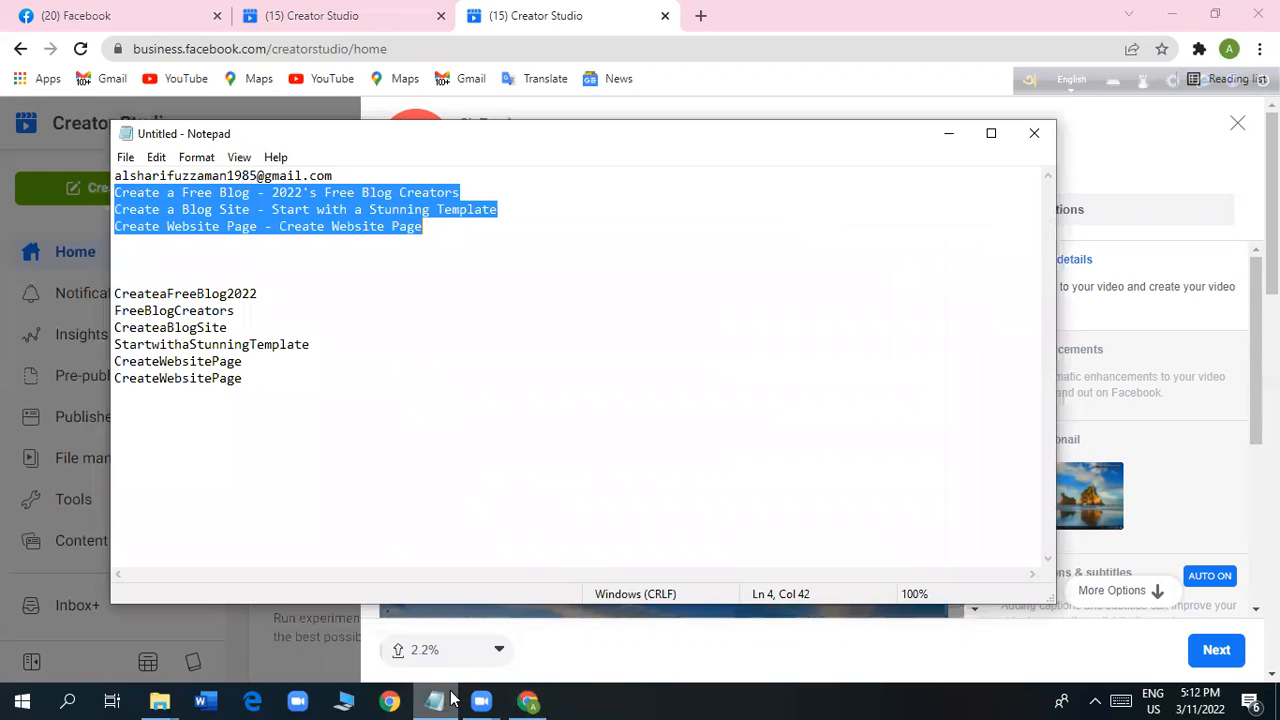
{"action": "left_click", "coordinate": [270, 292]}
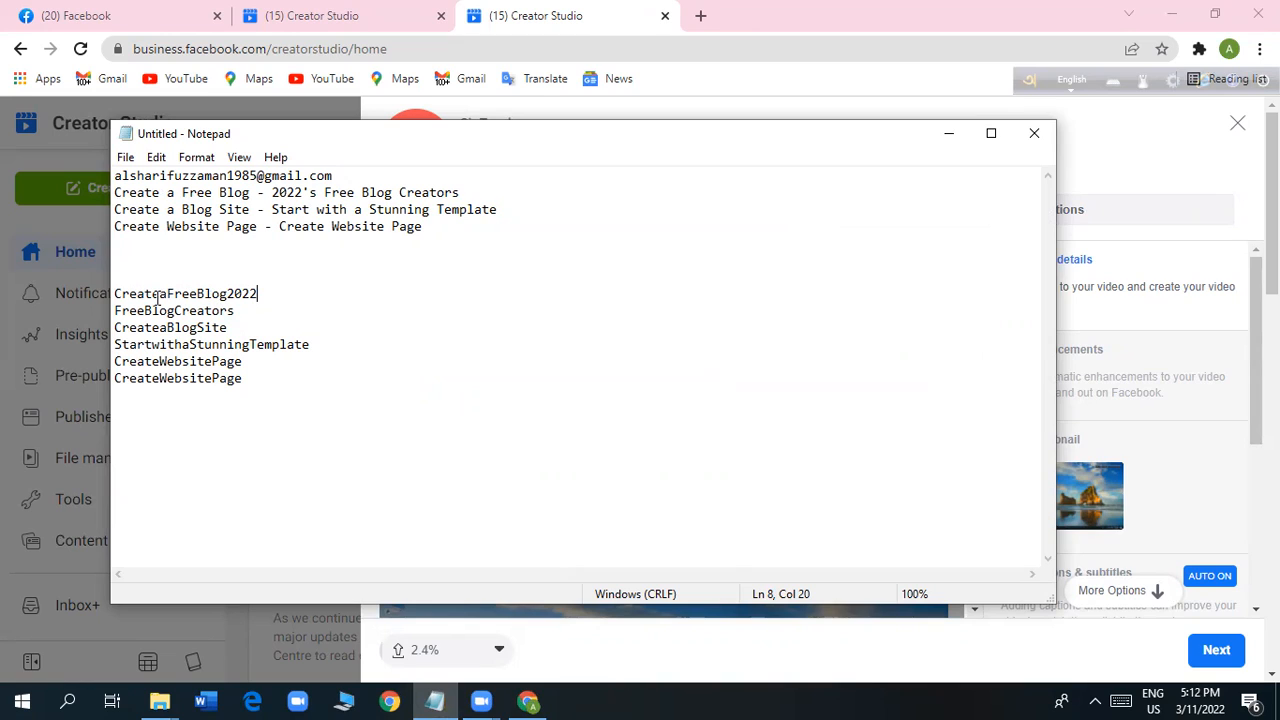
{"action": "left_click_drag", "start_coordinate": [259, 293], "coordinate": [114, 295]}
{"action": "left_click", "coordinate": [258, 265]}
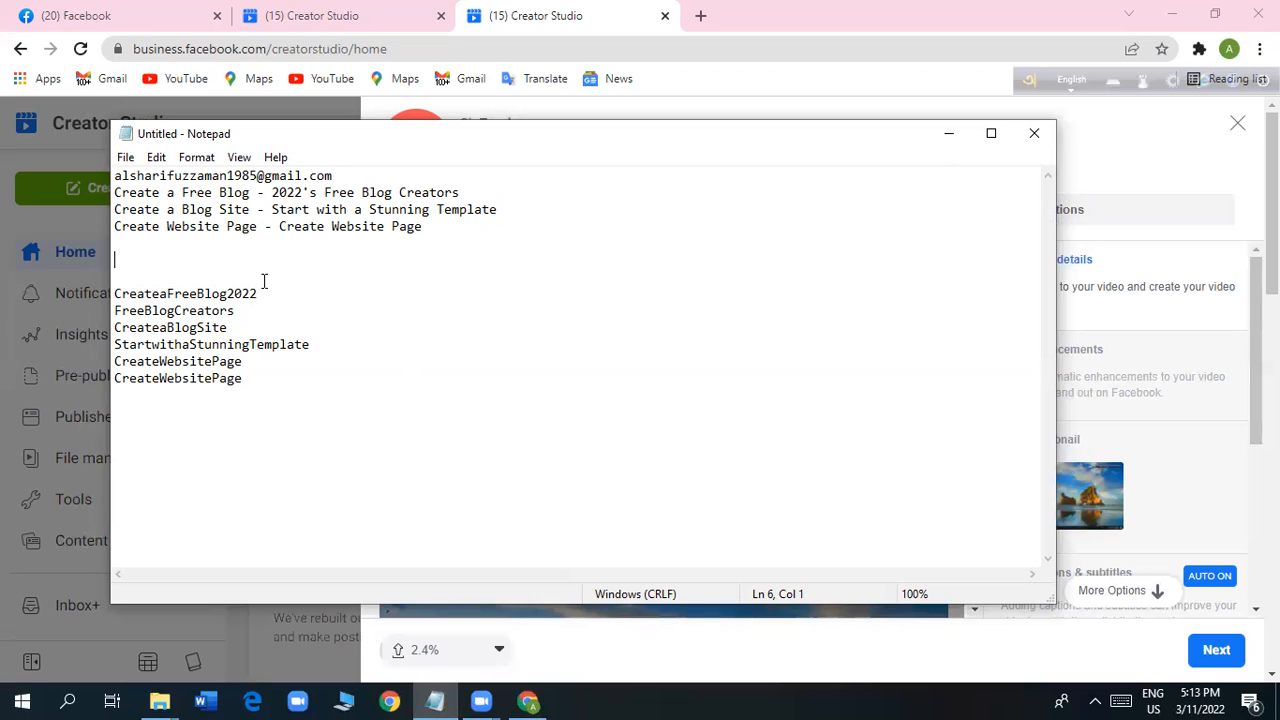
{"action": "left_click_drag", "start_coordinate": [258, 293], "coordinate": [116, 292]}
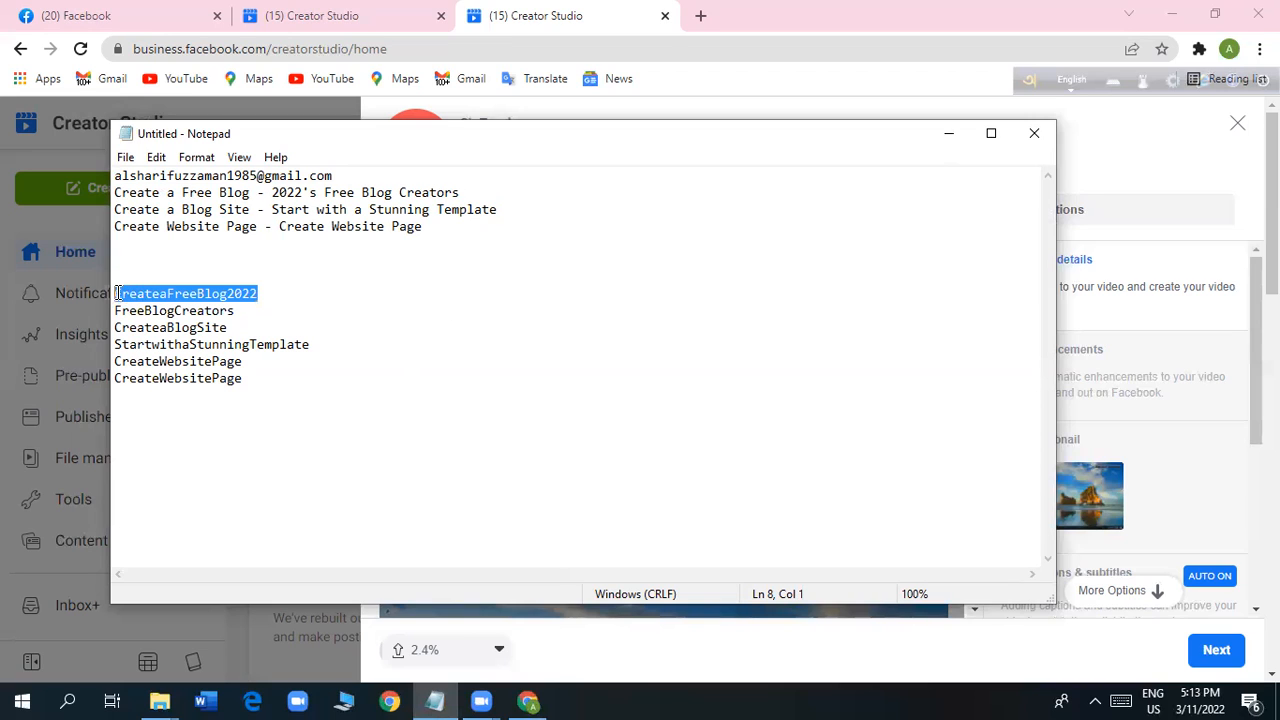
{"action": "right_click", "coordinate": [148, 287]}
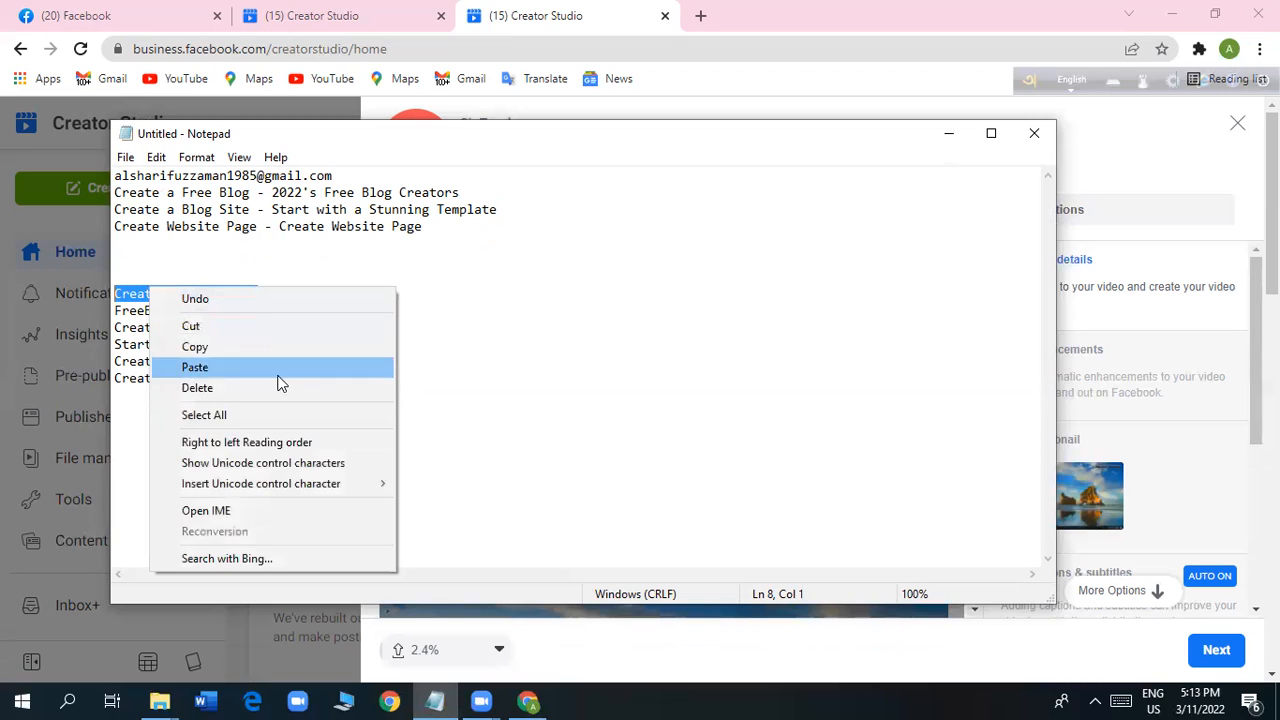
{"action": "left_click", "coordinate": [251, 345]}
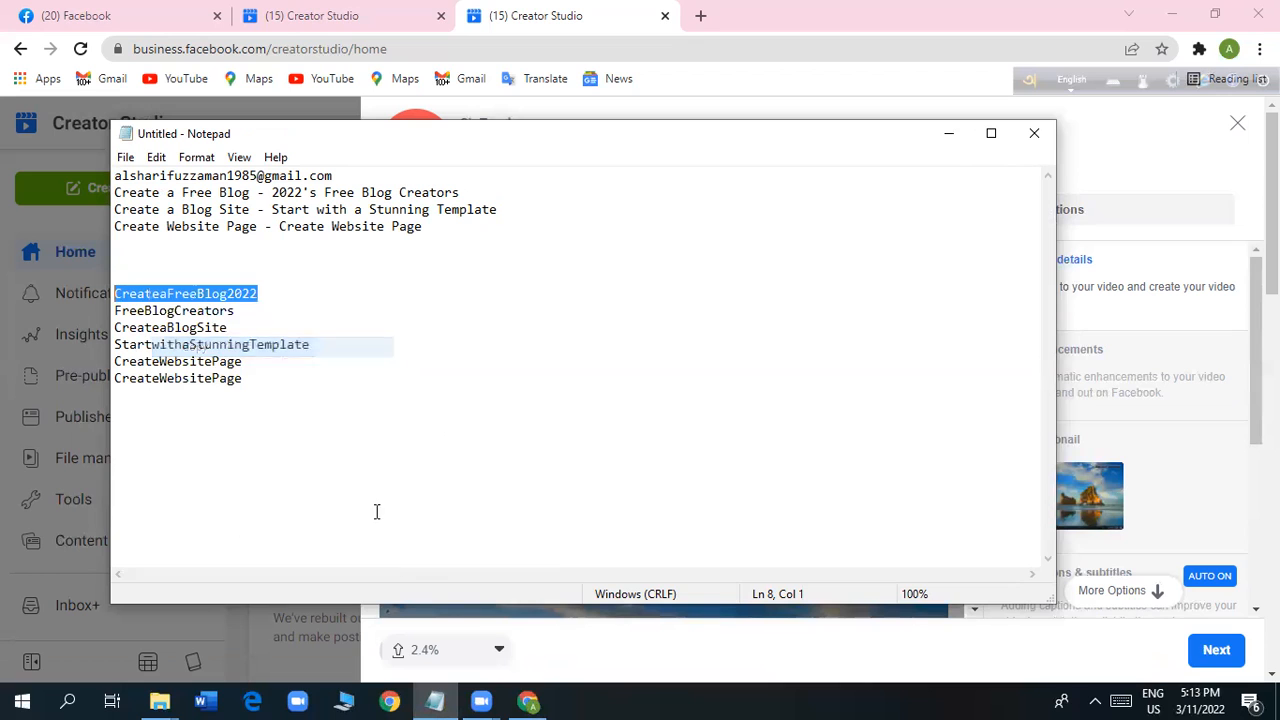
{"action": "left_click", "coordinate": [946, 140]}
Complete the tag with the copied keyword and add it as #CreateaFreeBlog2022.
{"action": "left_click", "coordinate": [511, 462]}
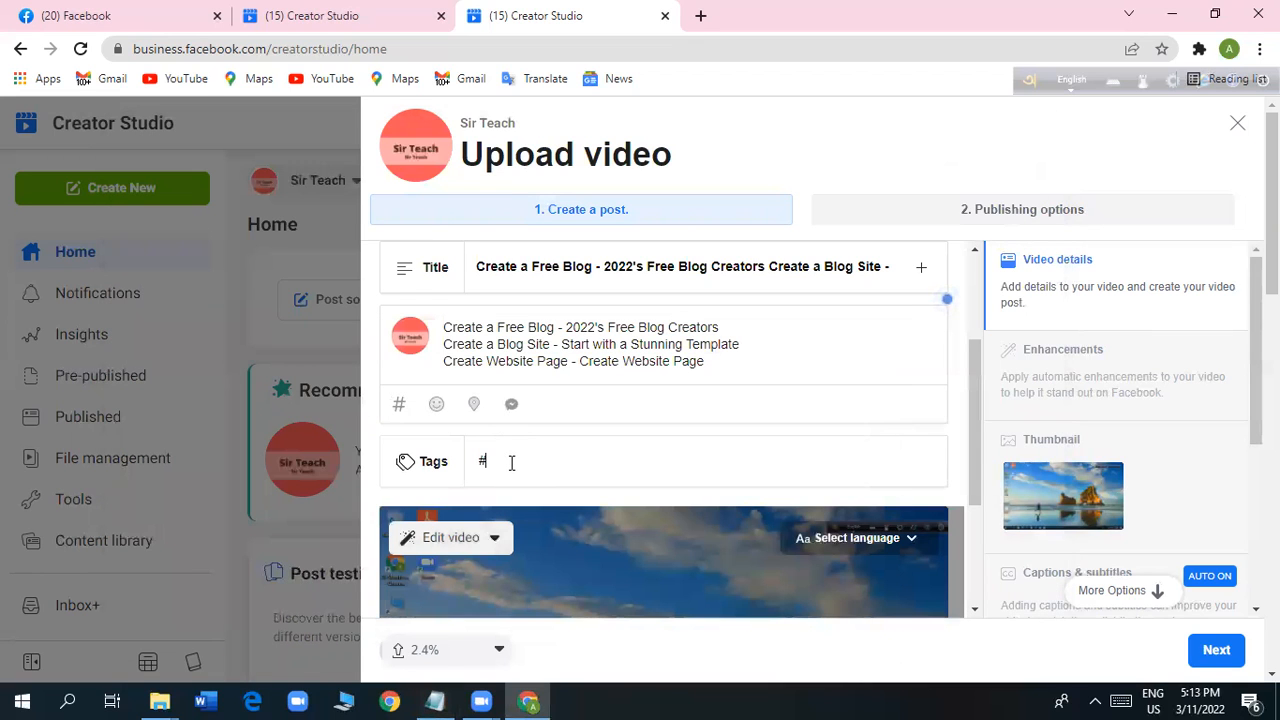
{"action": "right_click", "coordinate": [511, 462]}
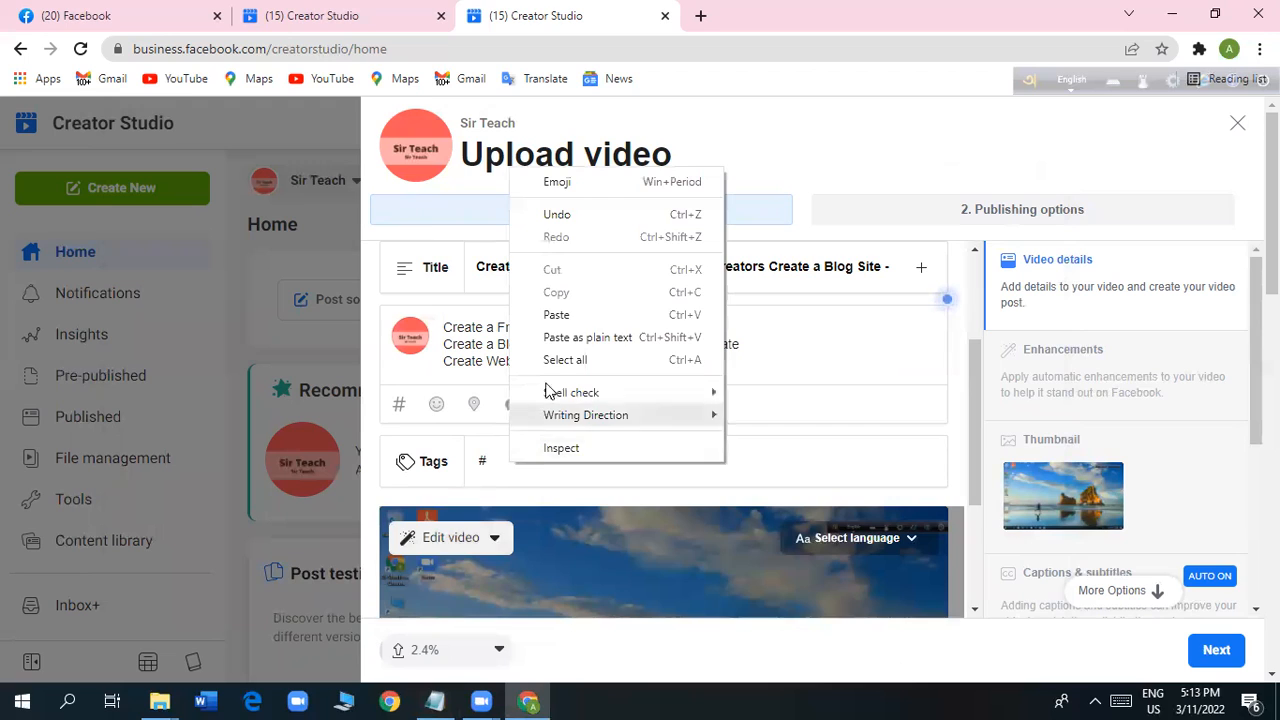
{"action": "left_click", "coordinate": [556, 315]}
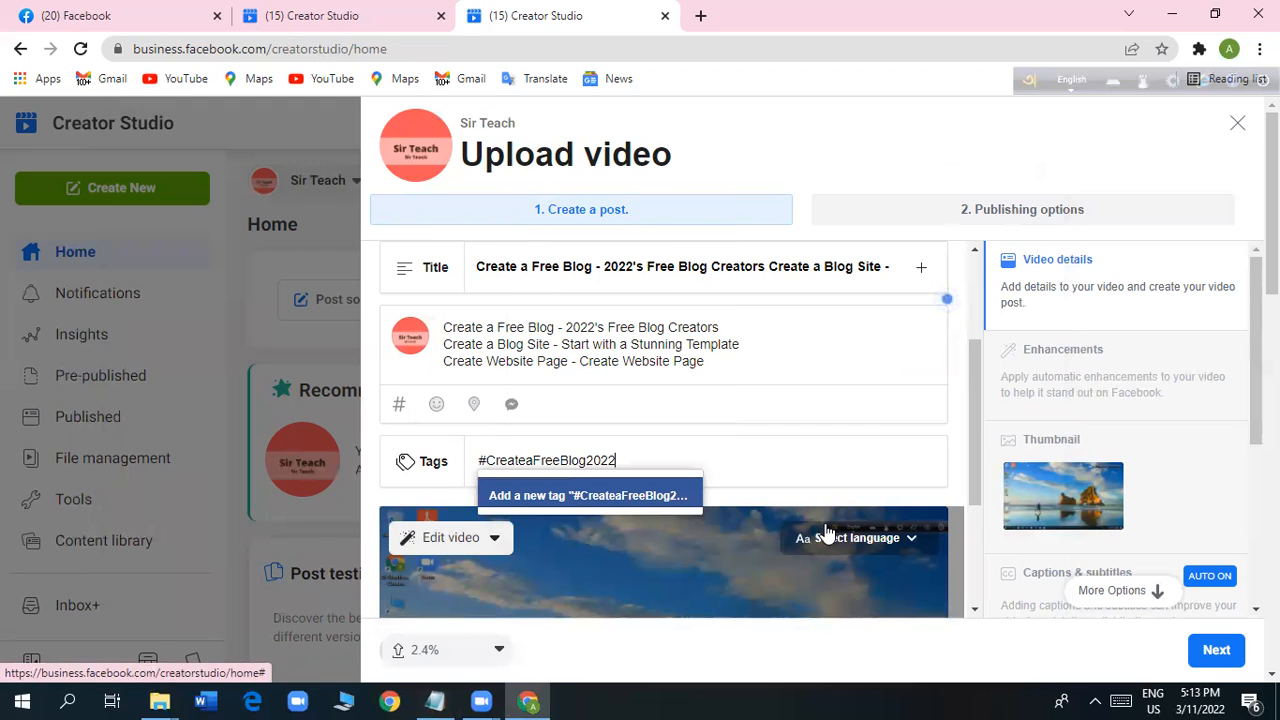
{"action": "key", "text": "Return"}
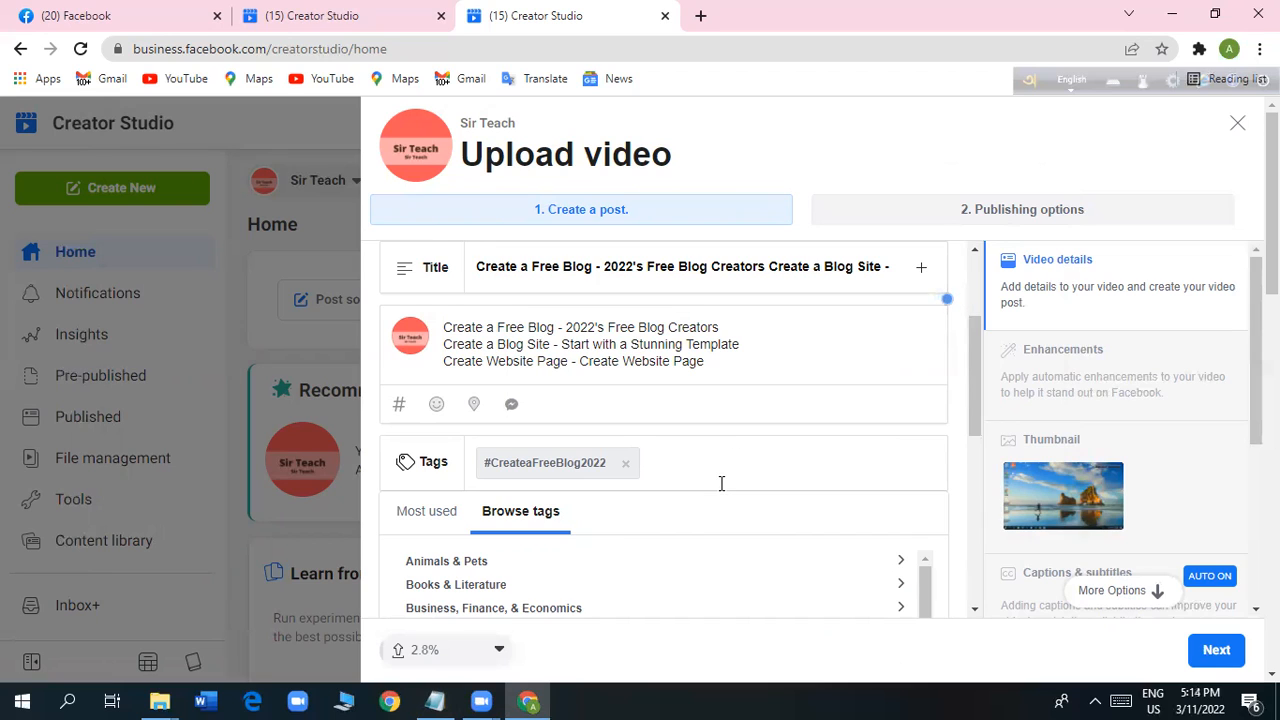
Start a second tag with "#", copy FreeBlogCreators from Notepad and return to the upload form.
{"action": "type", "text": "#"}
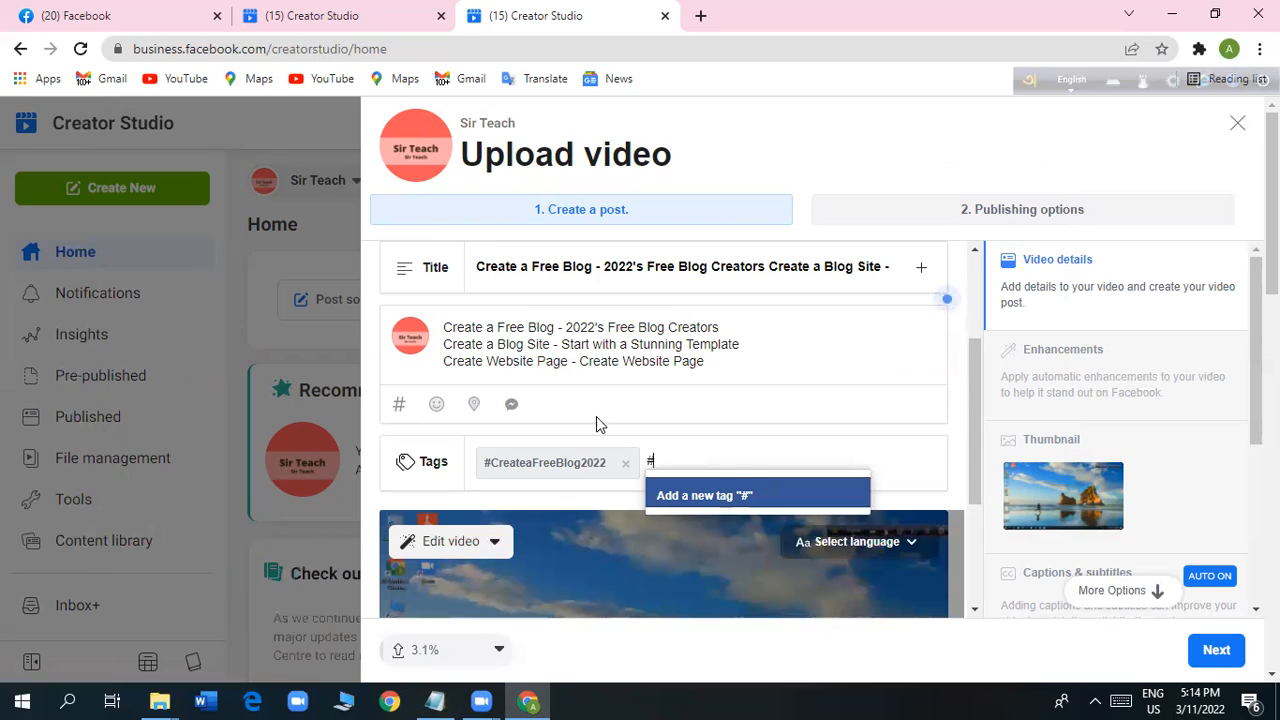
{"action": "left_click", "coordinate": [437, 699]}
{"action": "left_click_drag", "start_coordinate": [236, 310], "coordinate": [97, 314]}
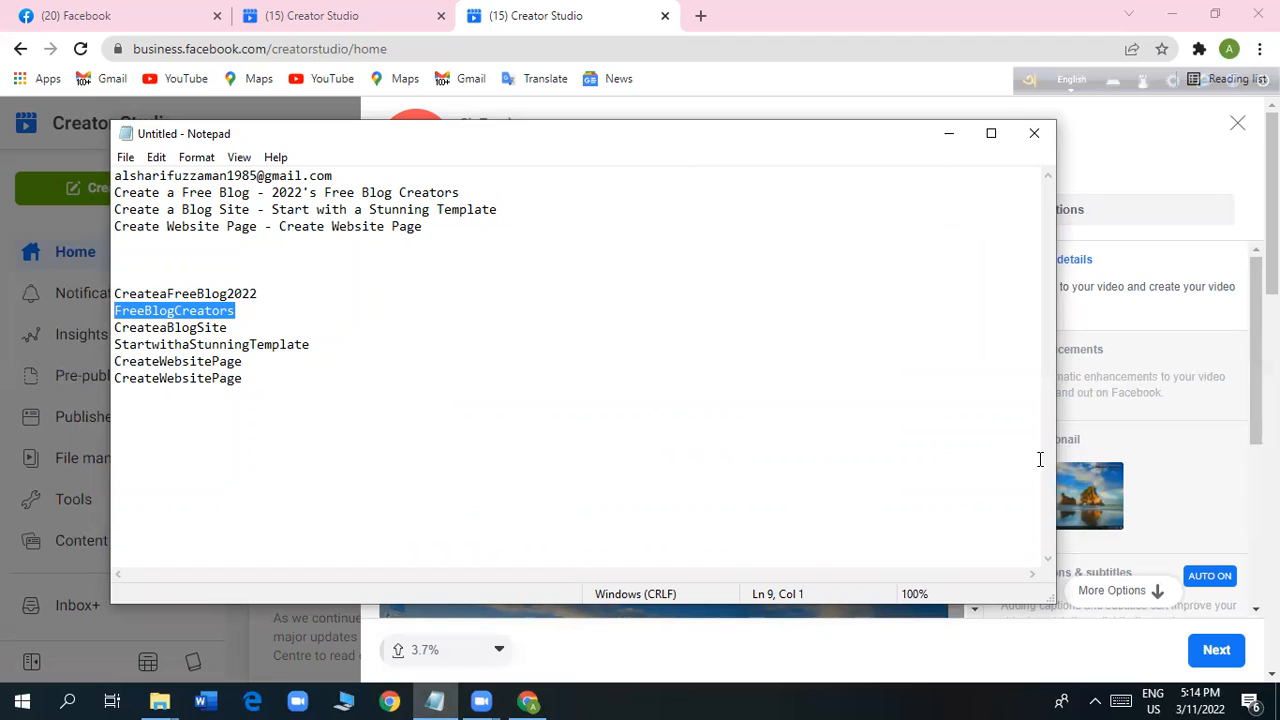
{"action": "type", "text": "C"}
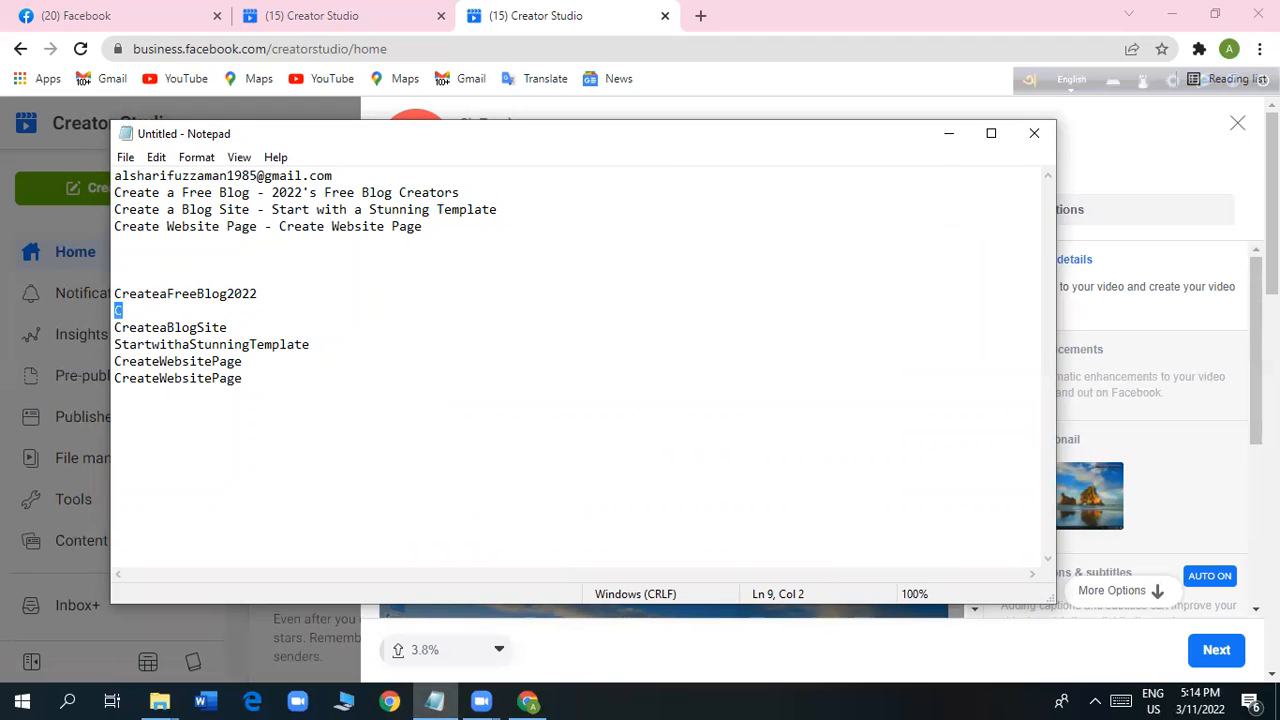
{"action": "key", "text": "ctrl+z"}
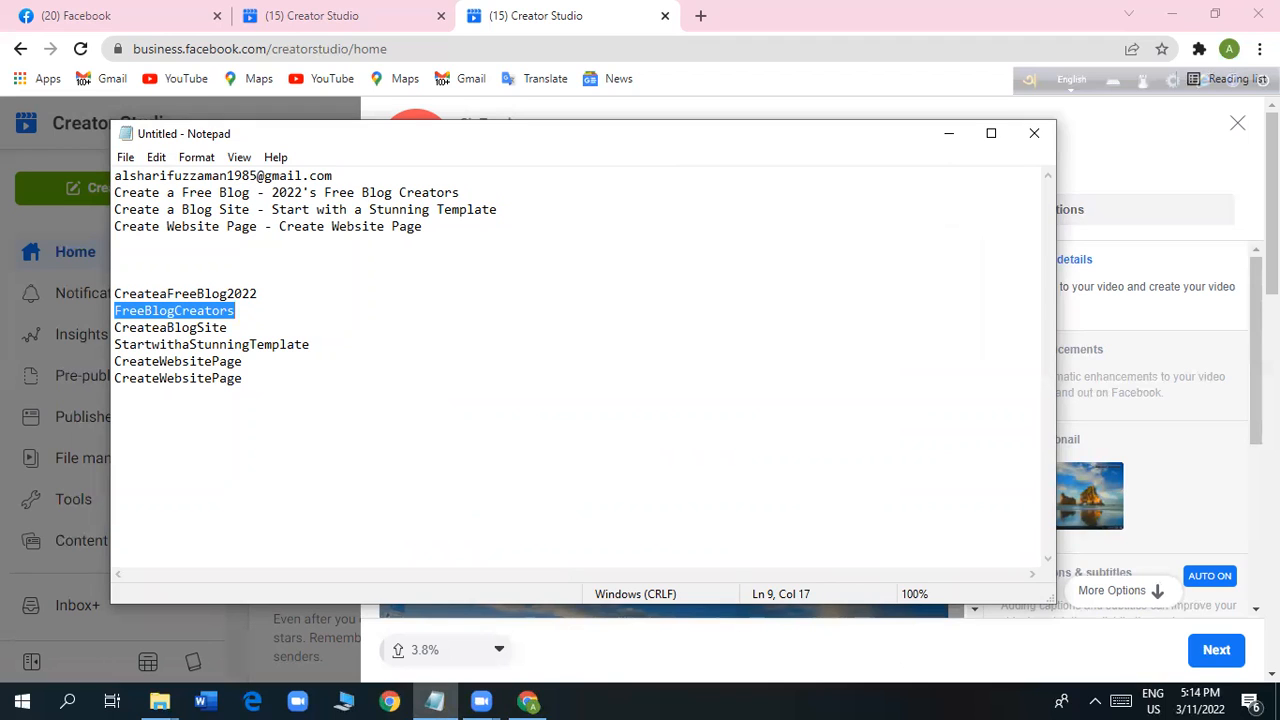
{"action": "left_click", "coordinate": [948, 133]}
Paste the copied keyword after the "#", add the tag #FreeBlogCreators and close the tag suggestions.
{"action": "right_click", "coordinate": [676, 464]}
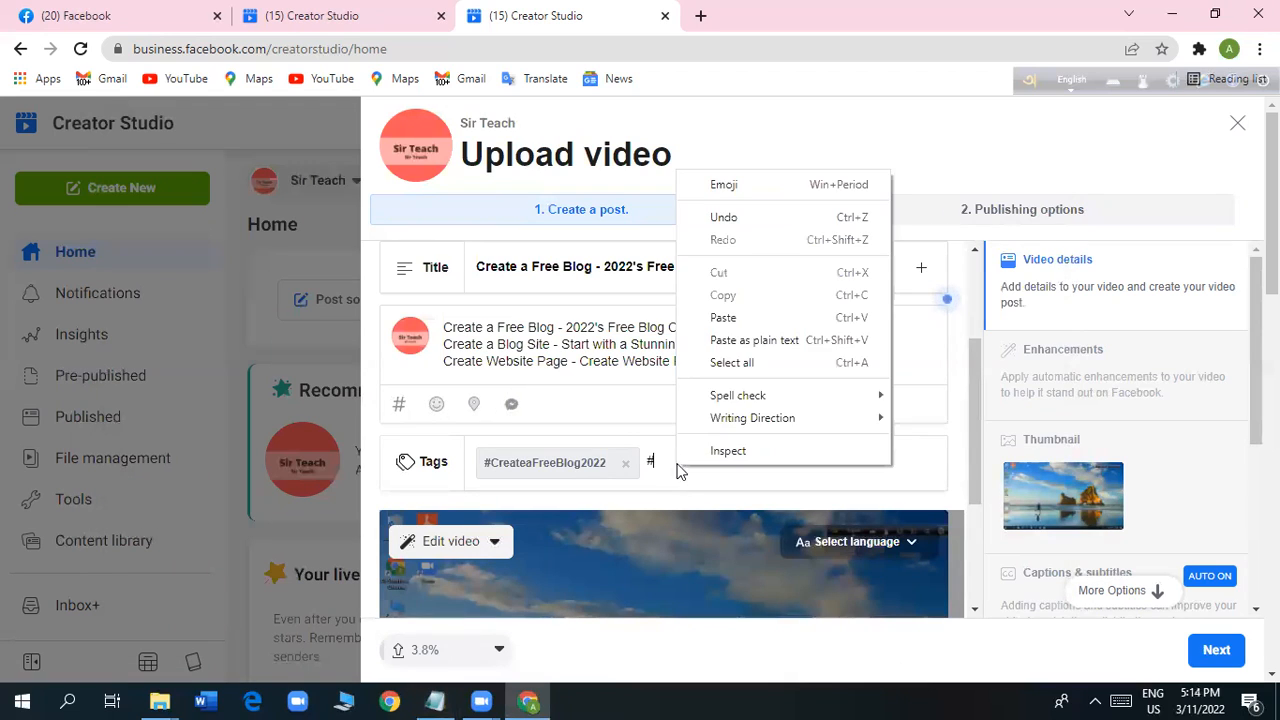
{"action": "left_click", "coordinate": [723, 317]}
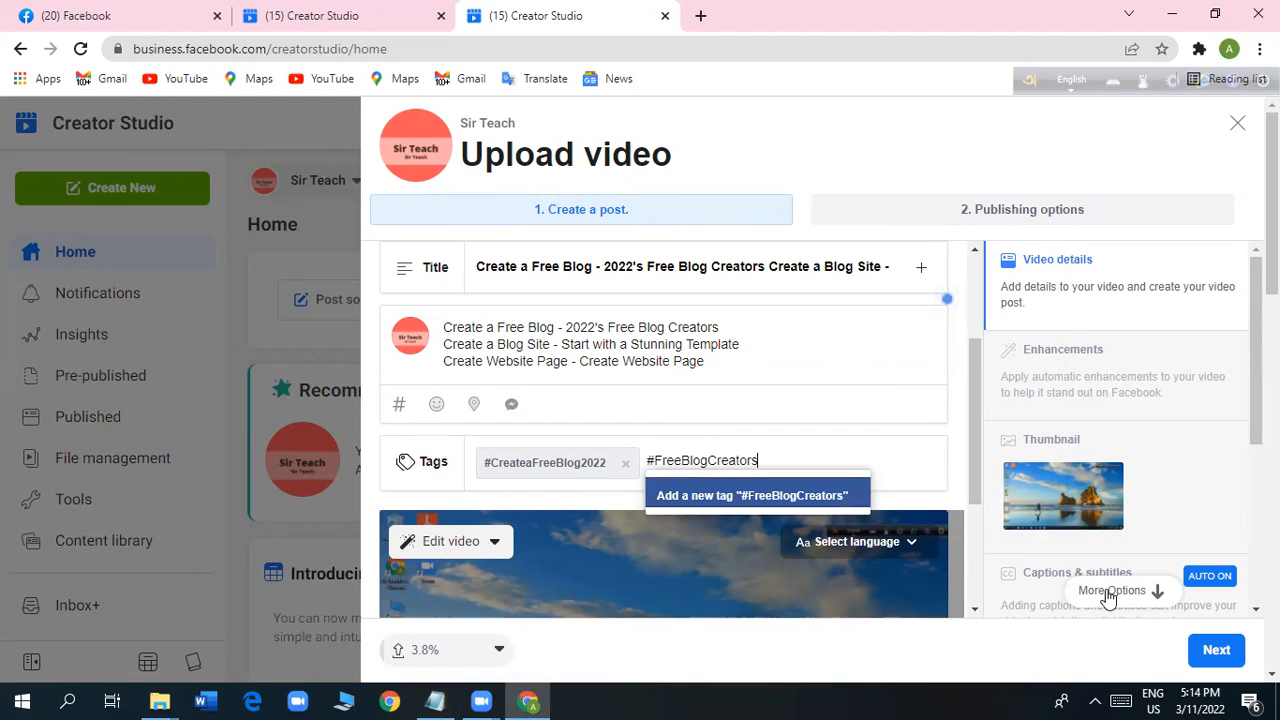
{"action": "key", "text": "Return"}
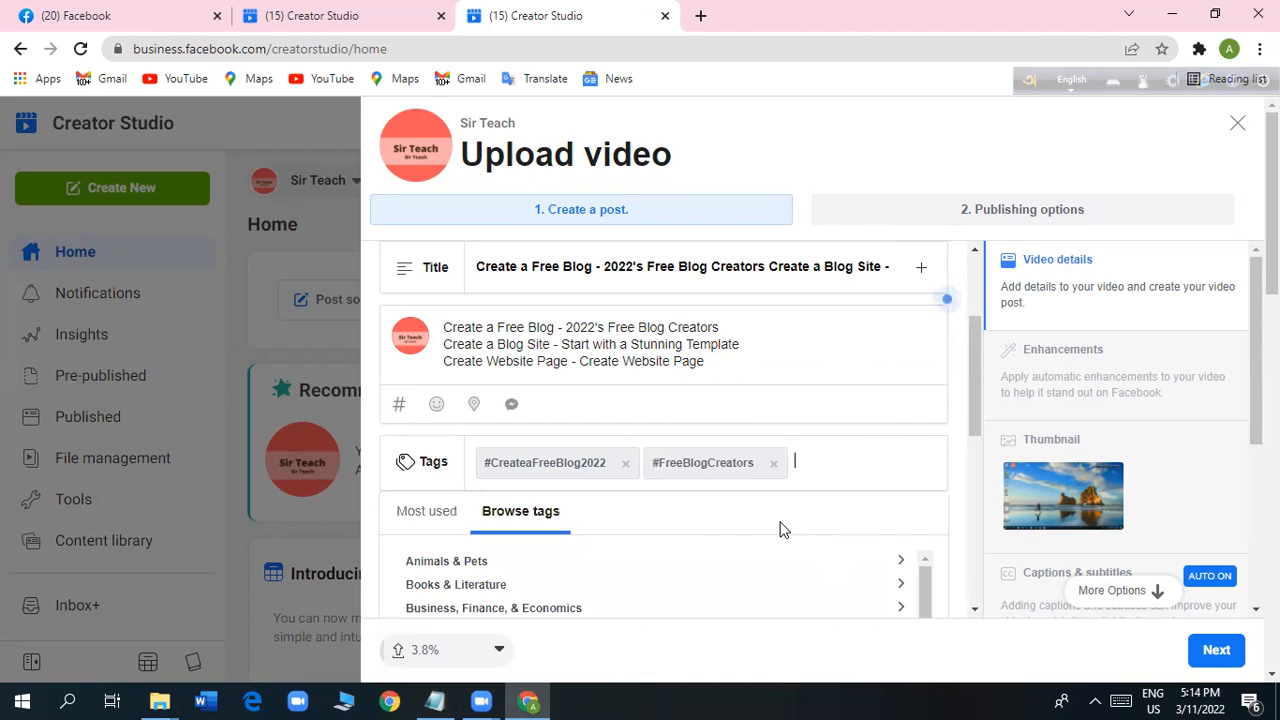
{"action": "left_click", "coordinate": [962, 510]}
Look over the post's tags and the video preview in the upload form.
{"action": "scroll", "coordinate": [813, 474], "scroll_direction": "down", "scroll_amount": 5}
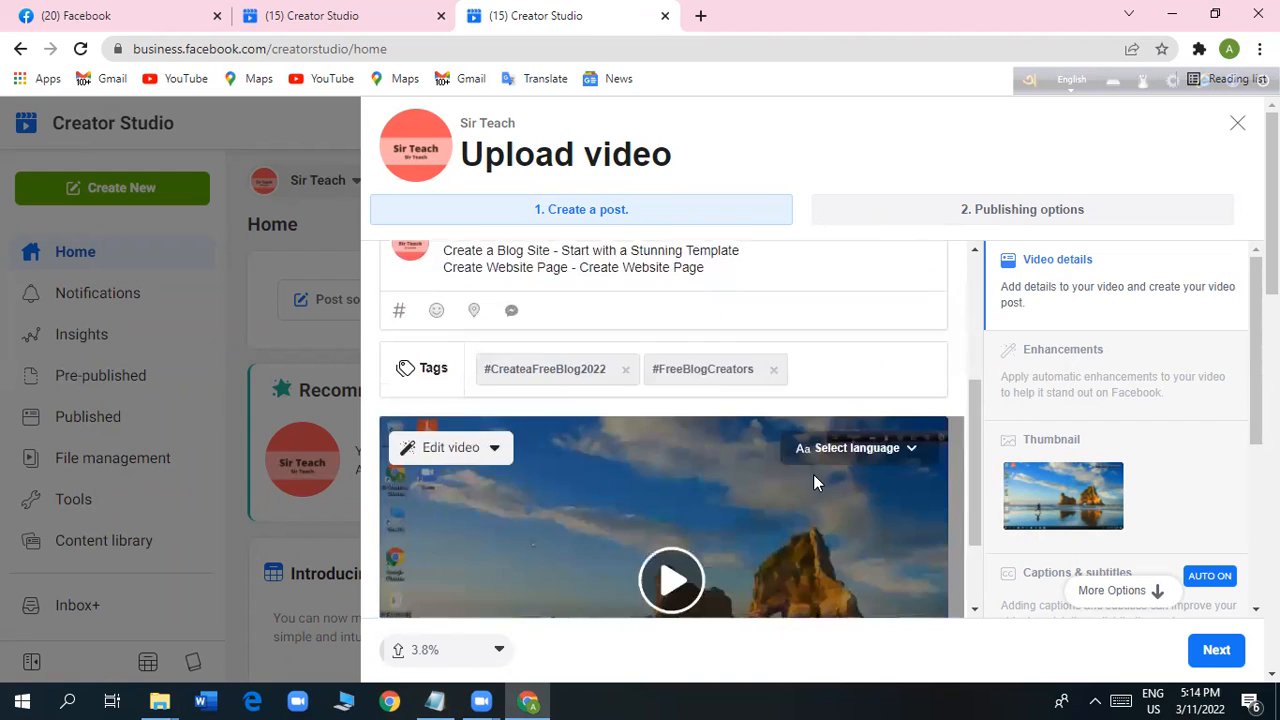
{"action": "scroll", "coordinate": [813, 474], "scroll_direction": "down", "scroll_amount": 3}
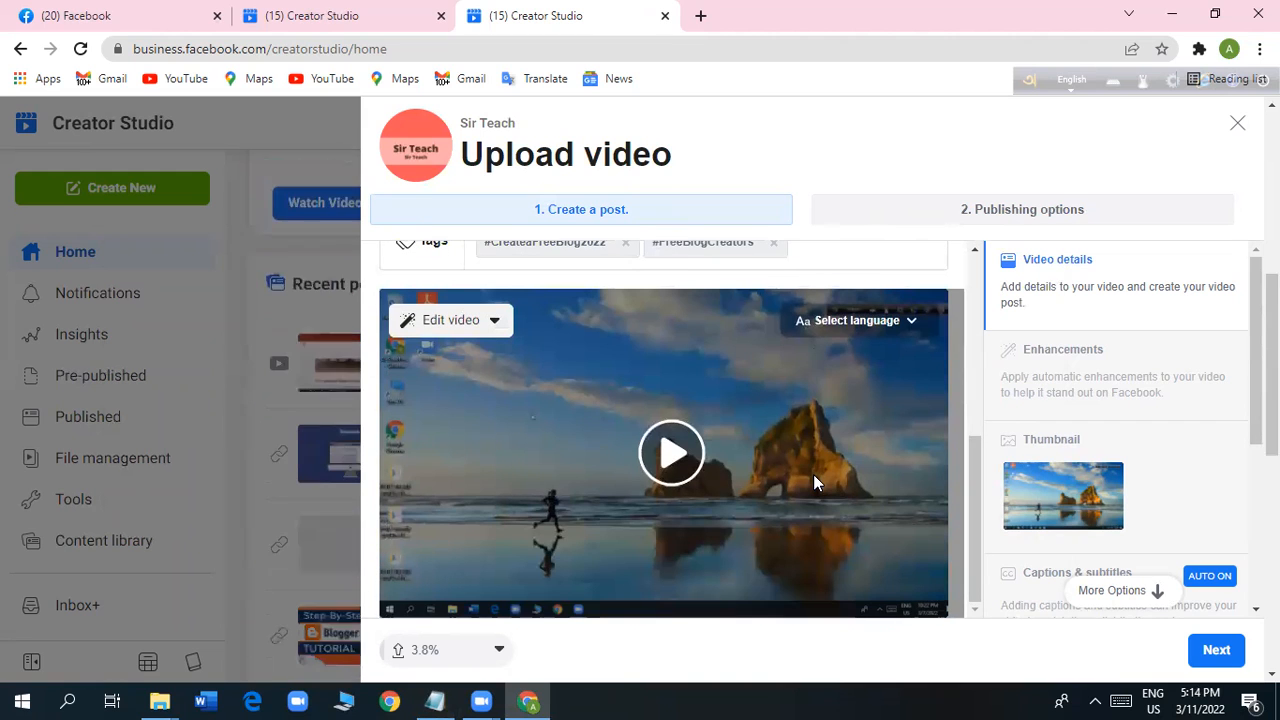
{"action": "scroll", "coordinate": [996, 600], "scroll_direction": "down", "scroll_amount": 3}
{"action": "scroll", "coordinate": [997, 592], "scroll_direction": "up", "scroll_amount": 3}
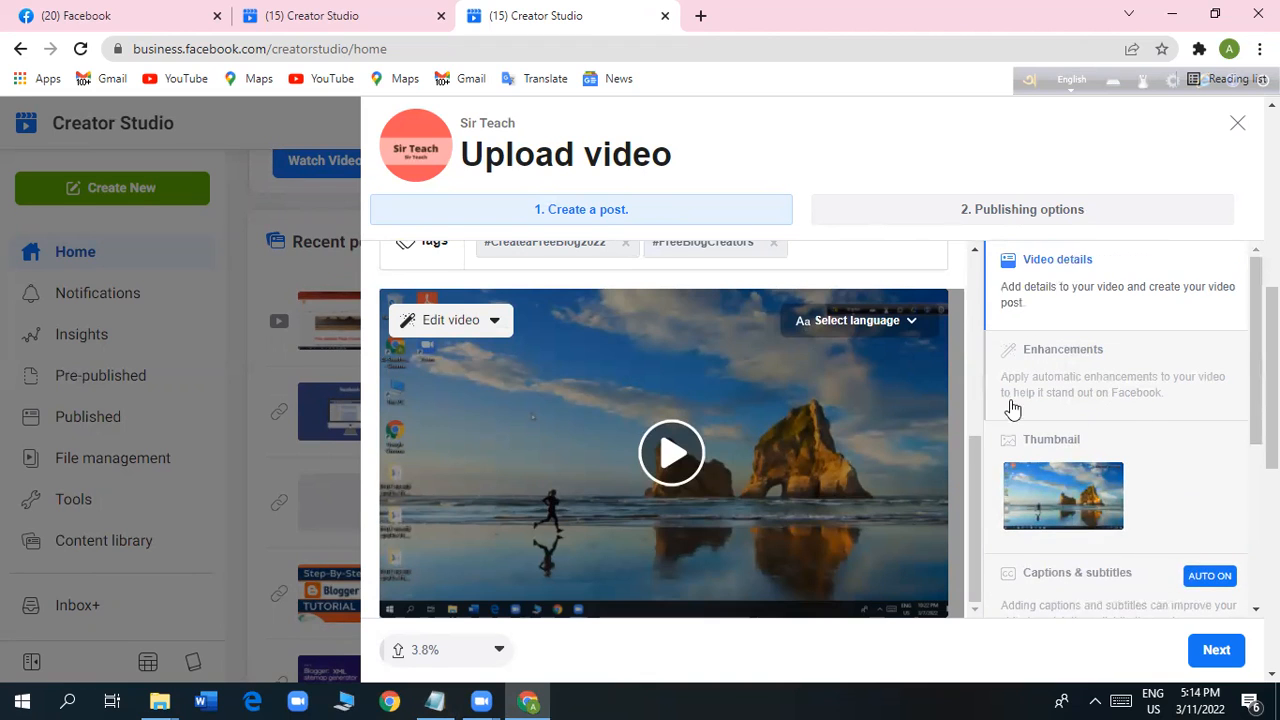
{"action": "scroll", "coordinate": [708, 487], "scroll_direction": "up", "scroll_amount": 5}
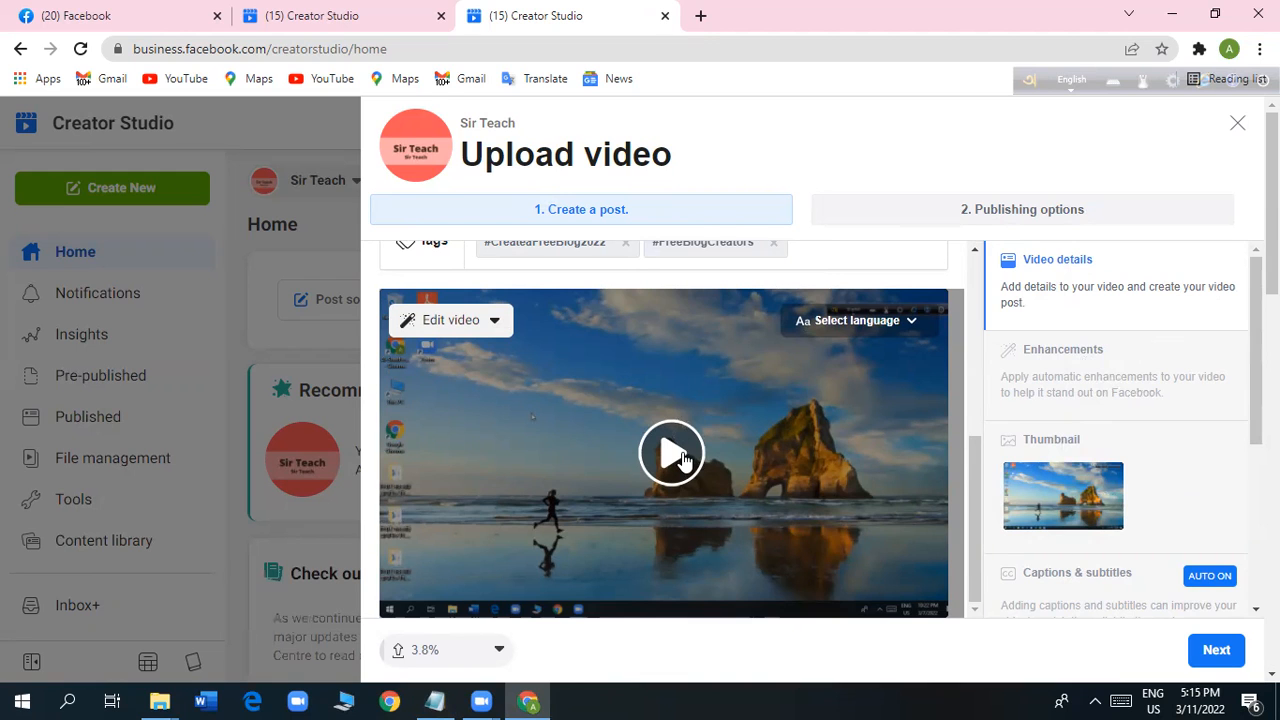
{"action": "scroll", "coordinate": [680, 455], "scroll_direction": "up", "scroll_amount": 3}
{"action": "scroll", "coordinate": [684, 452], "scroll_direction": "up", "scroll_amount": 2}
{"action": "scroll", "coordinate": [683, 455], "scroll_direction": "down", "scroll_amount": 3}
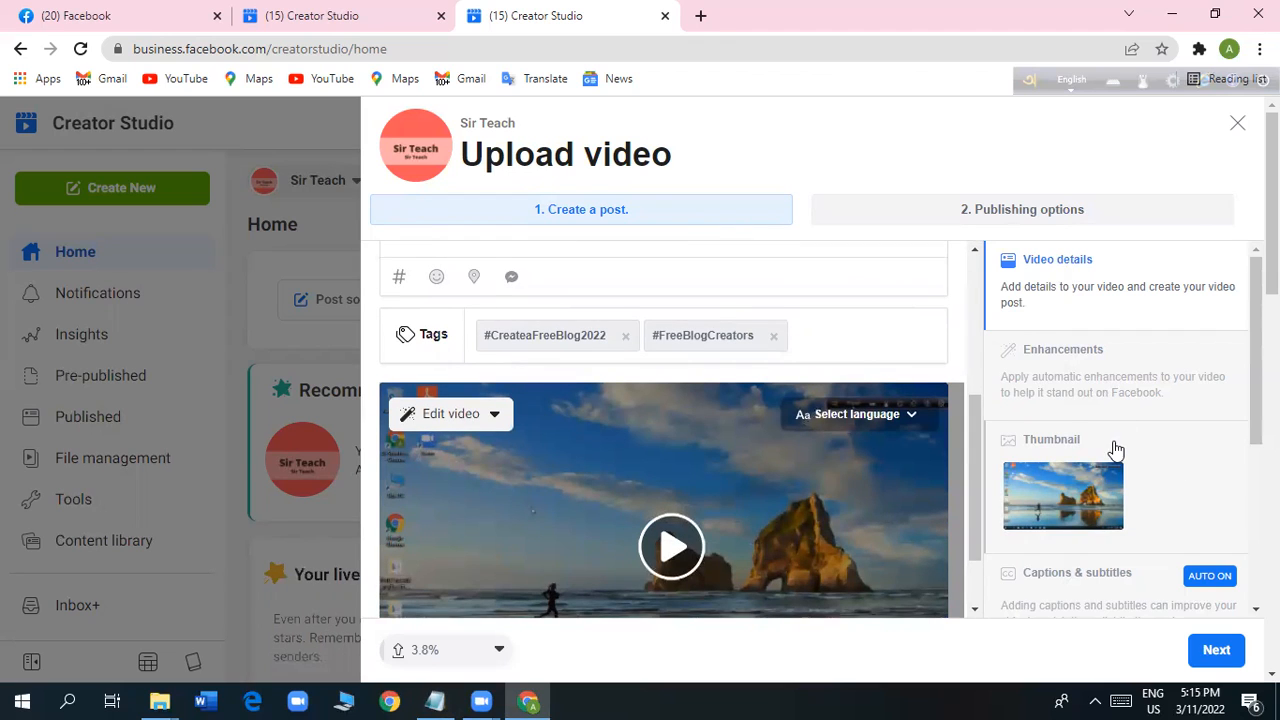
Open the video's thumbnail options and choose the third auto-generated image, the red one.
{"action": "scroll", "coordinate": [1112, 450], "scroll_direction": "down", "scroll_amount": 1}
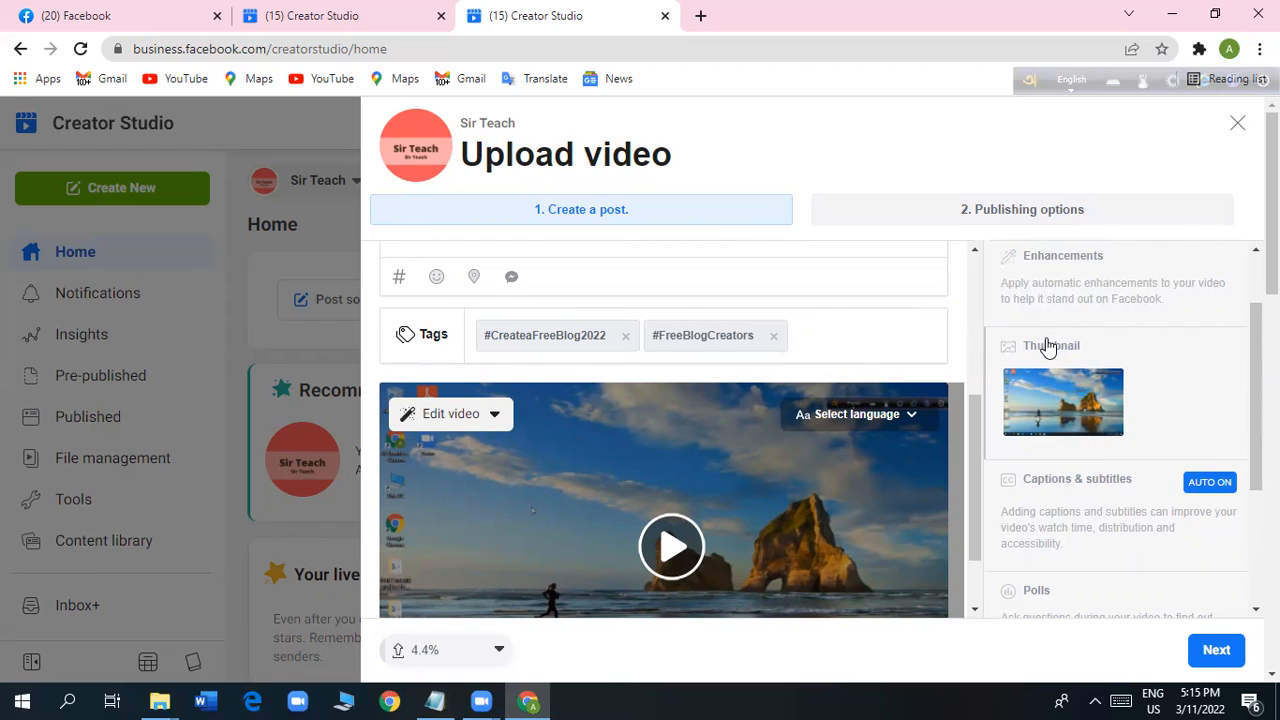
{"action": "left_click", "coordinate": [1080, 364]}
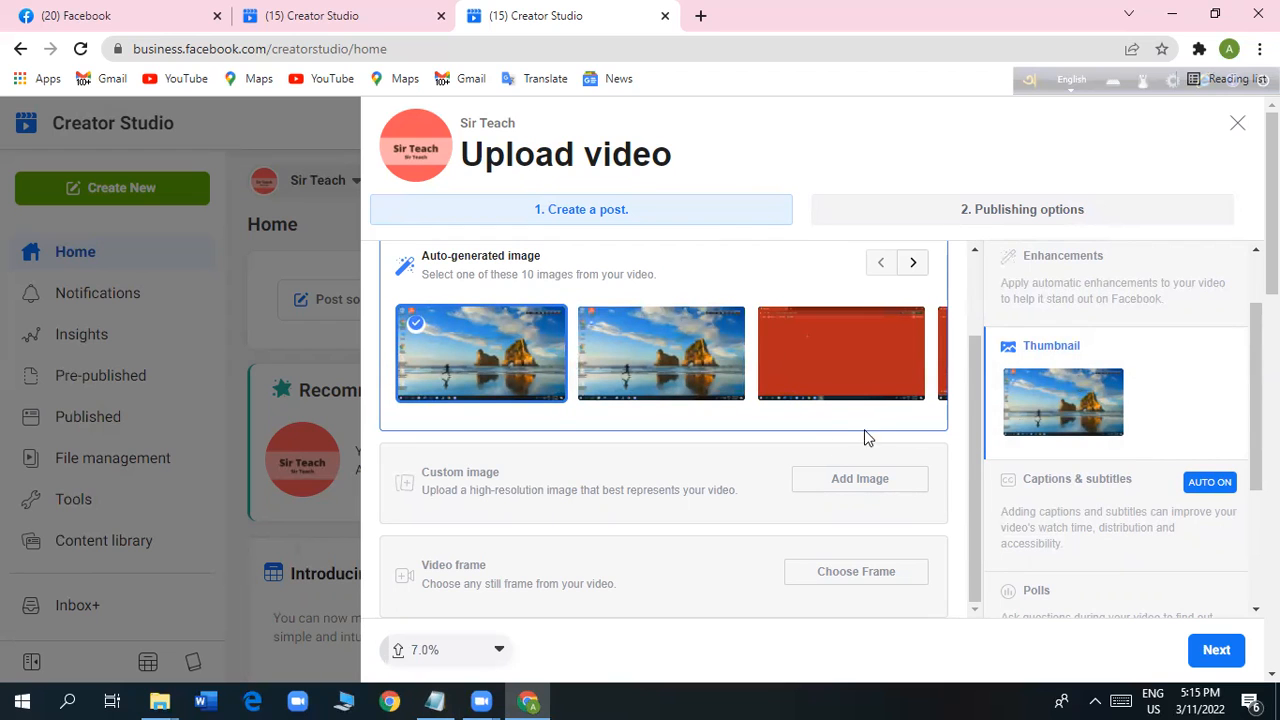
{"action": "scroll", "coordinate": [770, 452], "scroll_direction": "up", "scroll_amount": 1}
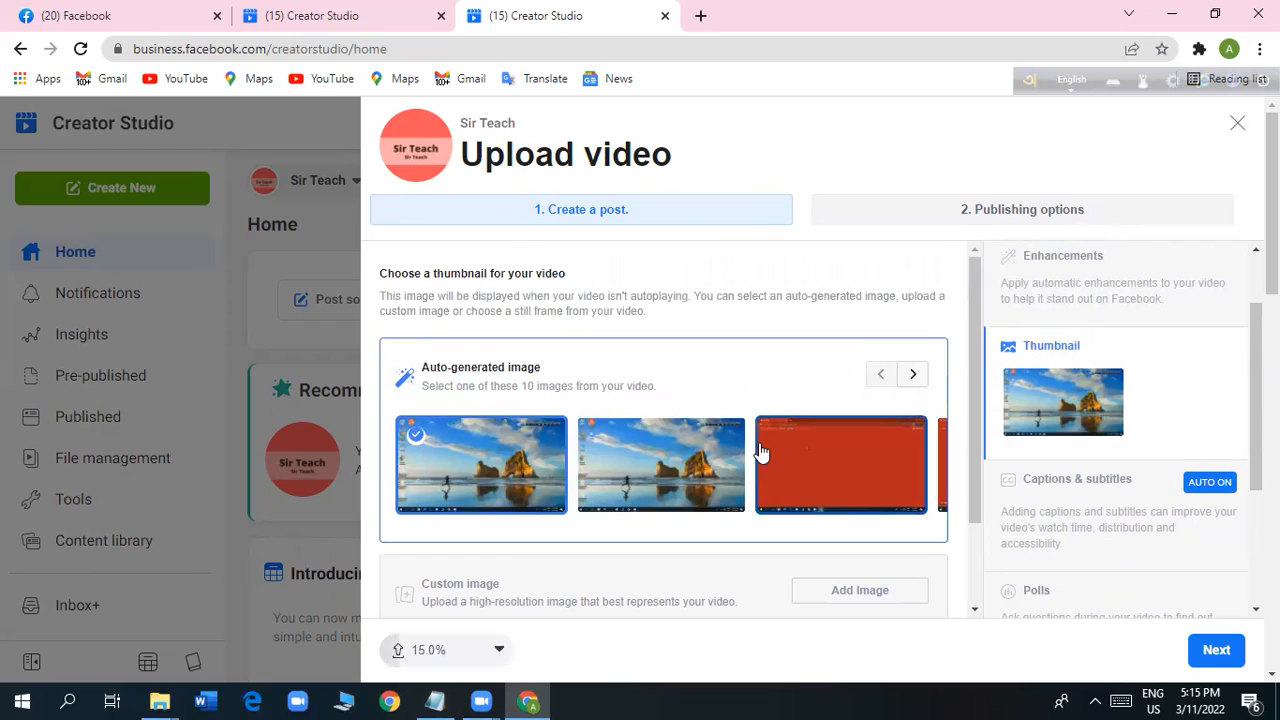
{"action": "scroll", "coordinate": [760, 452], "scroll_direction": "down", "scroll_amount": 1}
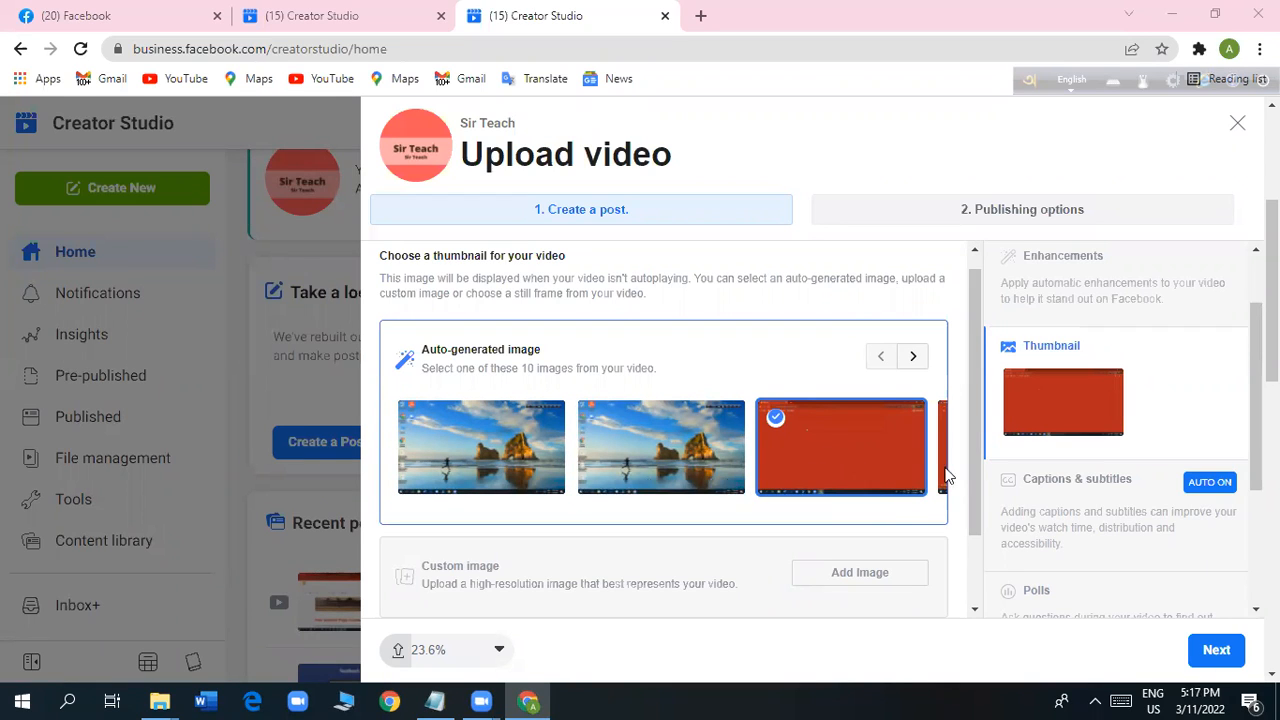
Try the first, second and third auto-generated images in turn as the video's thumbnail.
{"action": "left_click", "coordinate": [480, 457]}
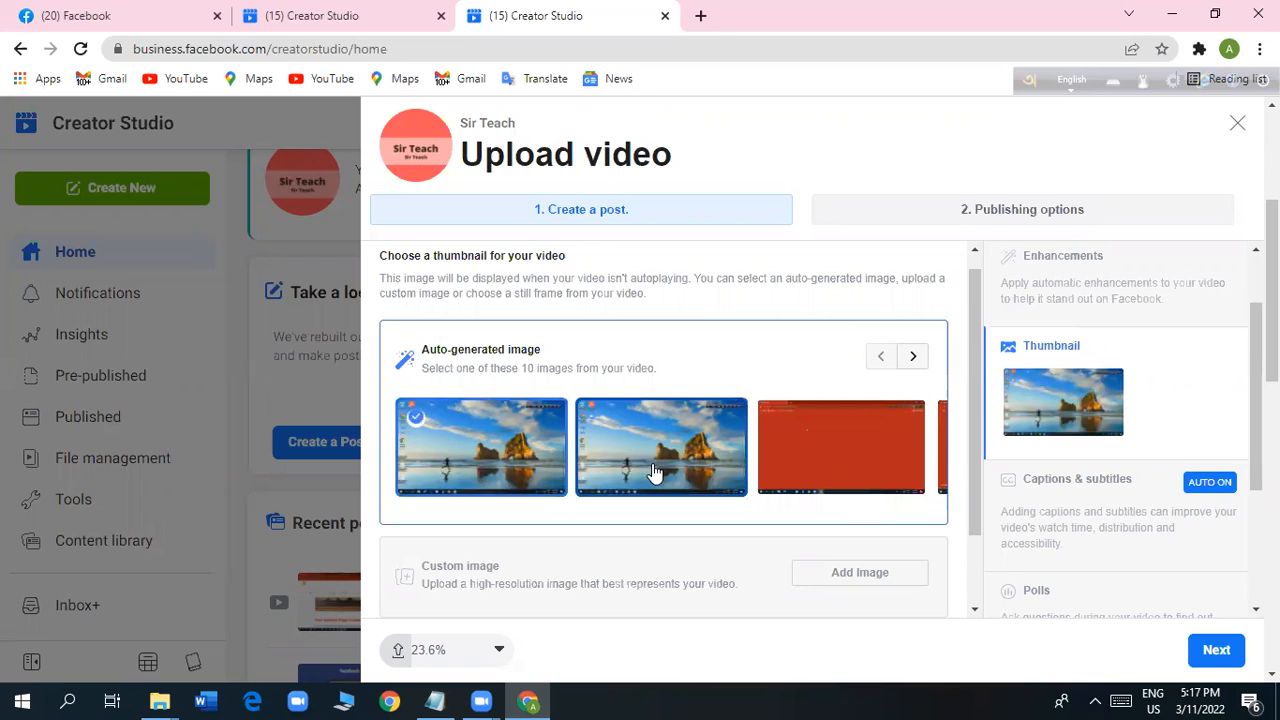
{"action": "left_click", "coordinate": [647, 468]}
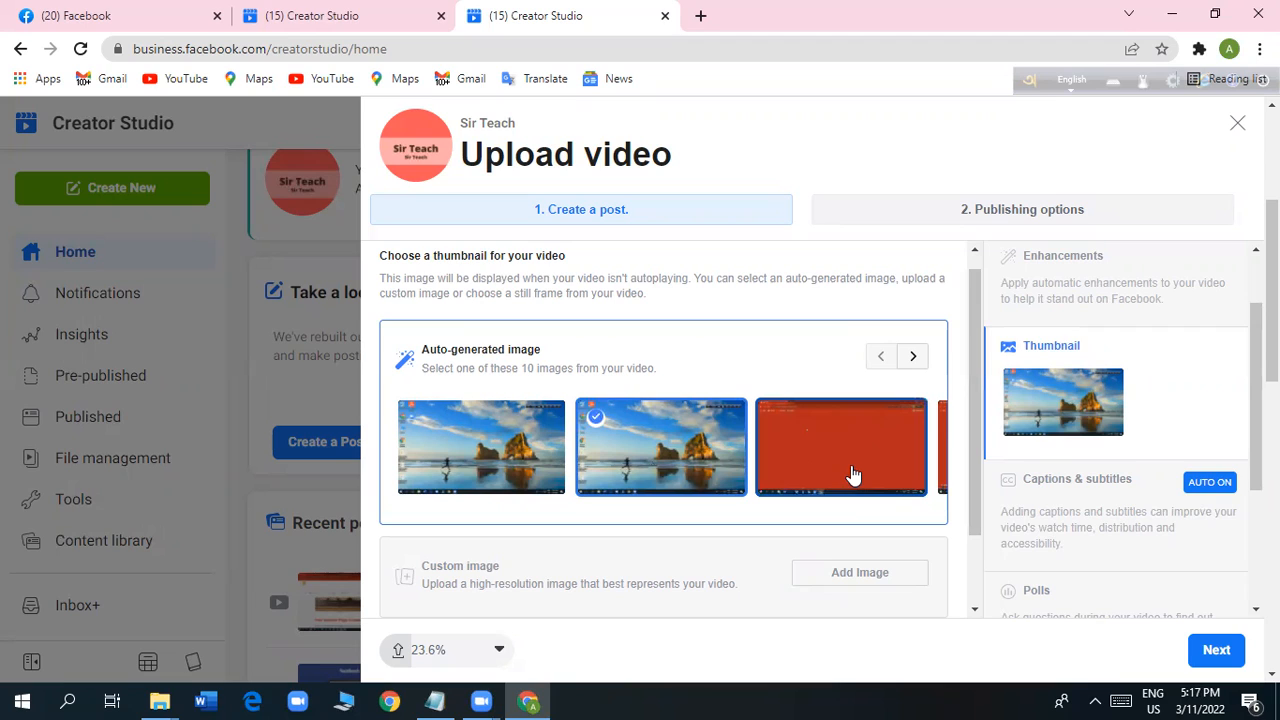
{"action": "left_click", "coordinate": [853, 474]}
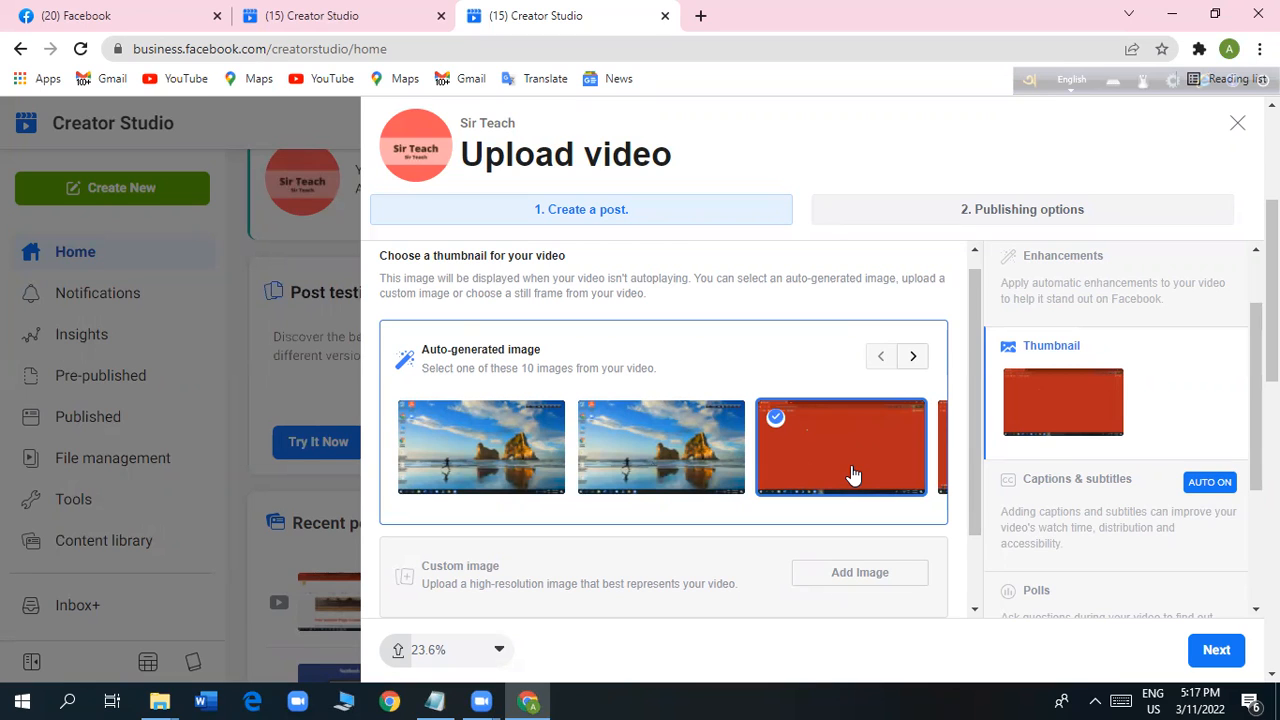
Add the image "Add a heading" from the Desktop folder as the video's custom thumbnail.
{"action": "scroll", "coordinate": [701, 523], "scroll_direction": "down", "scroll_amount": 1}
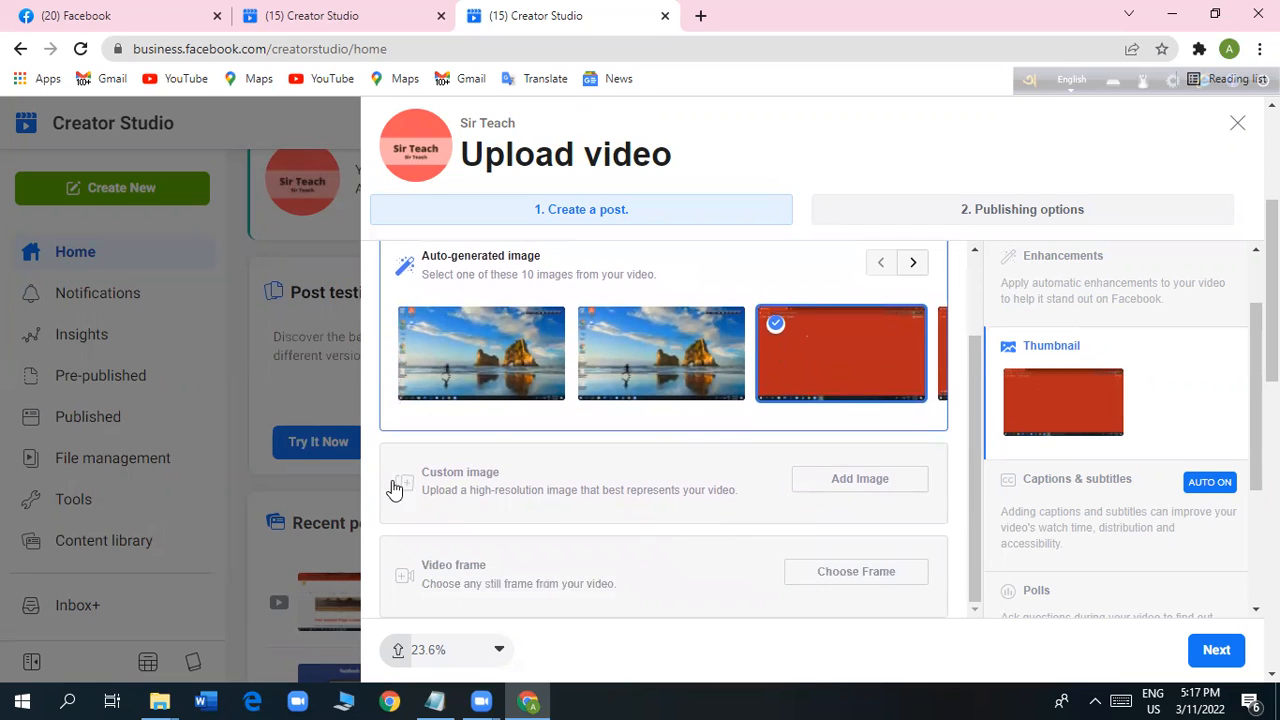
{"action": "left_click", "coordinate": [864, 484]}
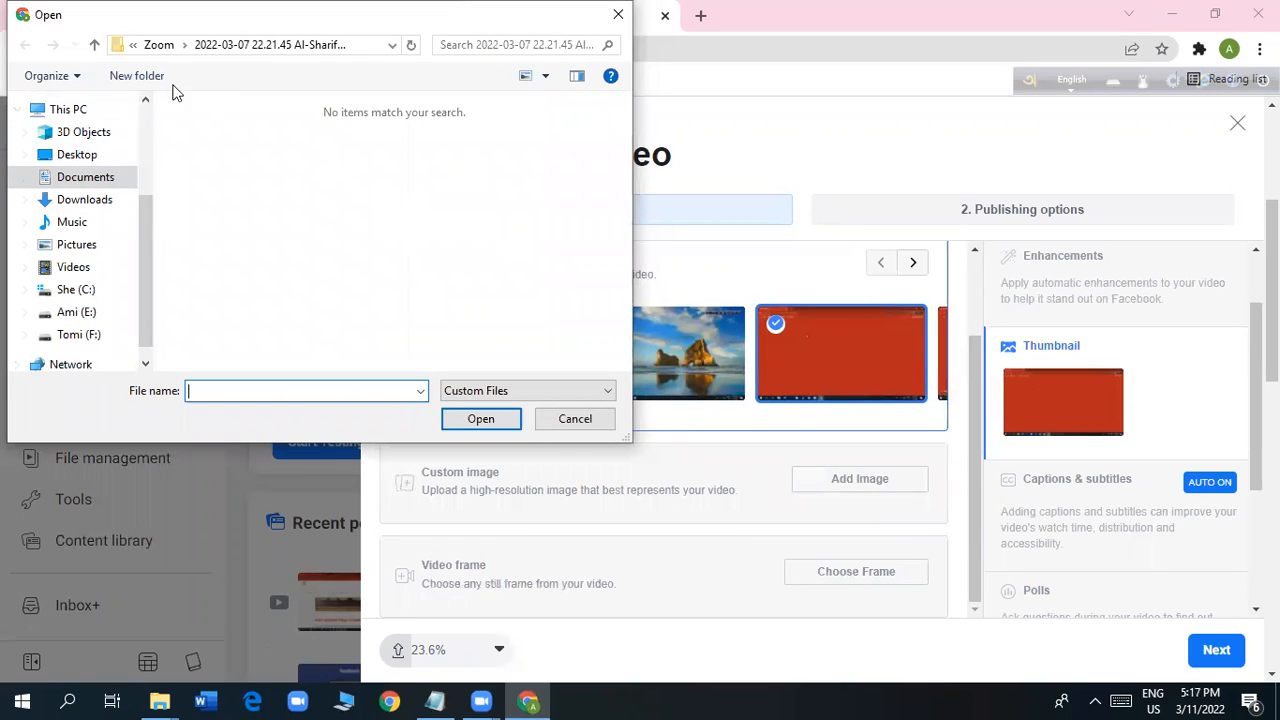
{"action": "left_click", "coordinate": [106, 155]}
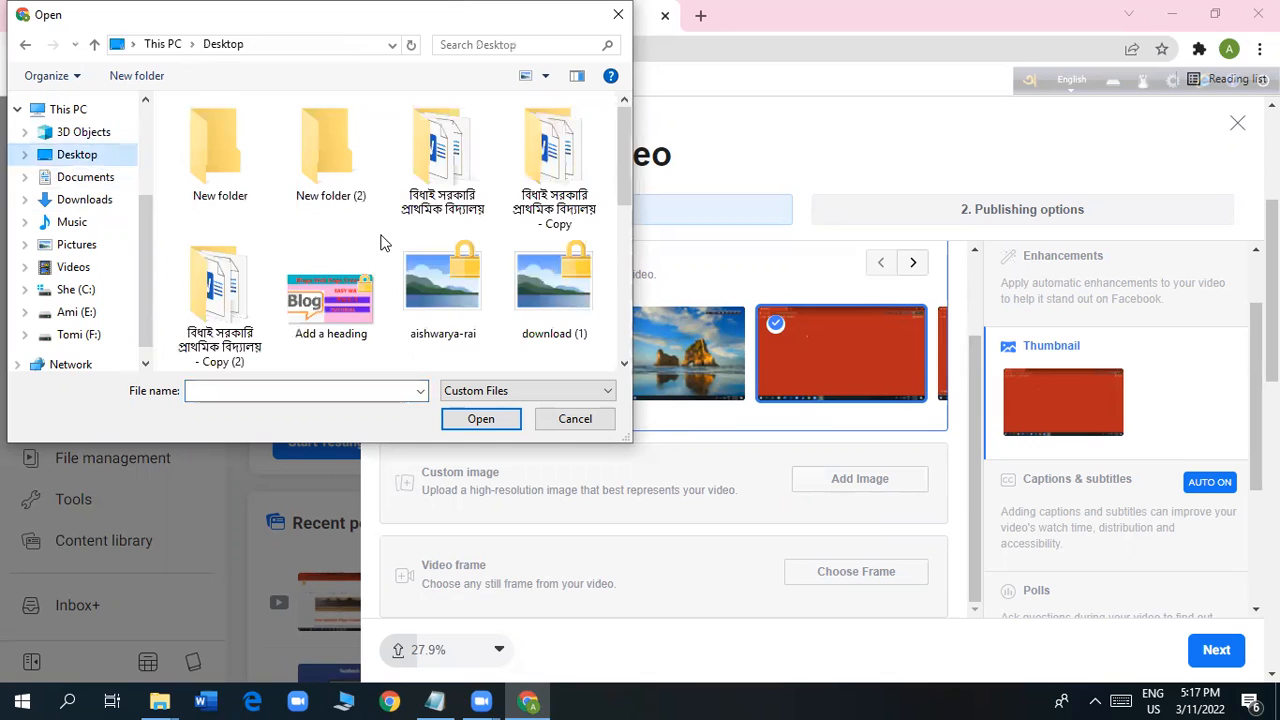
{"action": "scroll", "coordinate": [437, 243], "scroll_direction": "down", "scroll_amount": 3}
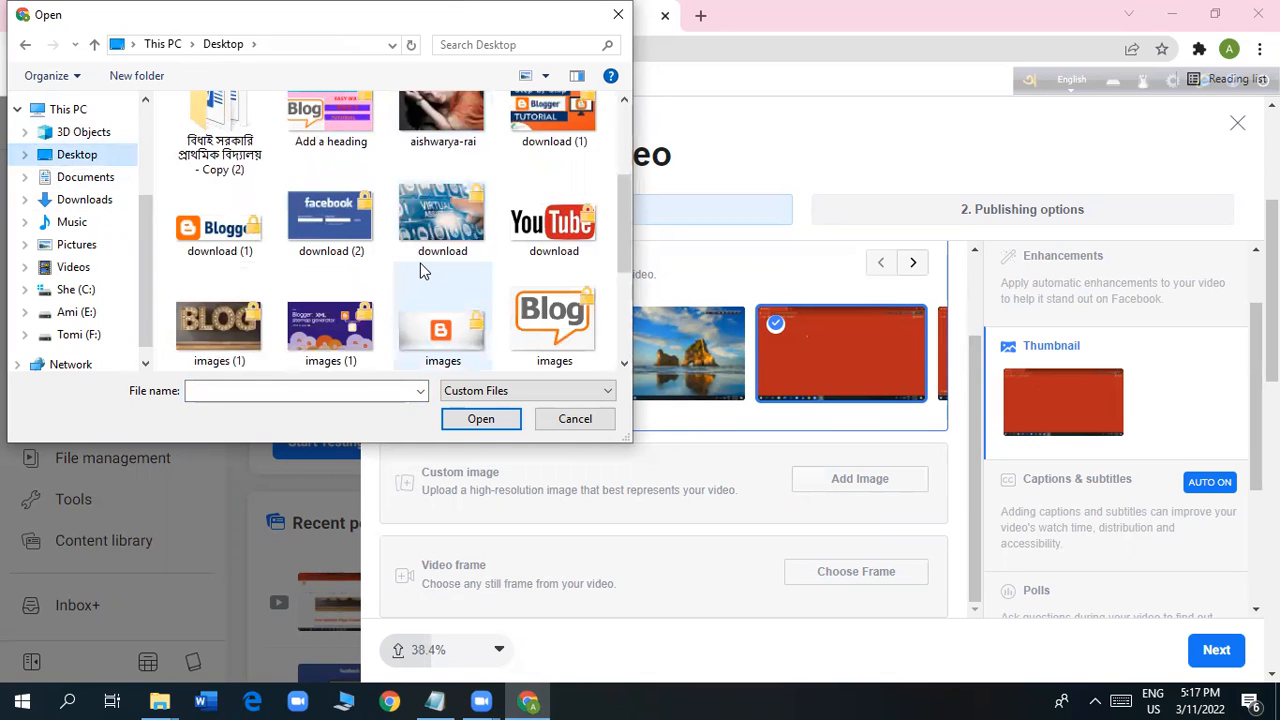
{"action": "scroll", "coordinate": [425, 262], "scroll_direction": "down", "scroll_amount": 2}
{"action": "scroll", "coordinate": [420, 270], "scroll_direction": "up", "scroll_amount": 1}
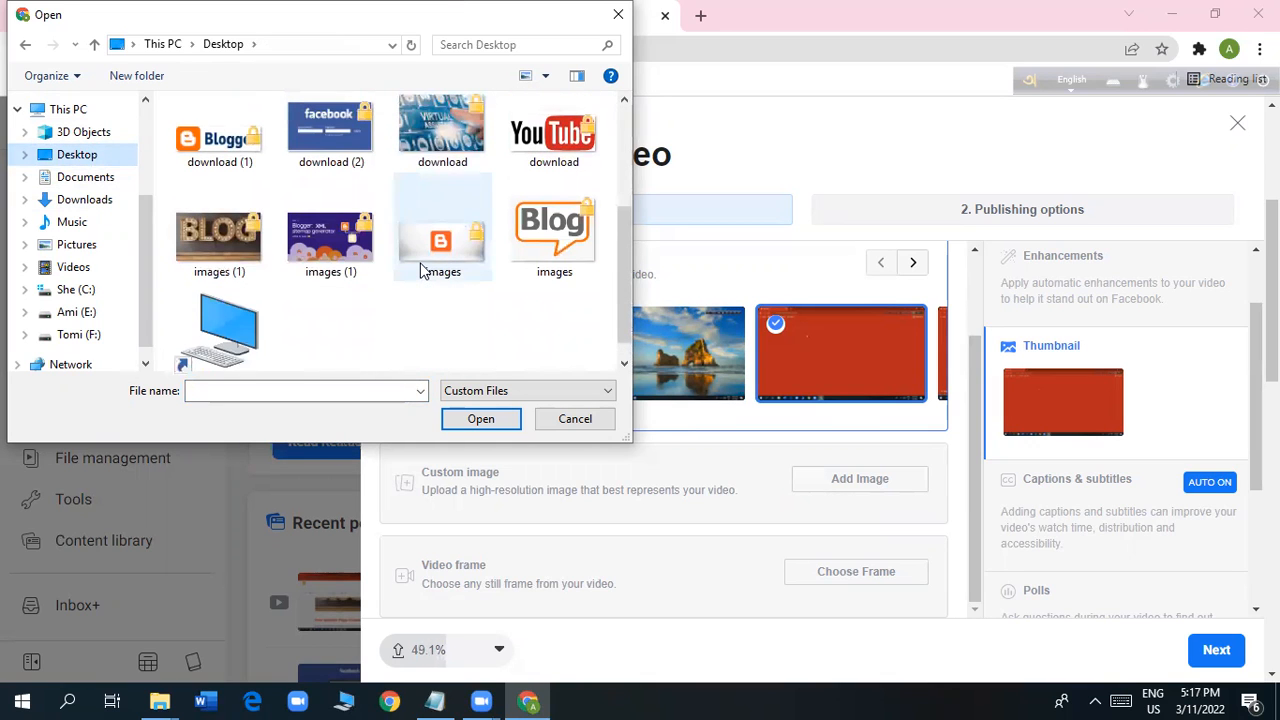
{"action": "scroll", "coordinate": [430, 275], "scroll_direction": "up", "scroll_amount": 5}
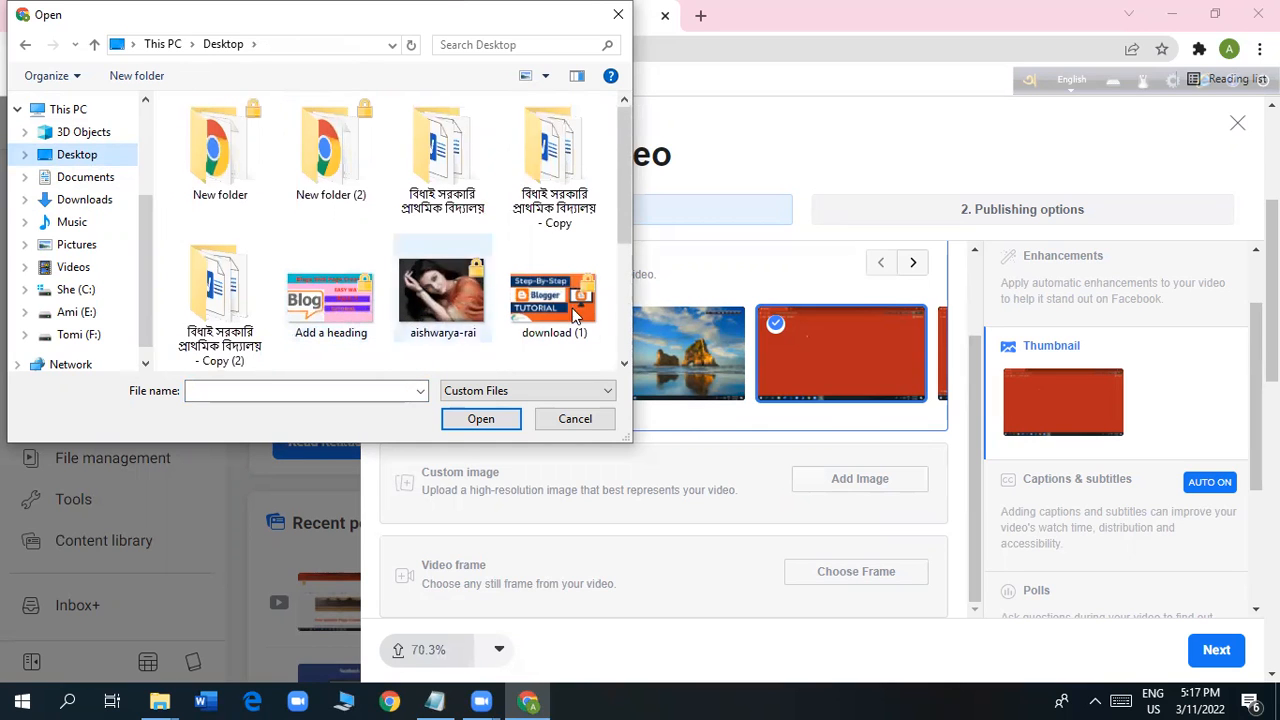
{"action": "scroll", "coordinate": [543, 282], "scroll_direction": "down", "scroll_amount": 2}
{"action": "left_click", "coordinate": [348, 235]}
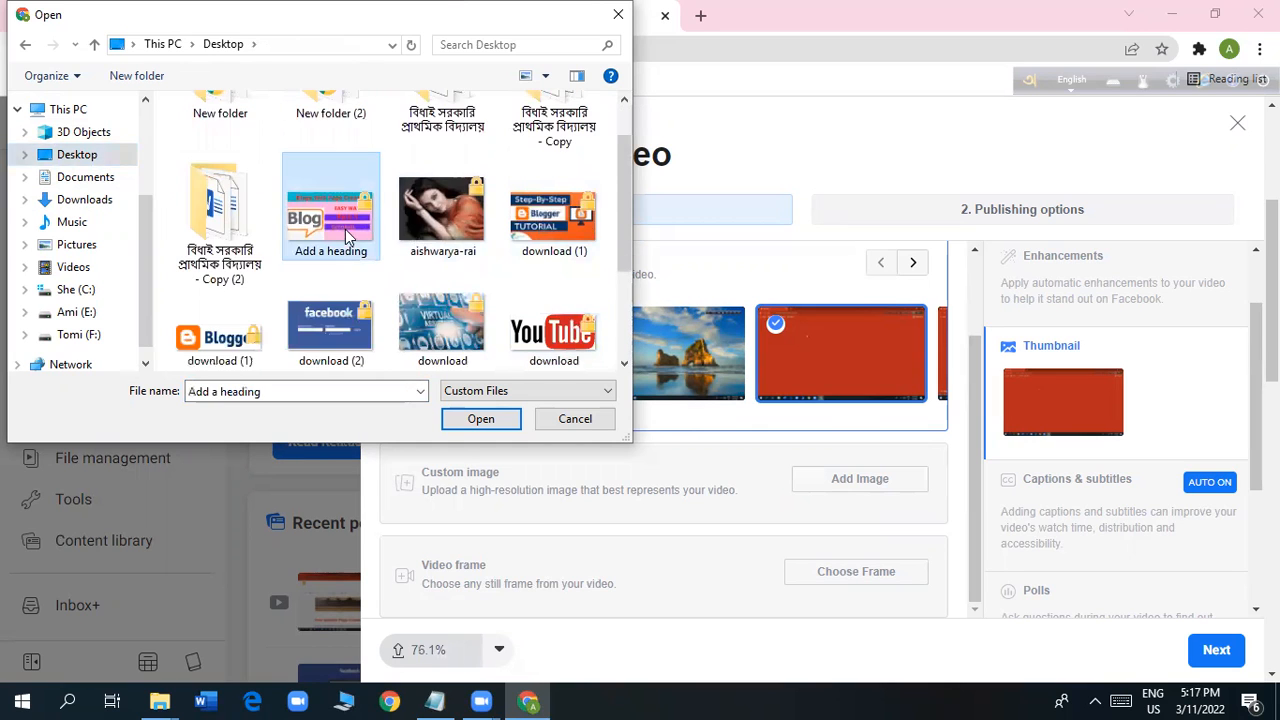
{"action": "double_click", "coordinate": [348, 235]}
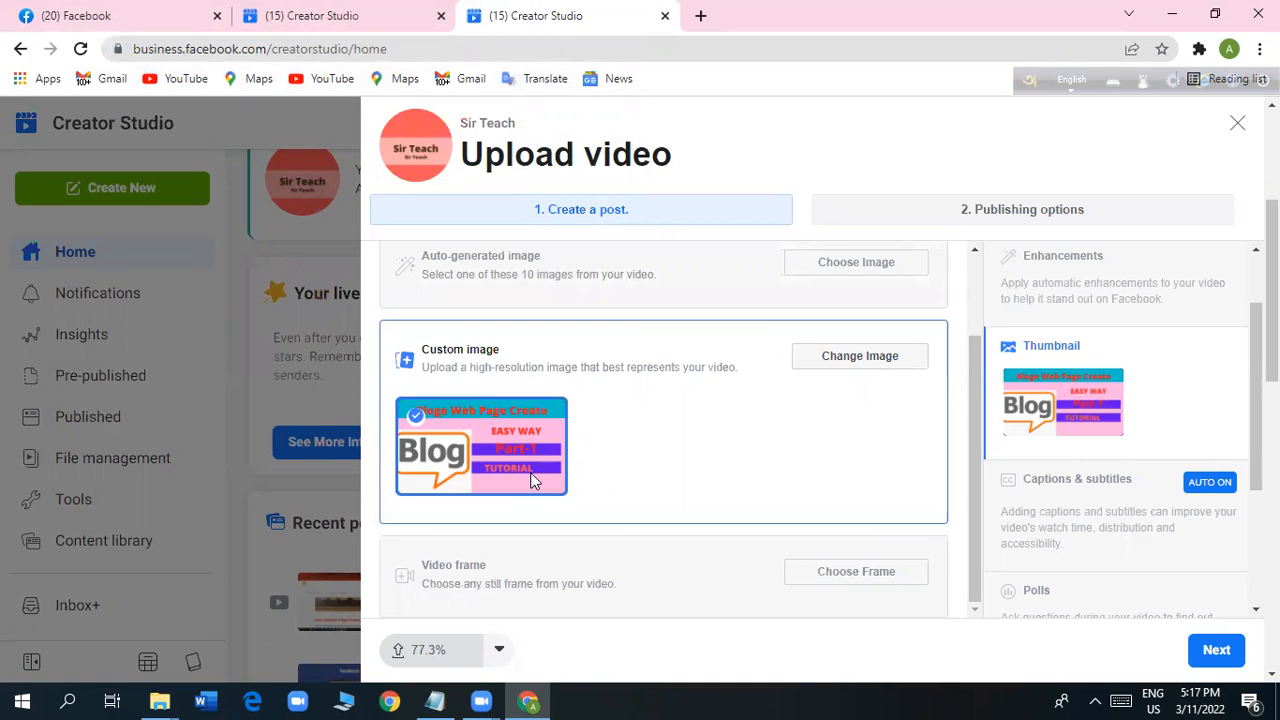
Examine the option for choosing a still frame from the video as thumbnail, and close the frame picker.
{"action": "scroll", "coordinate": [1158, 530], "scroll_direction": "down", "scroll_amount": 1}
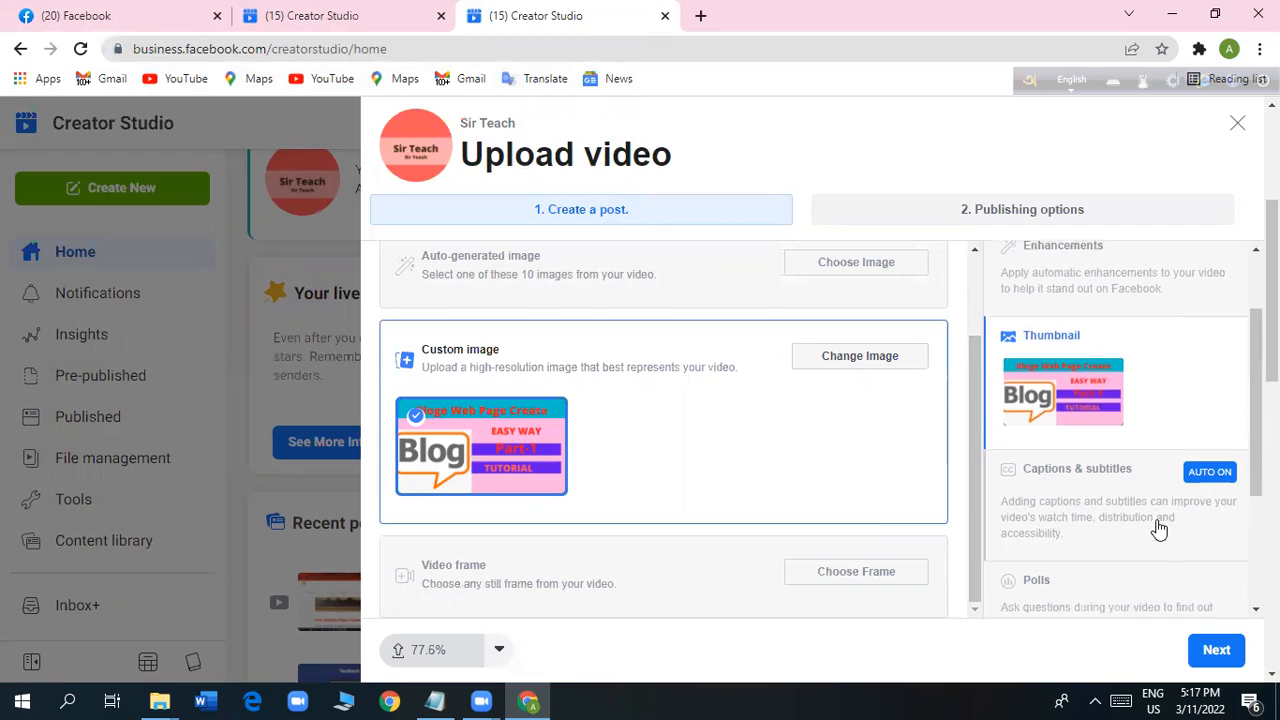
{"action": "scroll", "coordinate": [1158, 530], "scroll_direction": "down", "scroll_amount": 2}
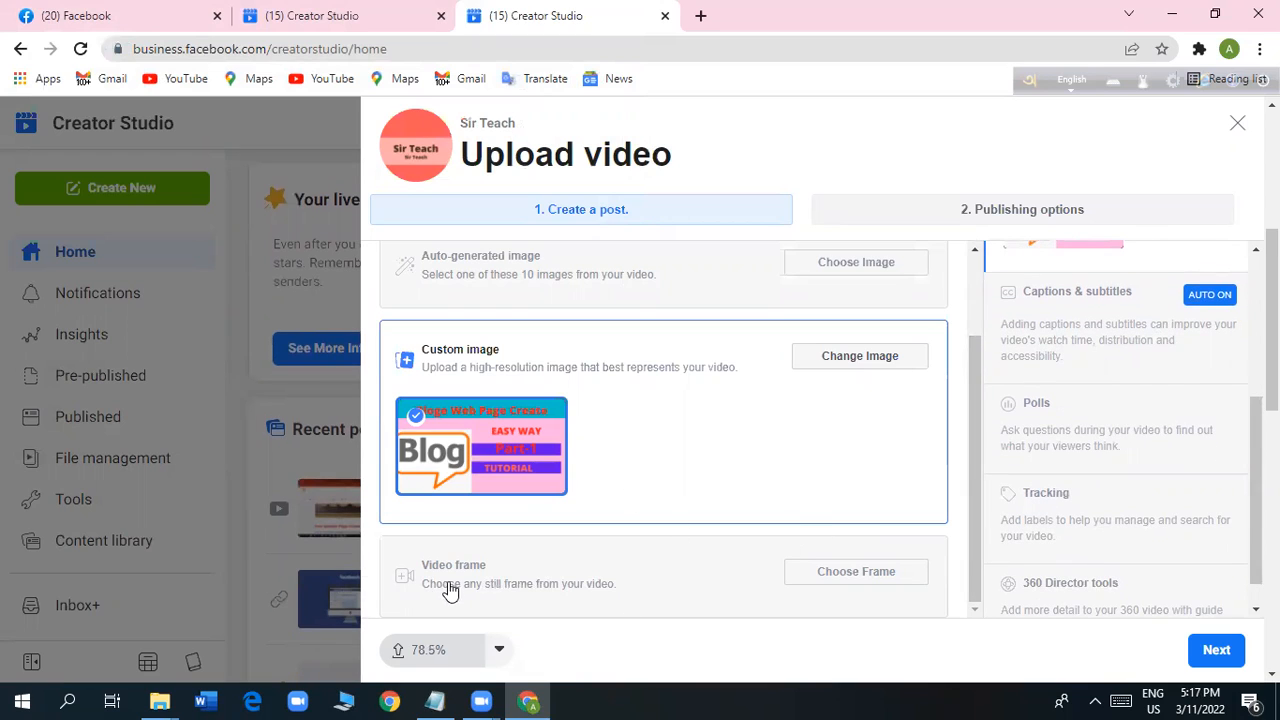
{"action": "left_click", "coordinate": [833, 571]}
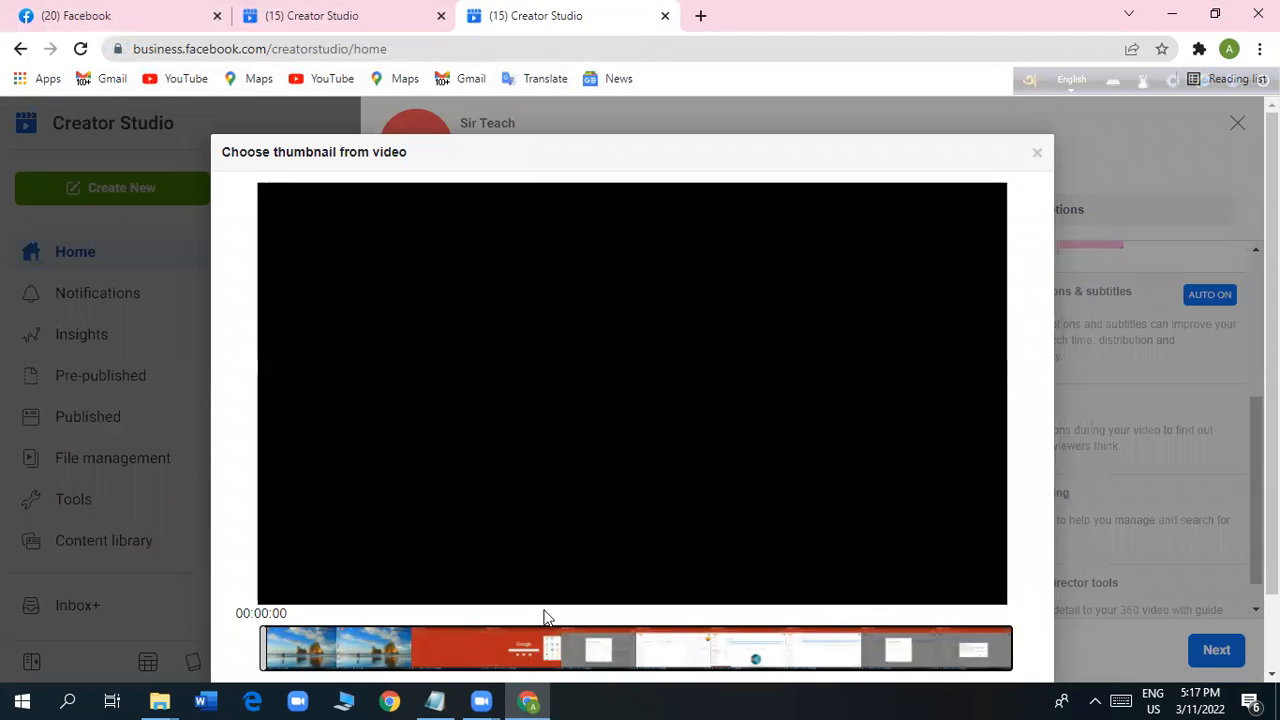
{"action": "left_click", "coordinate": [1035, 157]}
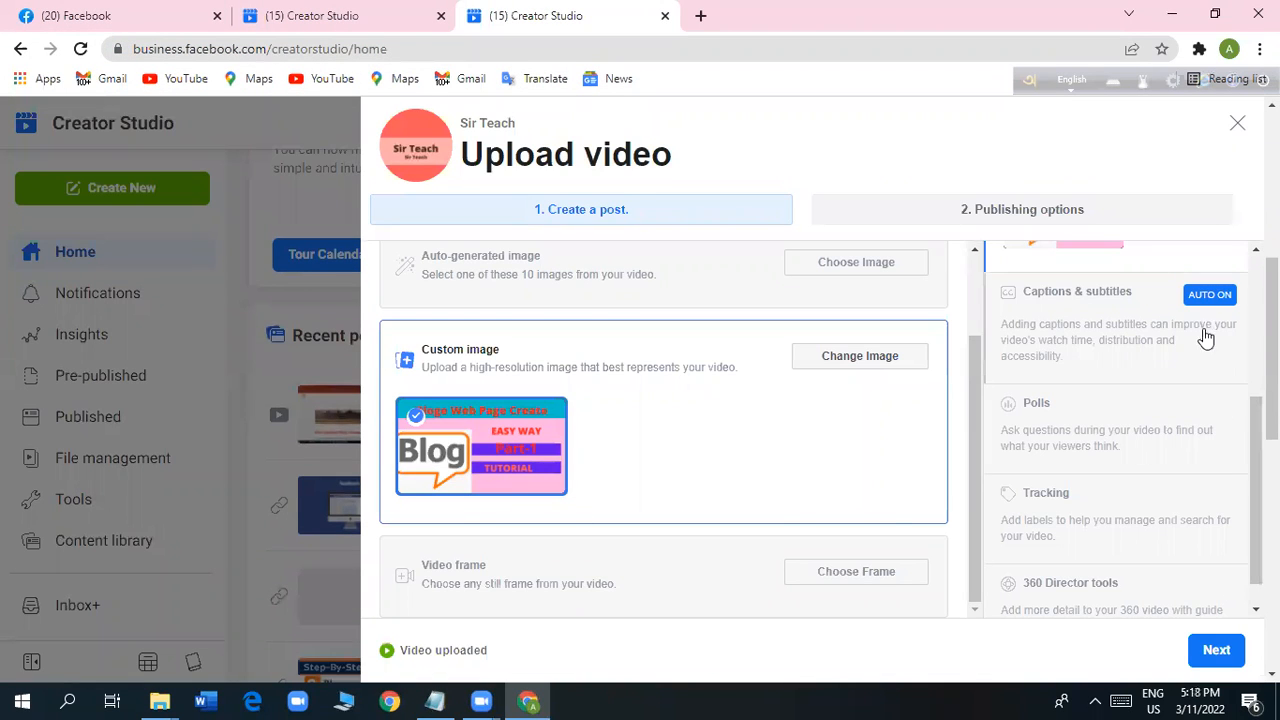
Review the captions, polls, tracking and 360 Director options, and continue to the publishing options.
{"action": "scroll", "coordinate": [1170, 470], "scroll_direction": "down", "scroll_amount": 2}
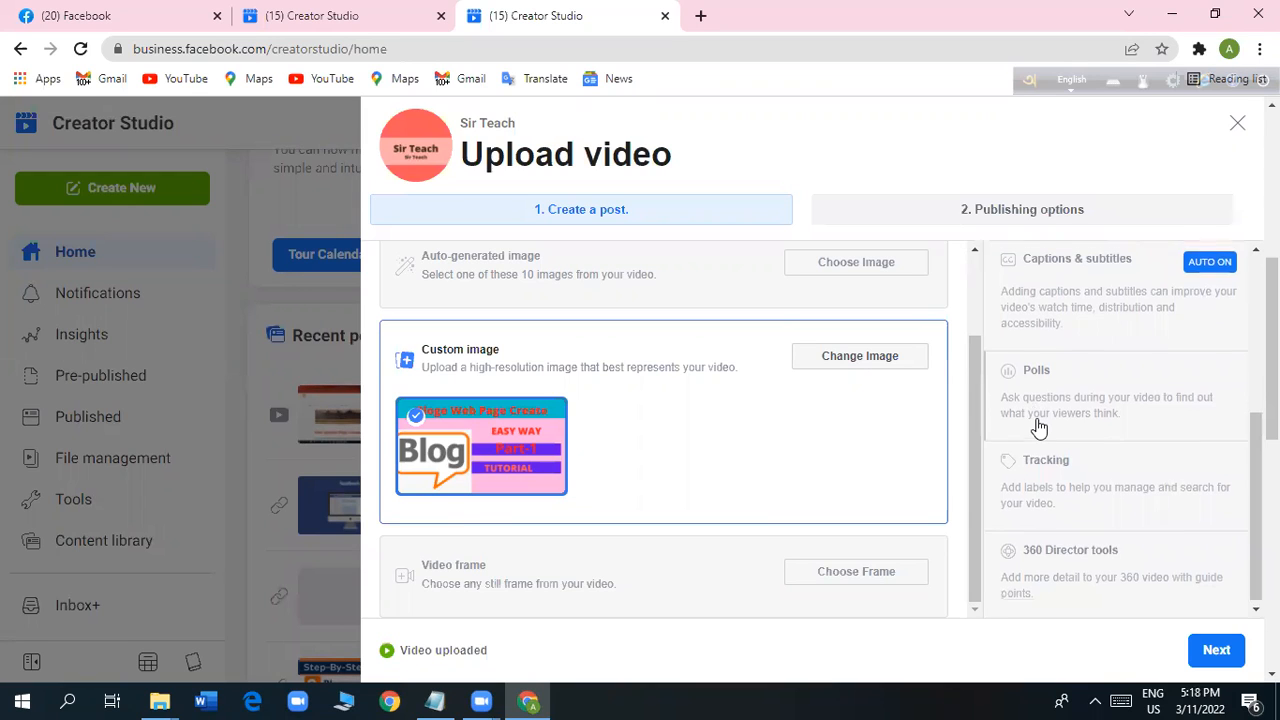
{"action": "scroll", "coordinate": [1037, 425], "scroll_direction": "up", "scroll_amount": 2}
{"action": "scroll", "coordinate": [1040, 428], "scroll_direction": "down", "scroll_amount": 2}
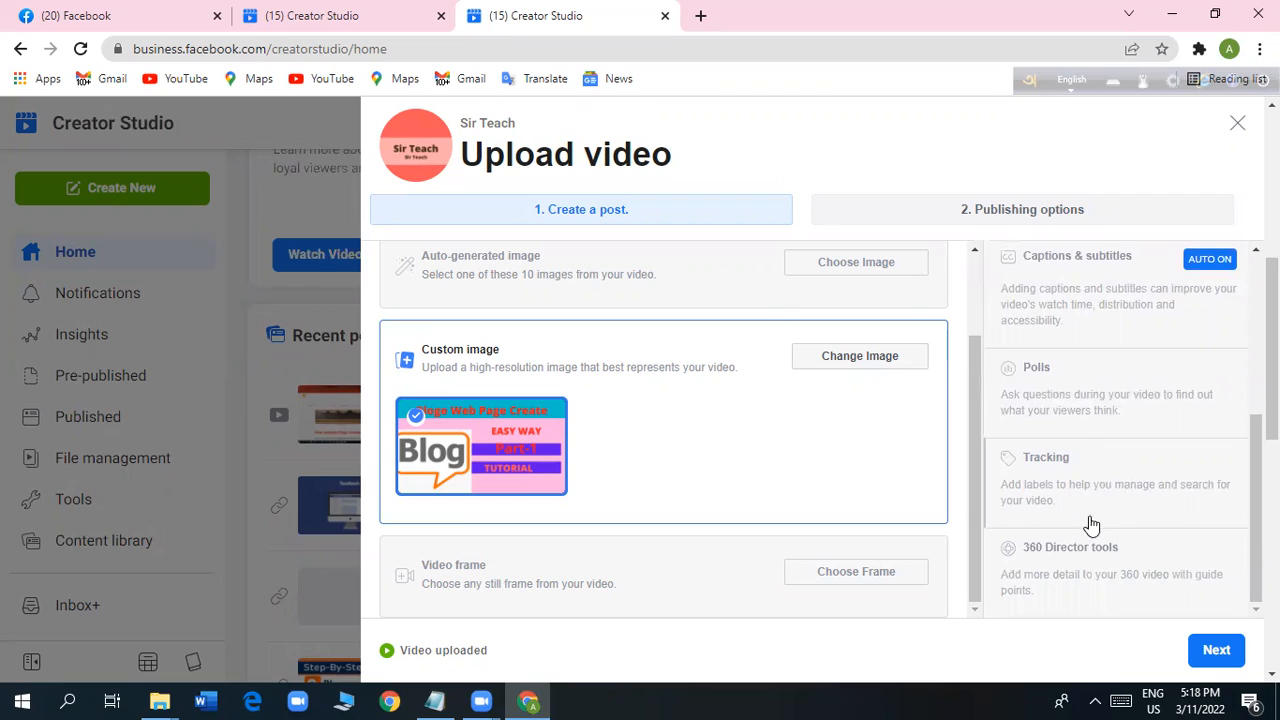
{"action": "scroll", "coordinate": [1088, 530], "scroll_direction": "down", "scroll_amount": 2}
{"action": "scroll", "coordinate": [1088, 530], "scroll_direction": "down", "scroll_amount": 1}
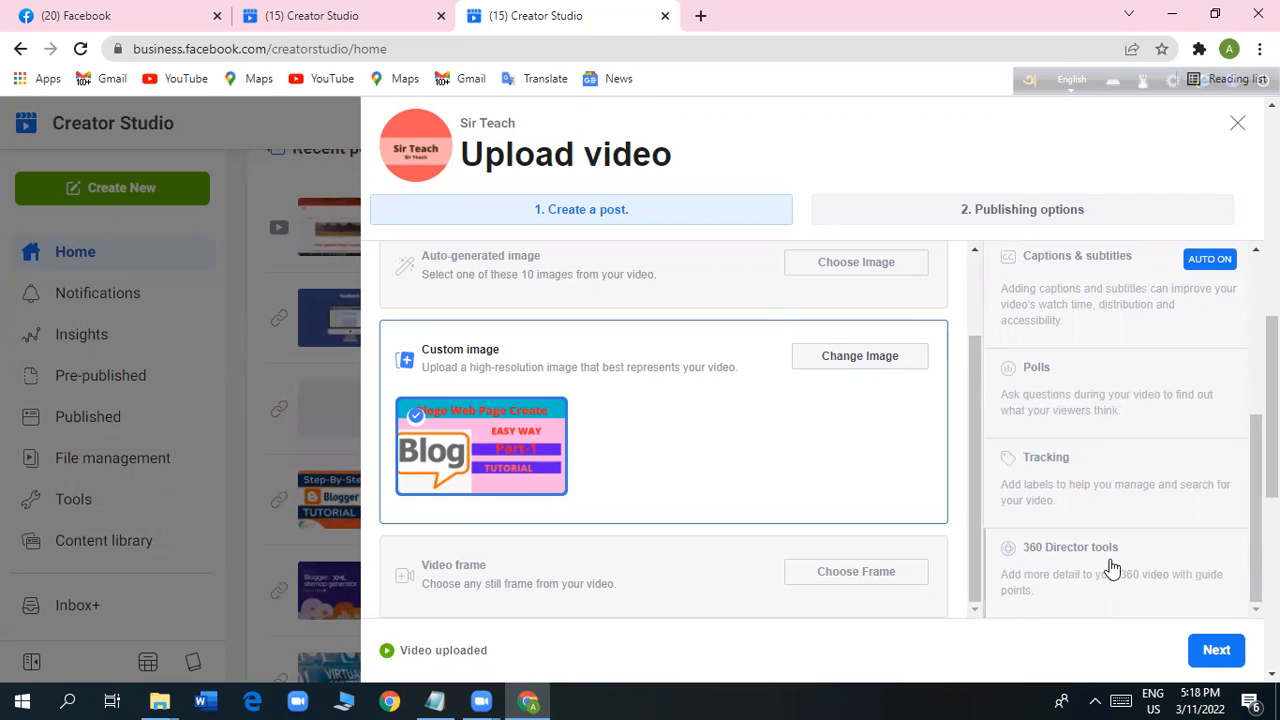
{"action": "scroll", "coordinate": [1186, 556], "scroll_direction": "down", "scroll_amount": 3}
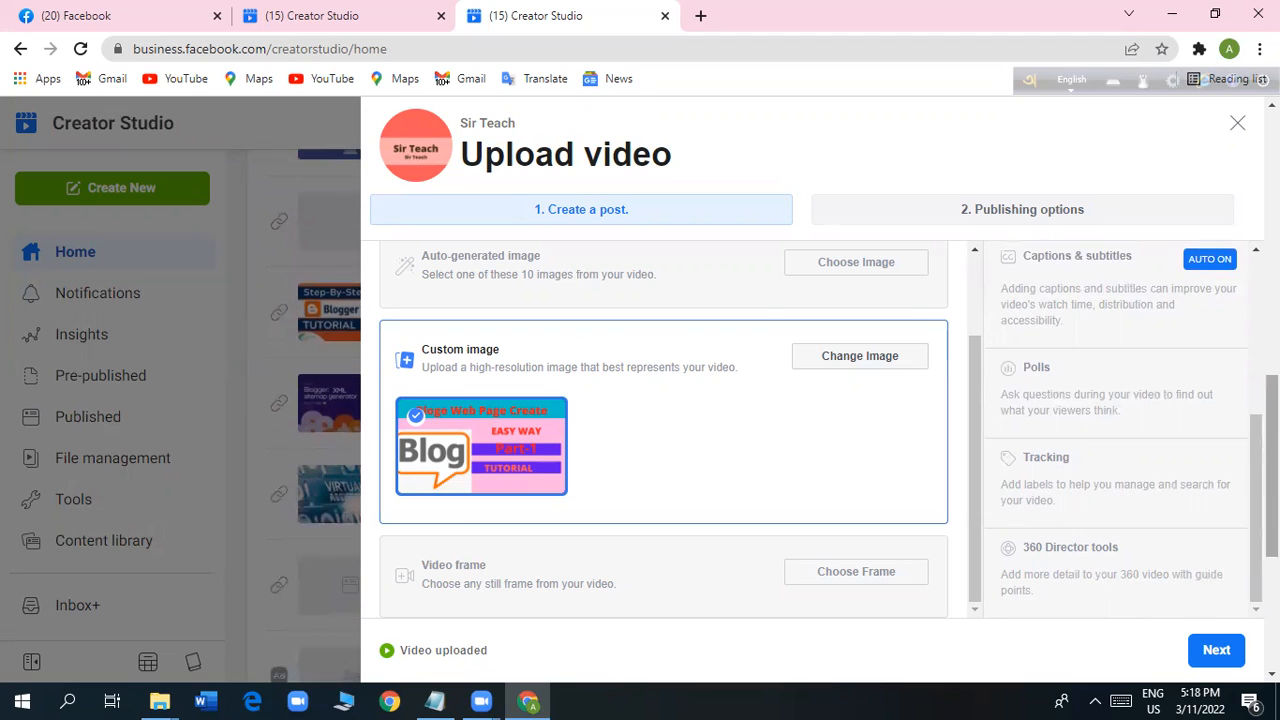
{"action": "left_click", "coordinate": [1216, 650]}
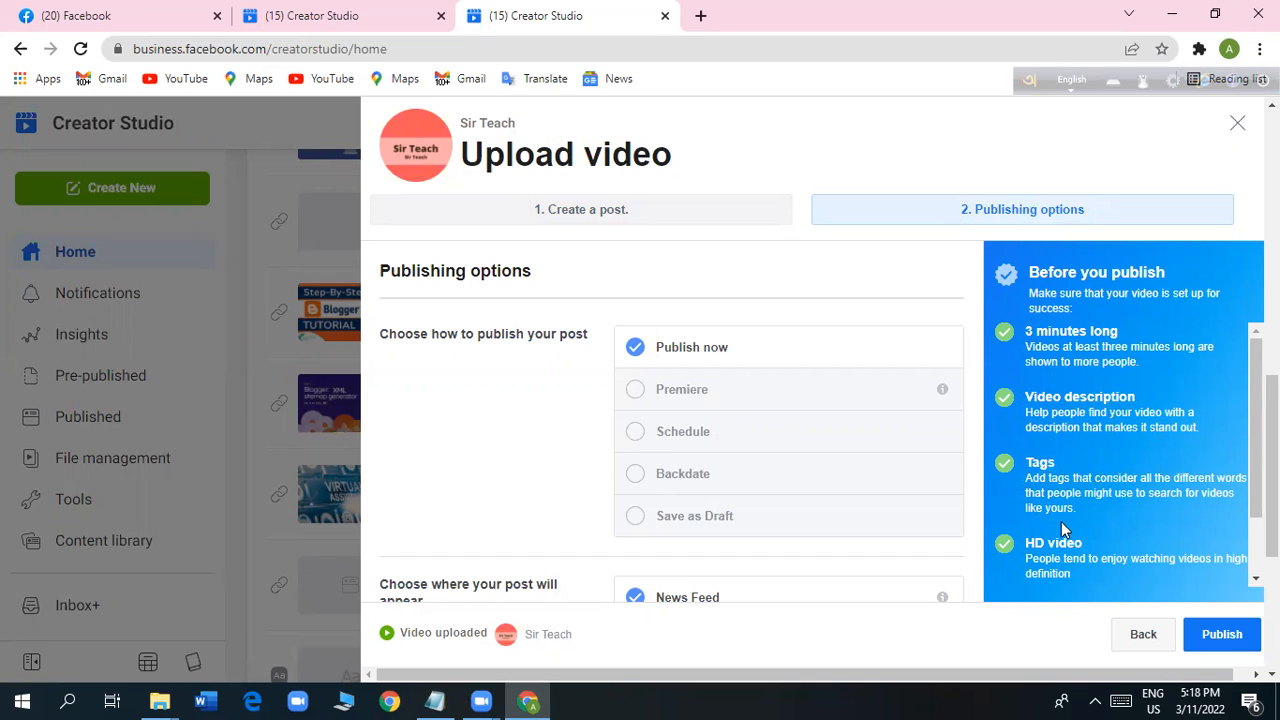
Examine the pre-publish checklist for video length, description, tags, HD quality and playlists.
{"action": "scroll", "coordinate": [1061, 521], "scroll_direction": "down", "scroll_amount": 2}
{"action": "scroll", "coordinate": [1012, 542], "scroll_direction": "down", "scroll_amount": 2}
{"action": "scroll", "coordinate": [1012, 542], "scroll_direction": "up", "scroll_amount": 2}
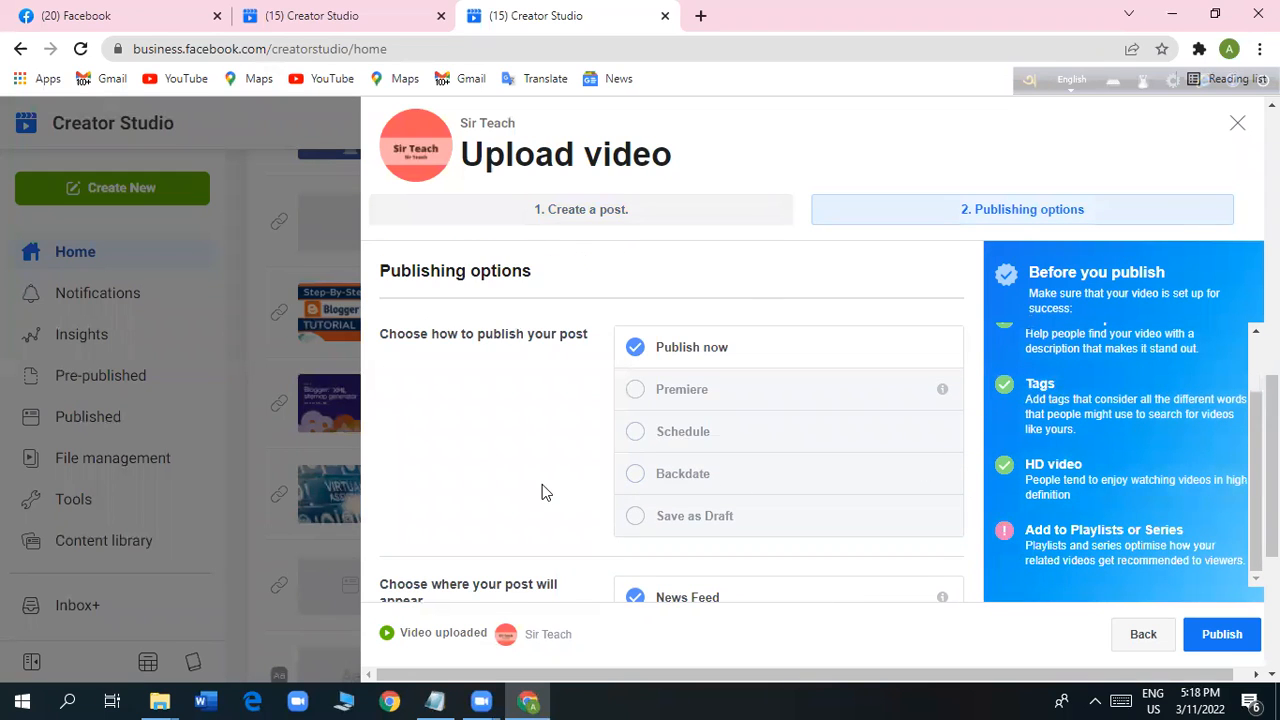
{"action": "scroll", "coordinate": [1140, 454], "scroll_direction": "up", "scroll_amount": 3}
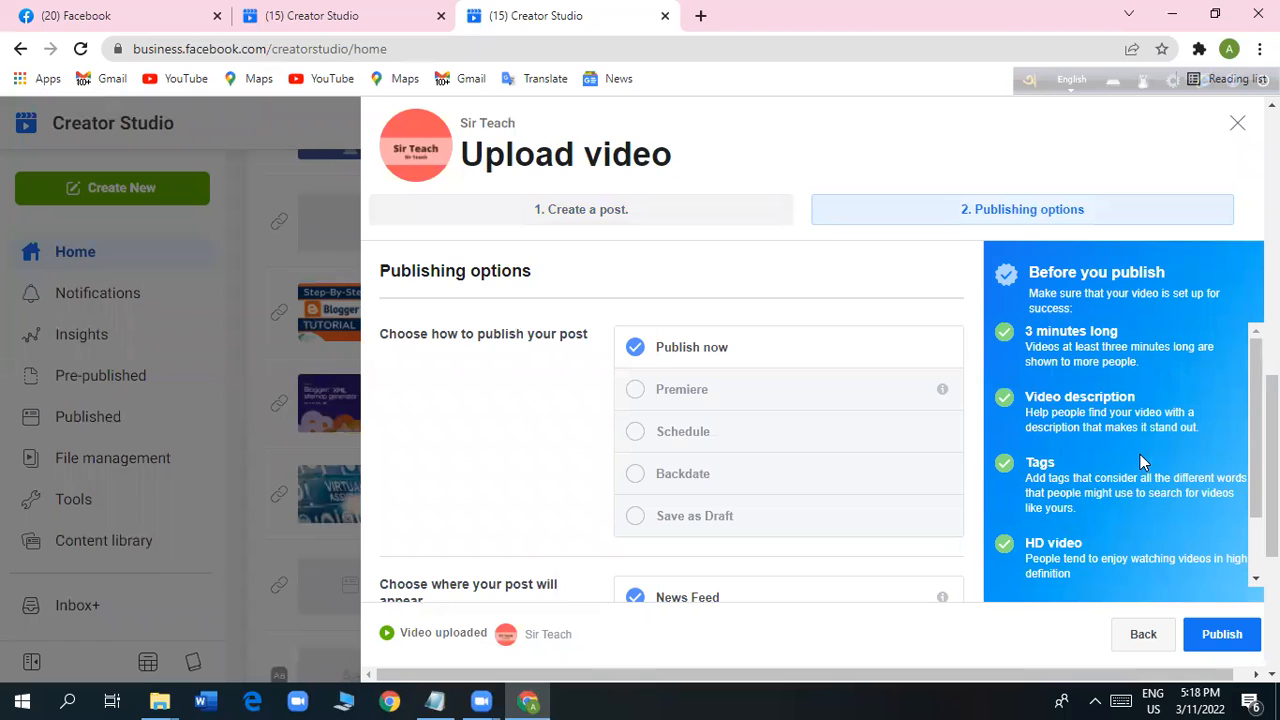
{"action": "scroll", "coordinate": [1134, 458], "scroll_direction": "down", "scroll_amount": 2}
{"action": "scroll", "coordinate": [1132, 457], "scroll_direction": "up", "scroll_amount": 2}
{"action": "scroll", "coordinate": [1133, 490], "scroll_direction": "down", "scroll_amount": 1}
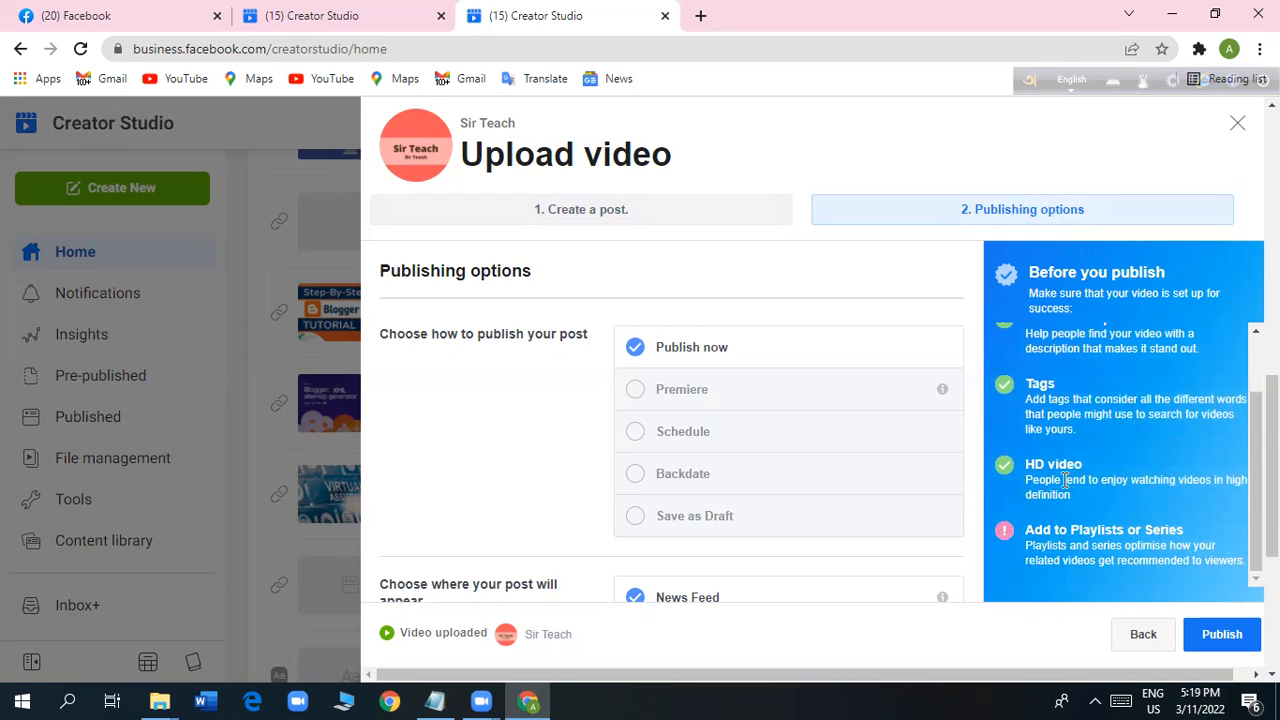
{"action": "scroll", "coordinate": [1068, 478], "scroll_direction": "down", "scroll_amount": 1}
{"action": "scroll", "coordinate": [1066, 482], "scroll_direction": "up", "scroll_amount": 1}
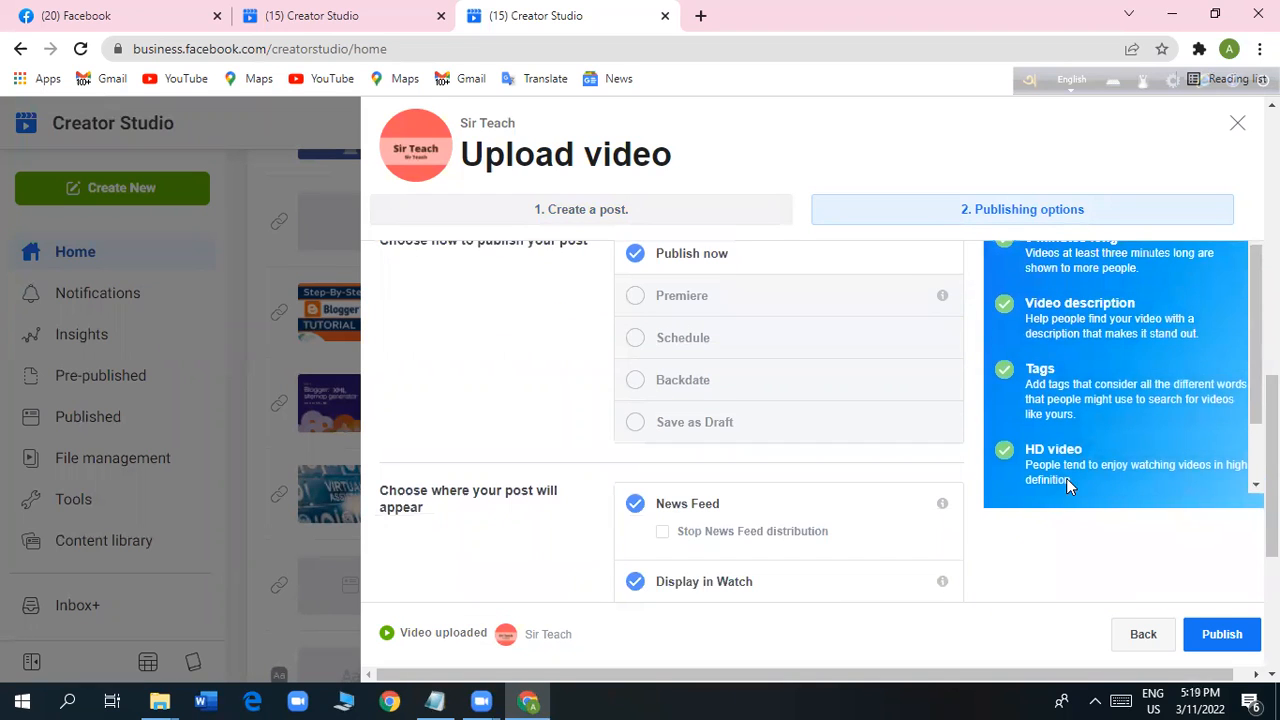
{"action": "scroll", "coordinate": [769, 480], "scroll_direction": "up", "scroll_amount": 1}
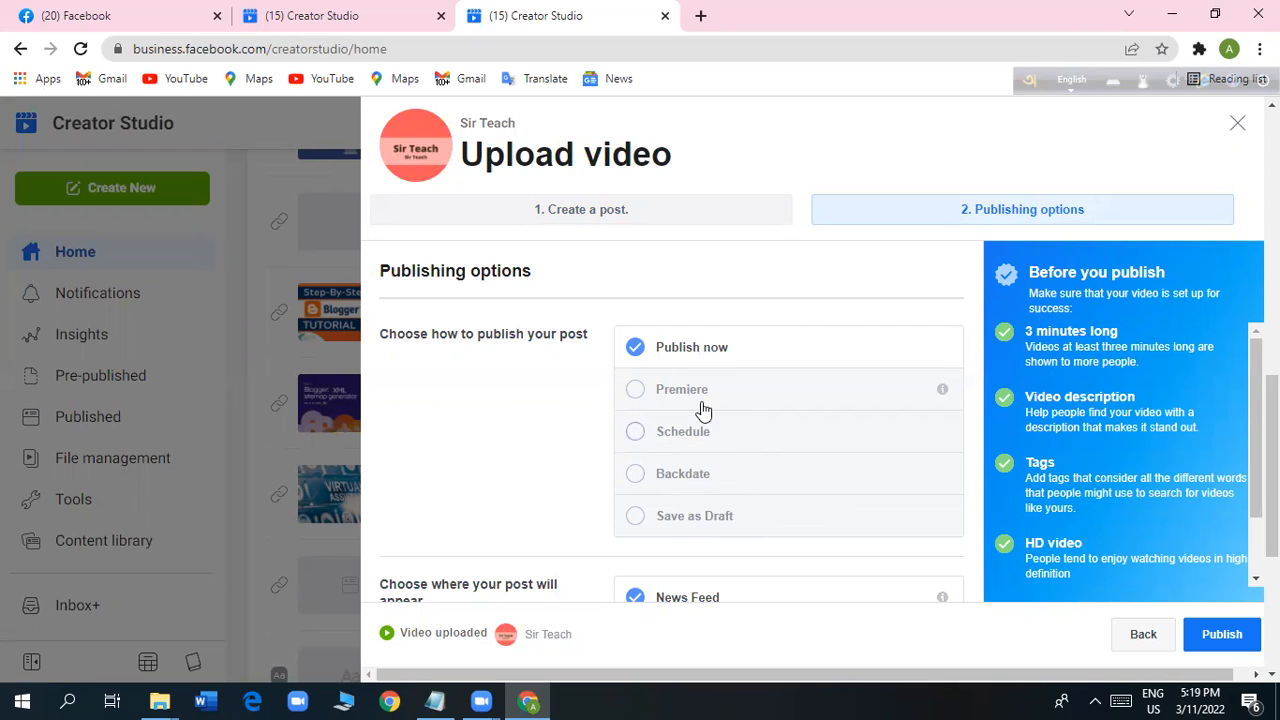
Look through the publishing options and add the video to the Blogger playlist.
{"action": "scroll", "coordinate": [720, 486], "scroll_direction": "down", "scroll_amount": 2}
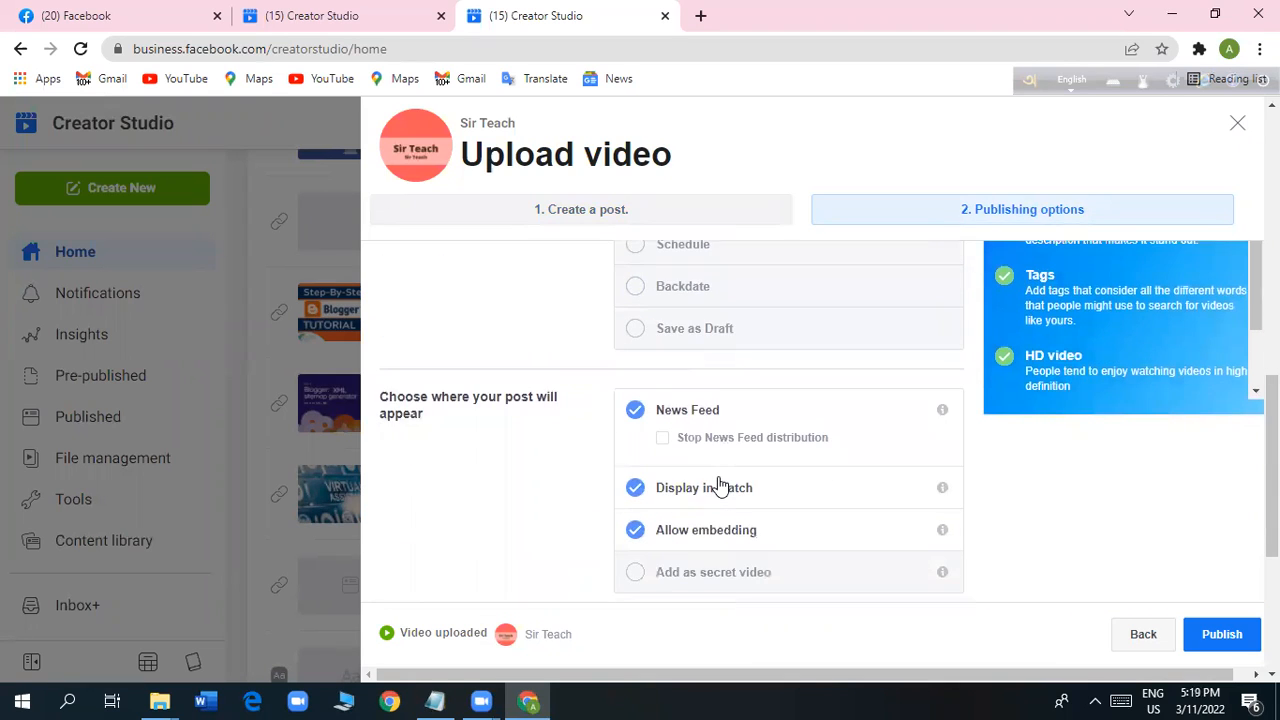
{"action": "scroll", "coordinate": [720, 486], "scroll_direction": "down", "scroll_amount": 2}
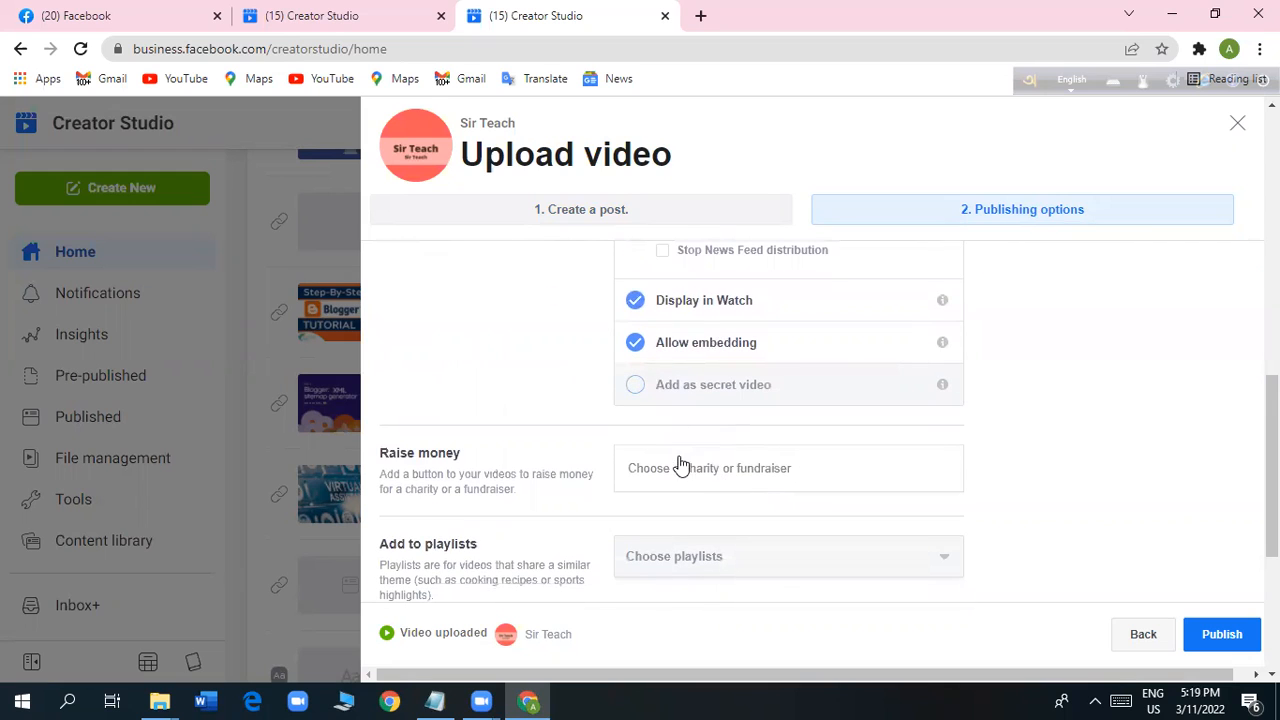
{"action": "scroll", "coordinate": [673, 490], "scroll_direction": "down", "scroll_amount": 3}
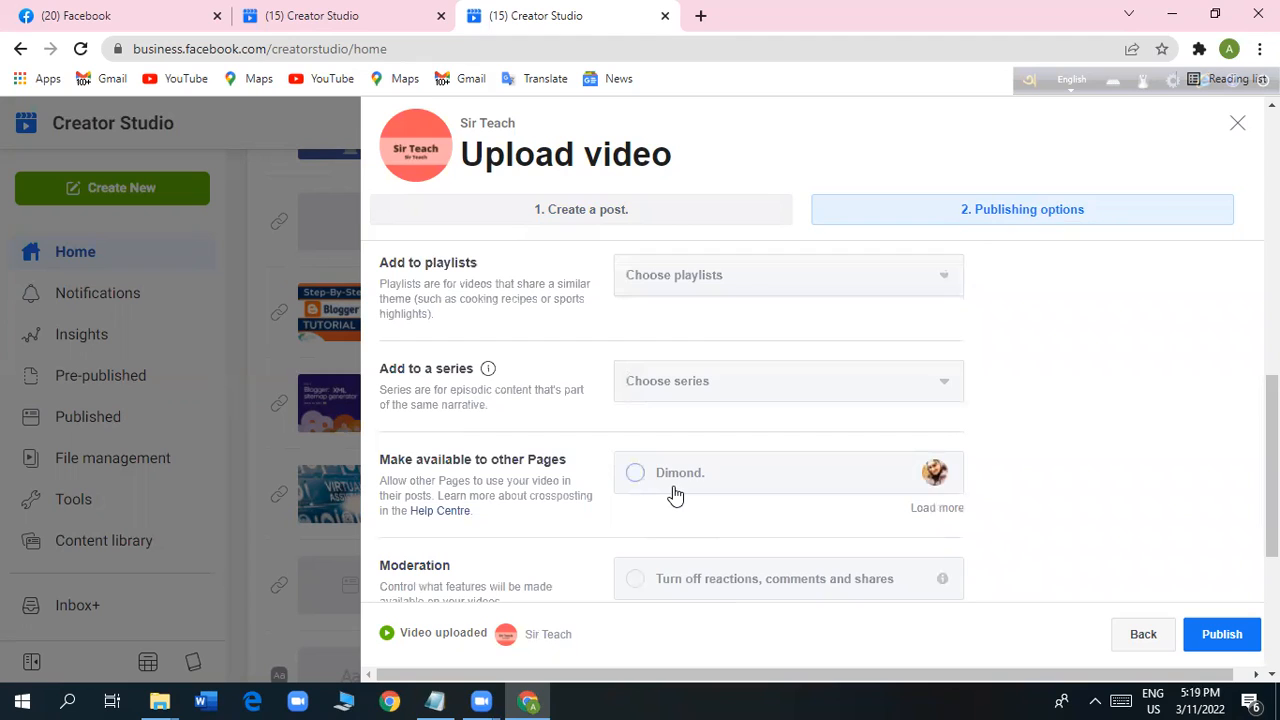
{"action": "scroll", "coordinate": [674, 494], "scroll_direction": "up", "scroll_amount": 1}
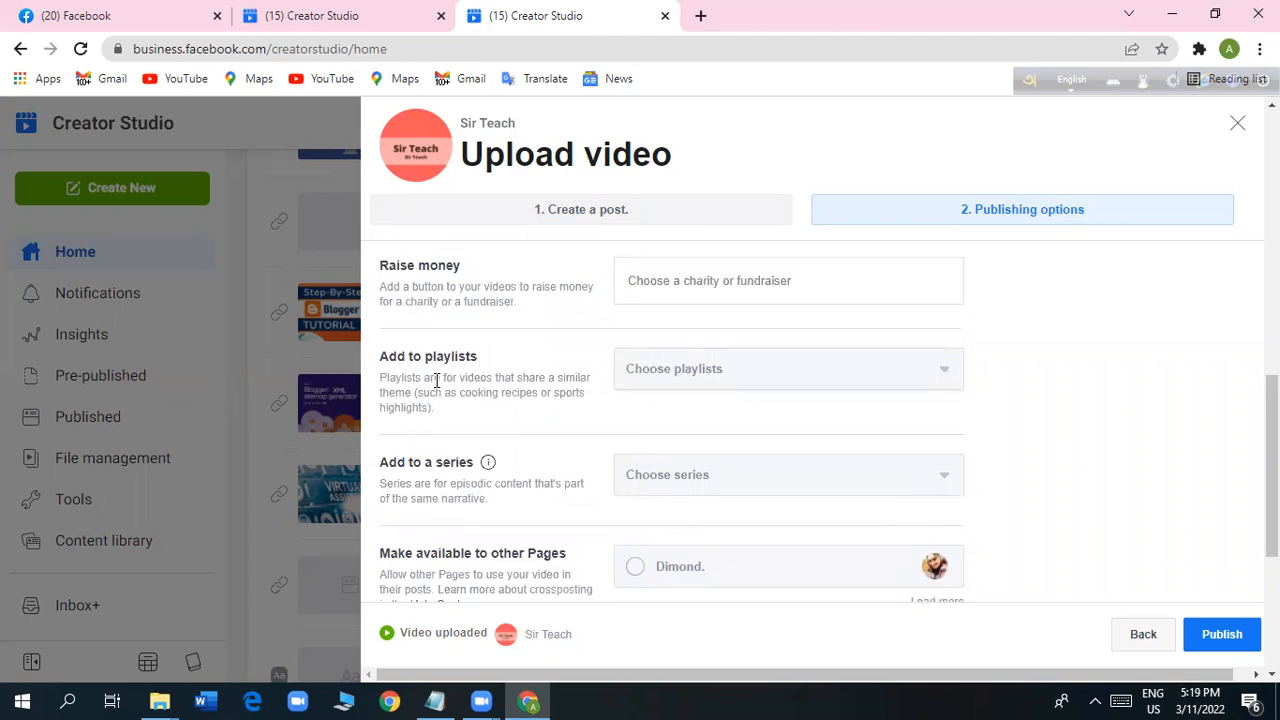
{"action": "left_click", "coordinate": [941, 374]}
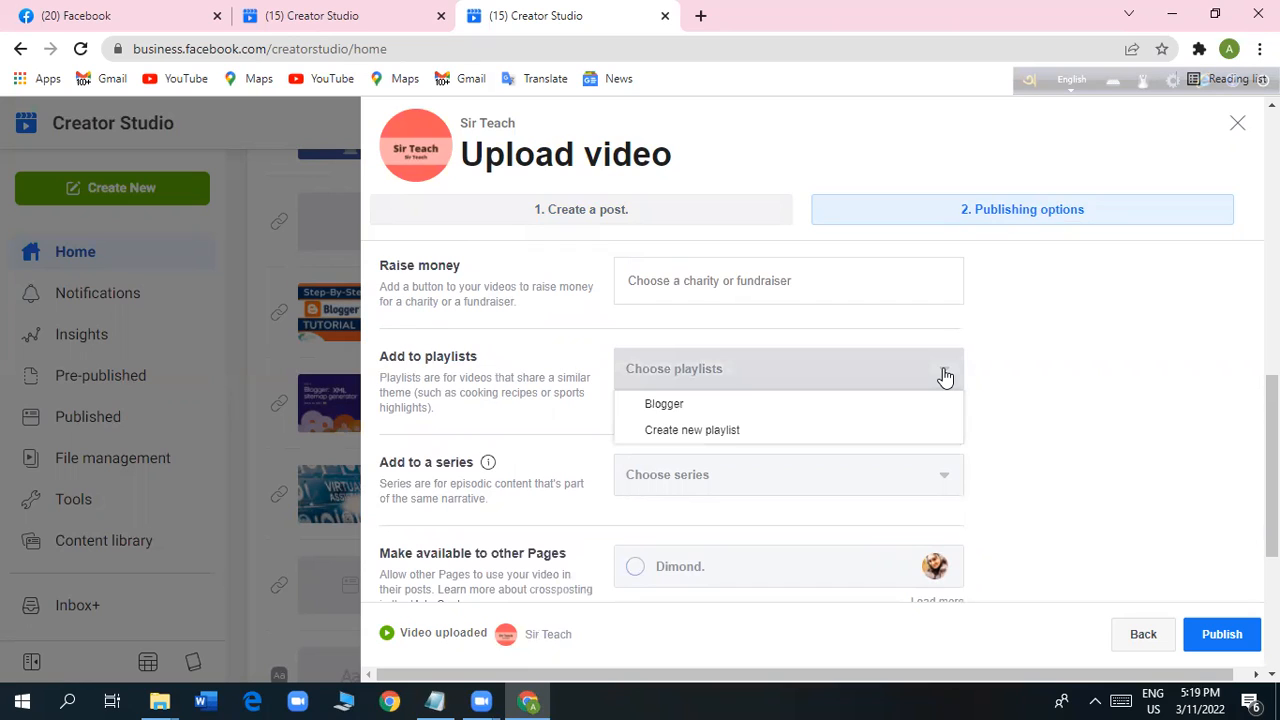
{"action": "left_click", "coordinate": [646, 408]}
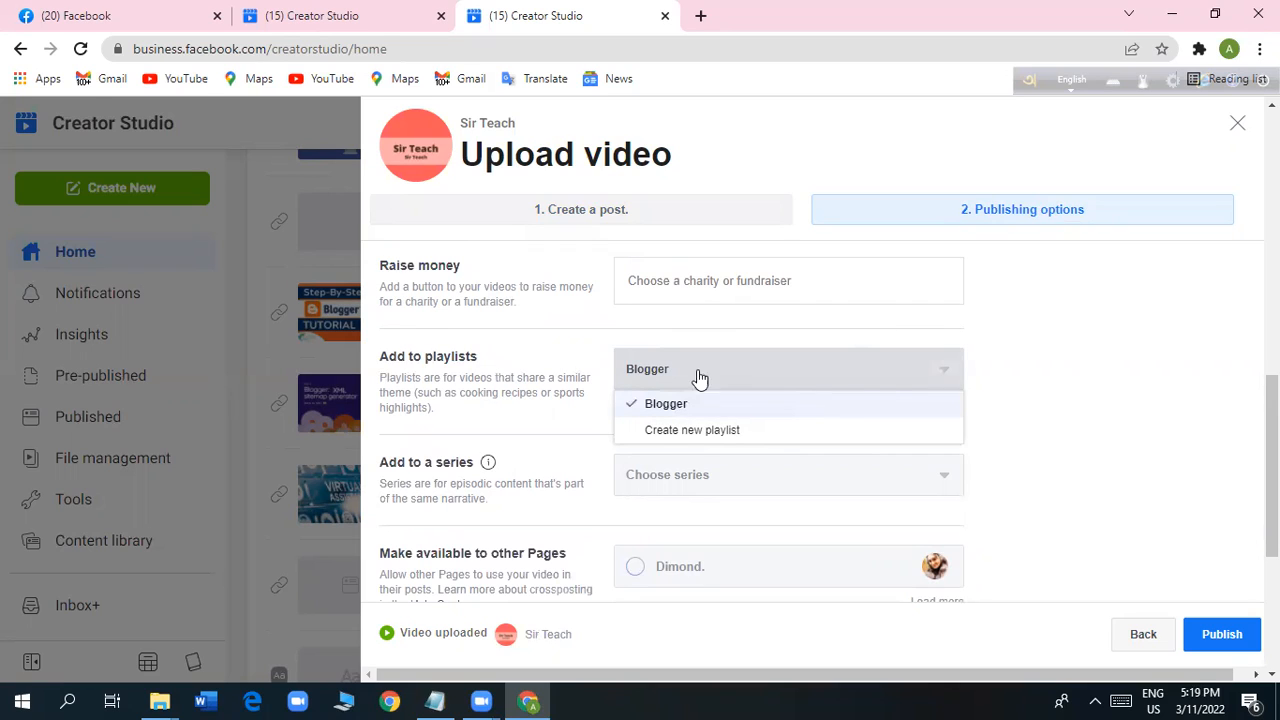
Examine the form for creating a new playlist, cancel it and close the playlist choices.
{"action": "left_click", "coordinate": [697, 438]}
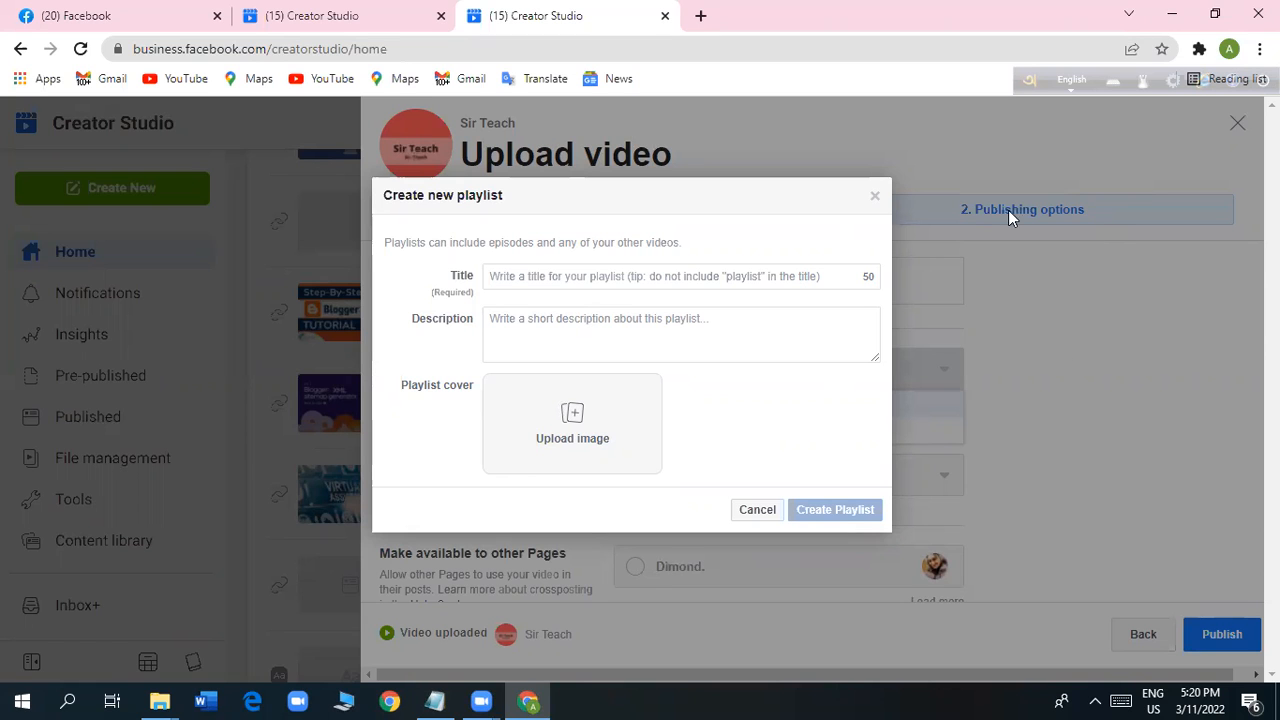
{"action": "left_click", "coordinate": [758, 510]}
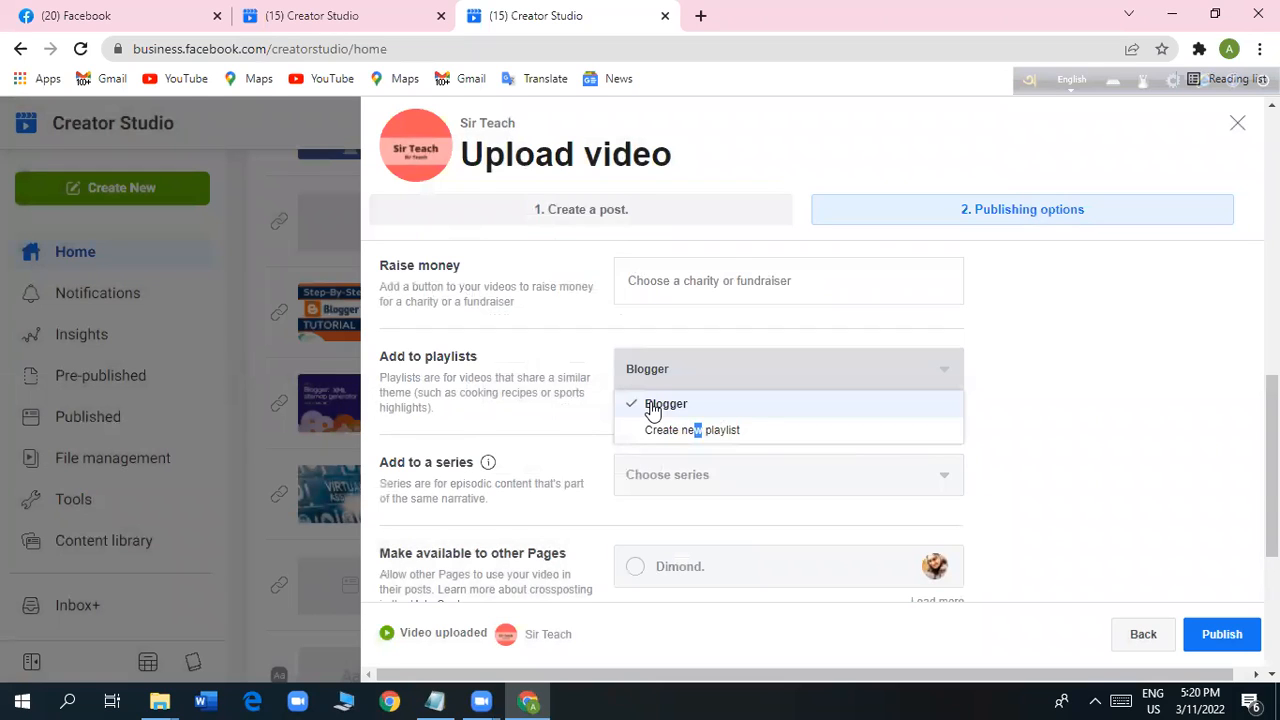
{"action": "left_click", "coordinate": [1120, 495]}
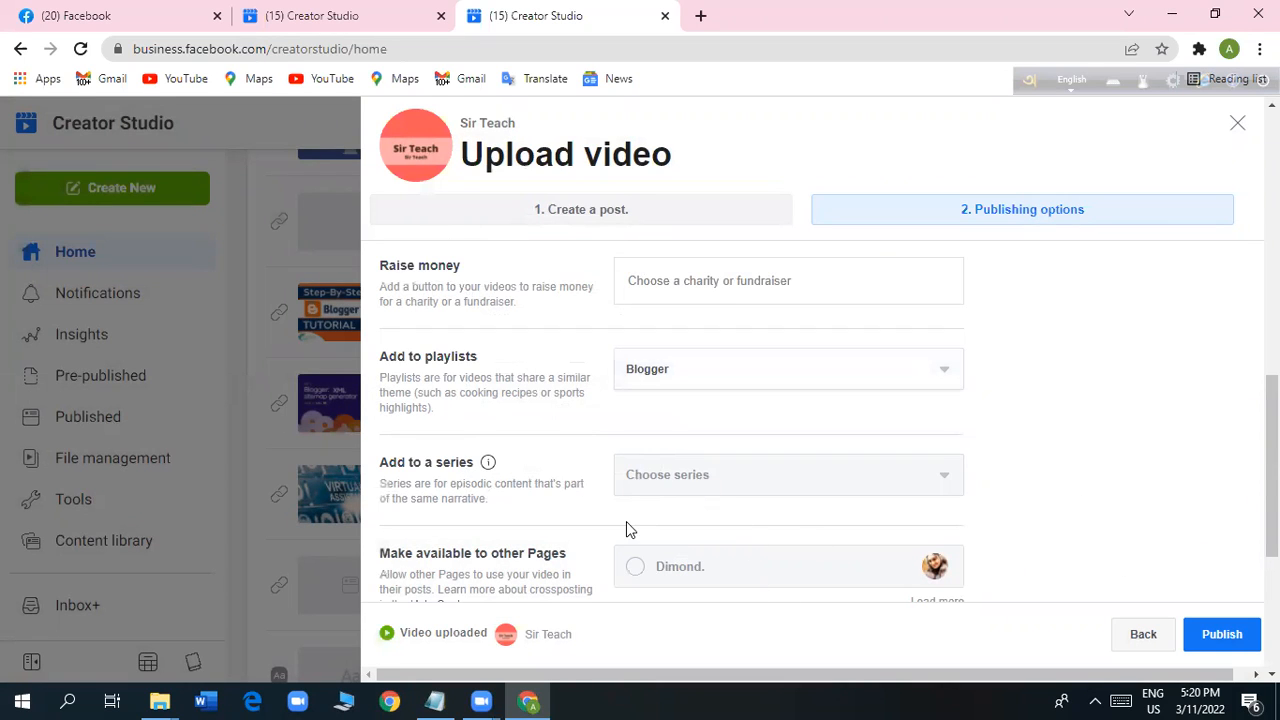
{"action": "scroll", "coordinate": [626, 524], "scroll_direction": "down", "scroll_amount": 1}
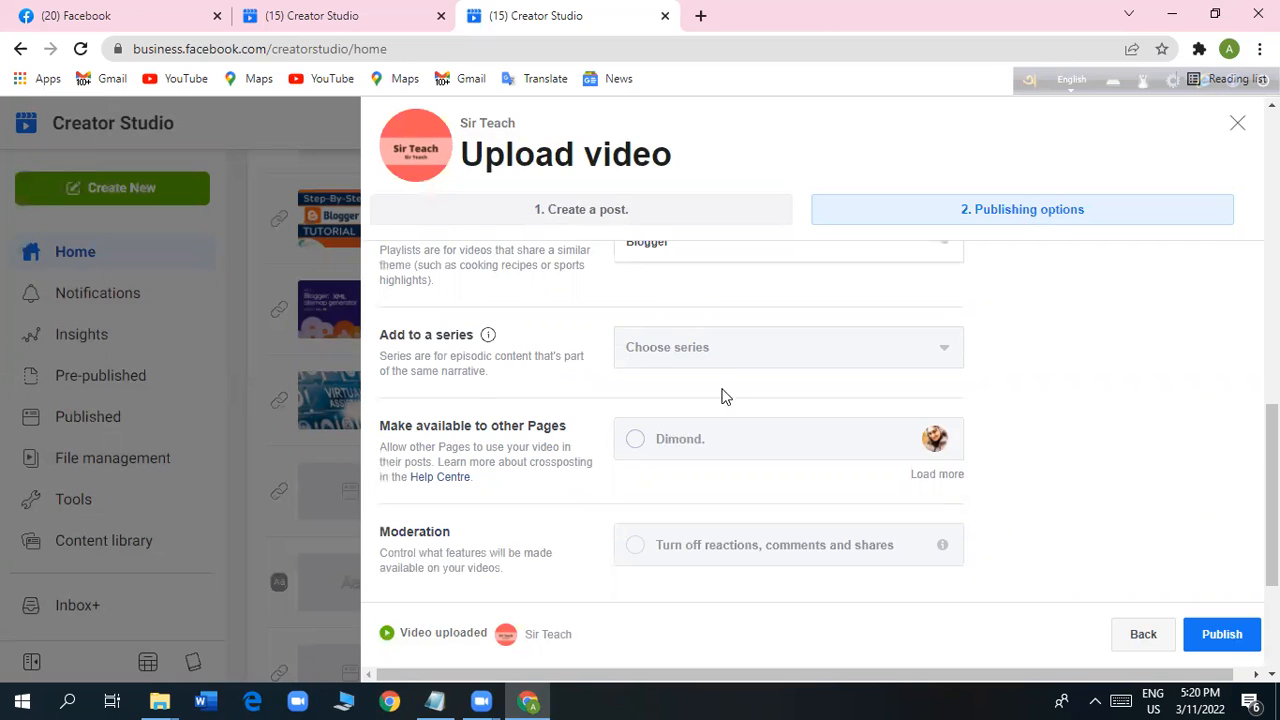
Review the remaining publishing options, try making the video available to the Dimond. Page, and clear that selection again.
{"action": "scroll", "coordinate": [718, 550], "scroll_direction": "up", "scroll_amount": 2}
{"action": "scroll", "coordinate": [718, 550], "scroll_direction": "up", "scroll_amount": 3}
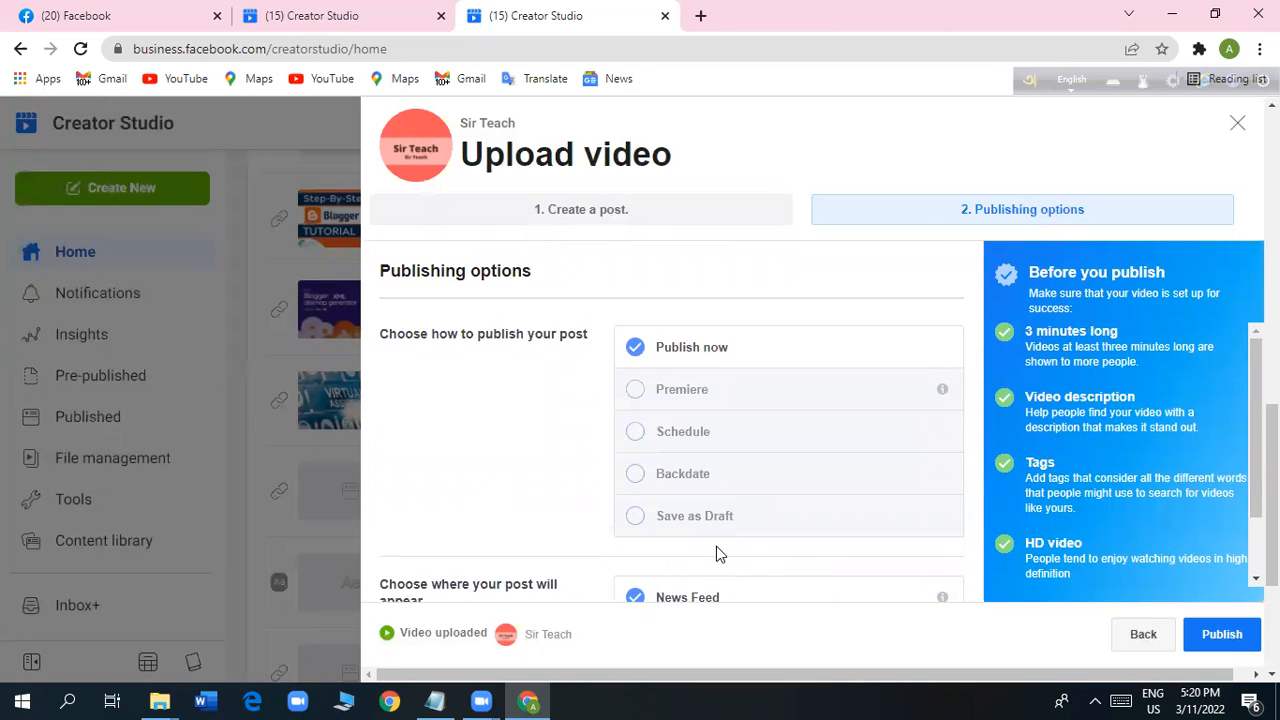
{"action": "scroll", "coordinate": [716, 548], "scroll_direction": "down", "scroll_amount": 5}
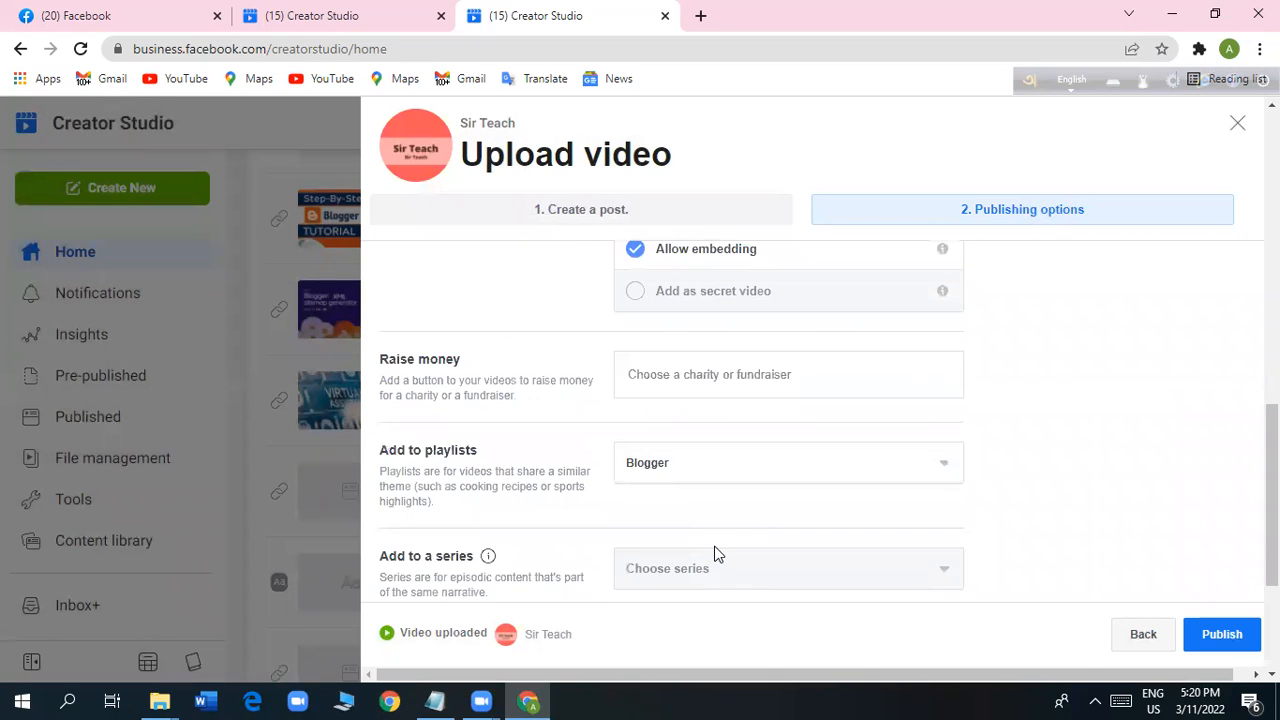
{"action": "scroll", "coordinate": [714, 552], "scroll_direction": "down", "scroll_amount": 2}
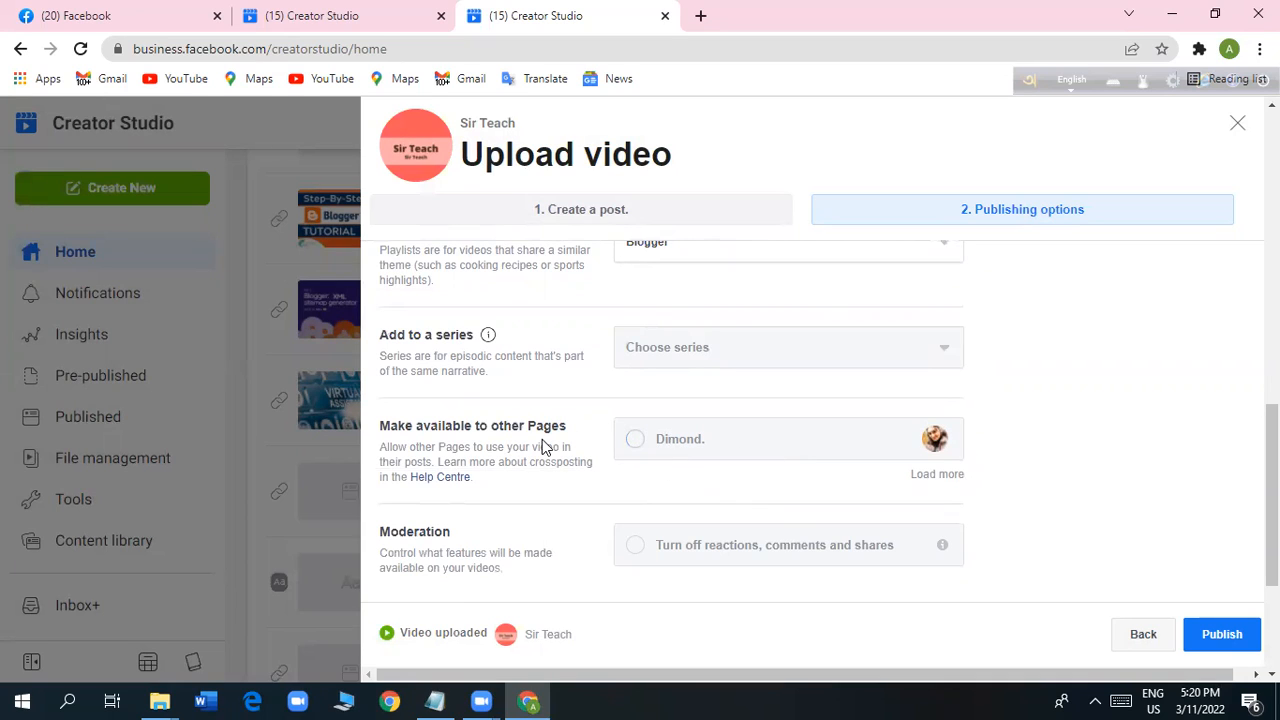
{"action": "left_click", "coordinate": [637, 442]}
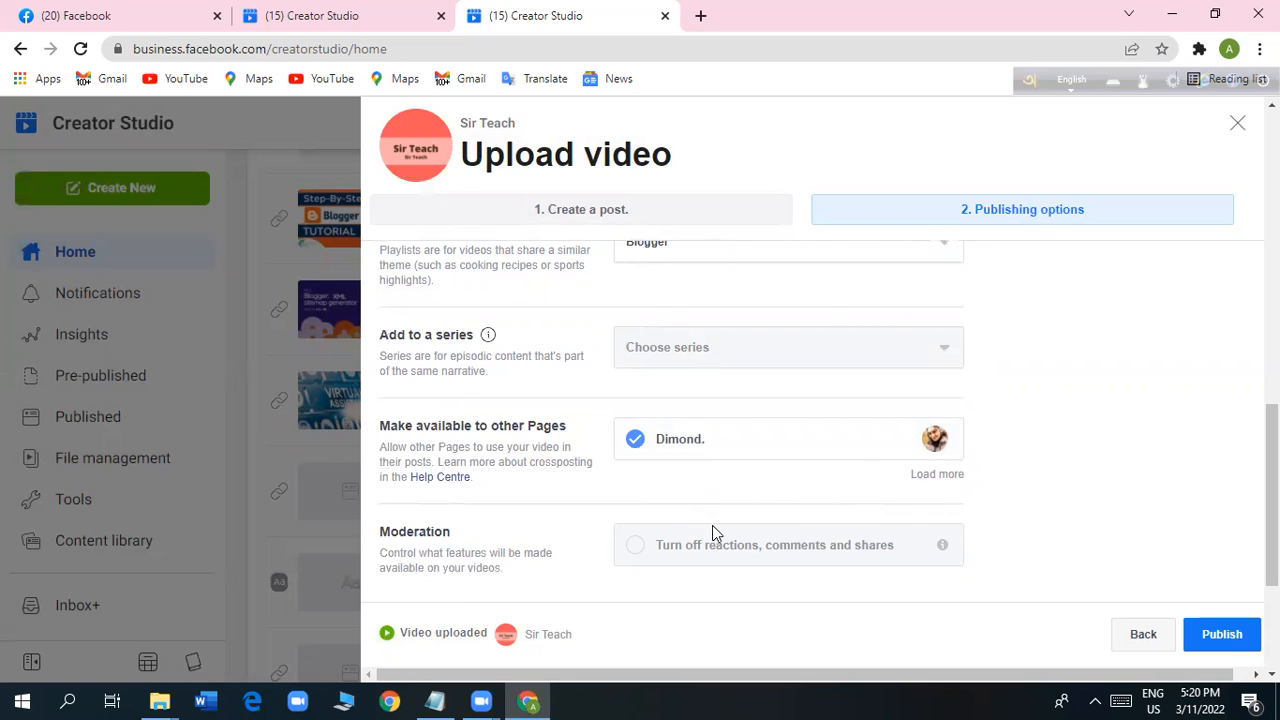
{"action": "left_click", "coordinate": [637, 442]}
{"action": "scroll", "coordinate": [743, 543], "scroll_direction": "down", "scroll_amount": 3}
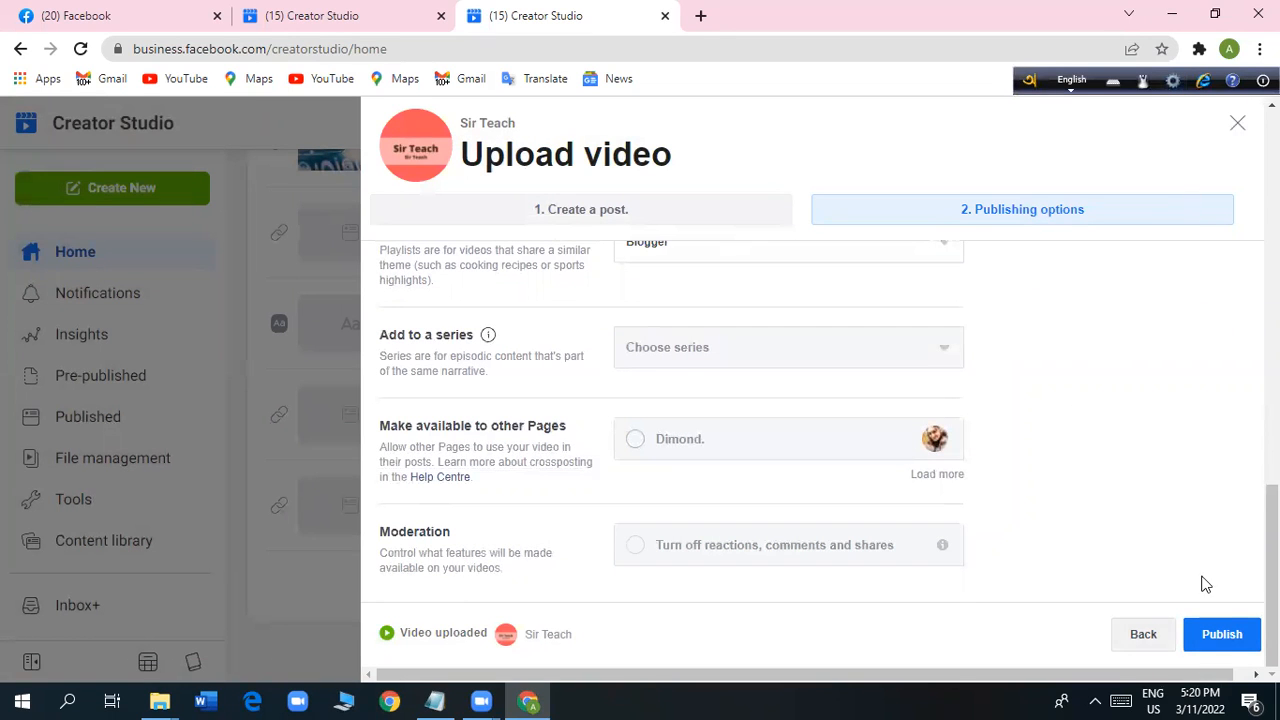
Minimize the browser window to show the desktop and refresh the desktop several times.
{"action": "left_click", "coordinate": [1177, 24]}
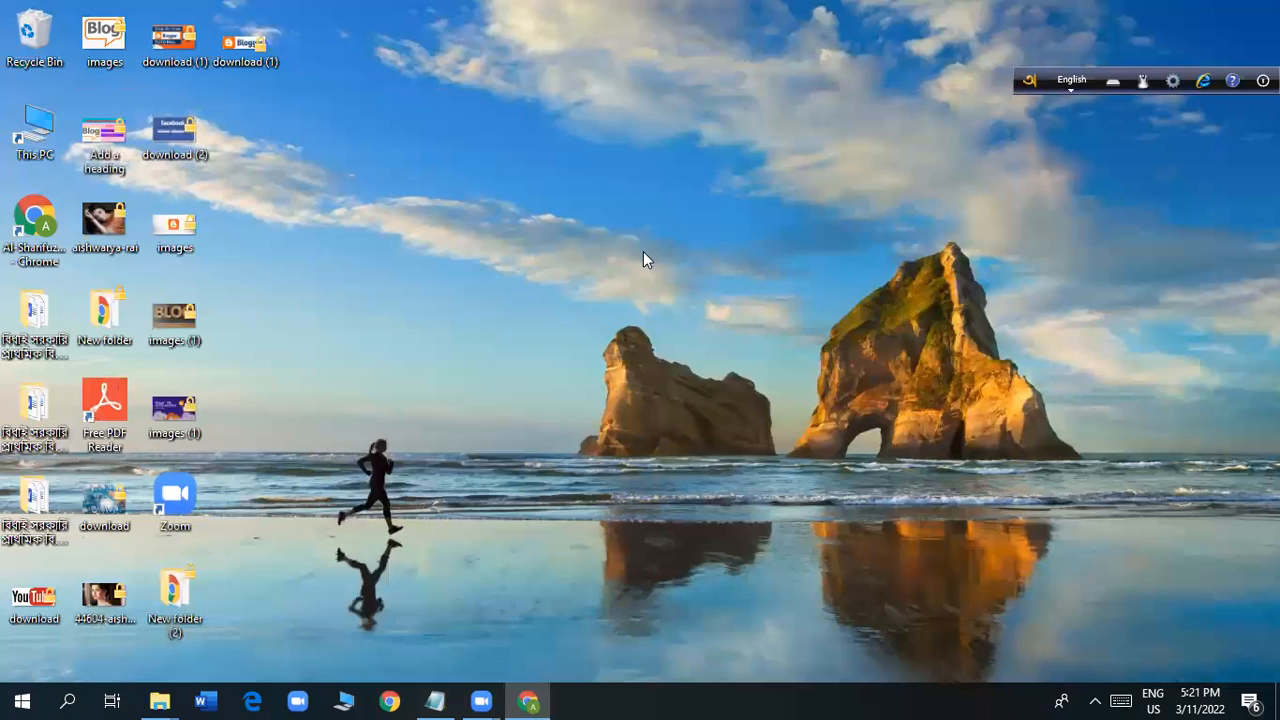
{"action": "right_click", "coordinate": [636, 228]}
{"action": "left_click", "coordinate": [691, 285]}
{"action": "right_click", "coordinate": [555, 205]}
{"action": "left_click", "coordinate": [605, 259]}
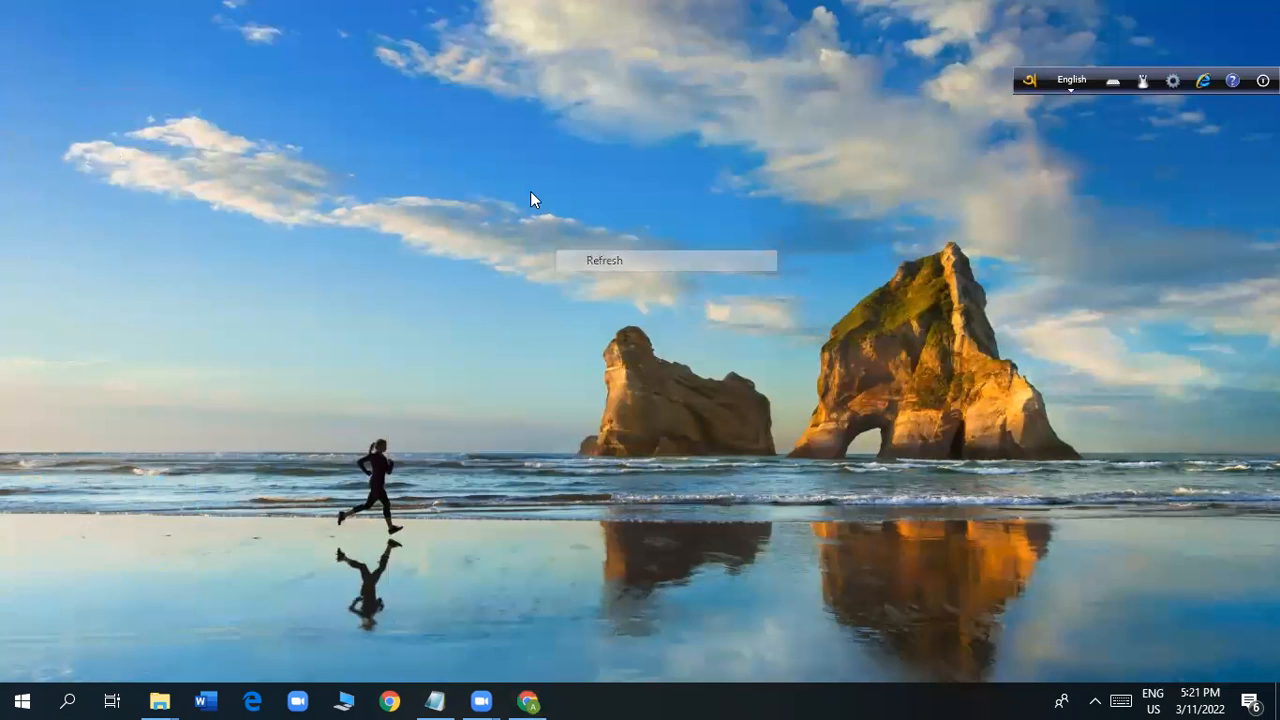
{"action": "right_click", "coordinate": [527, 184]}
{"action": "left_click", "coordinate": [584, 240]}
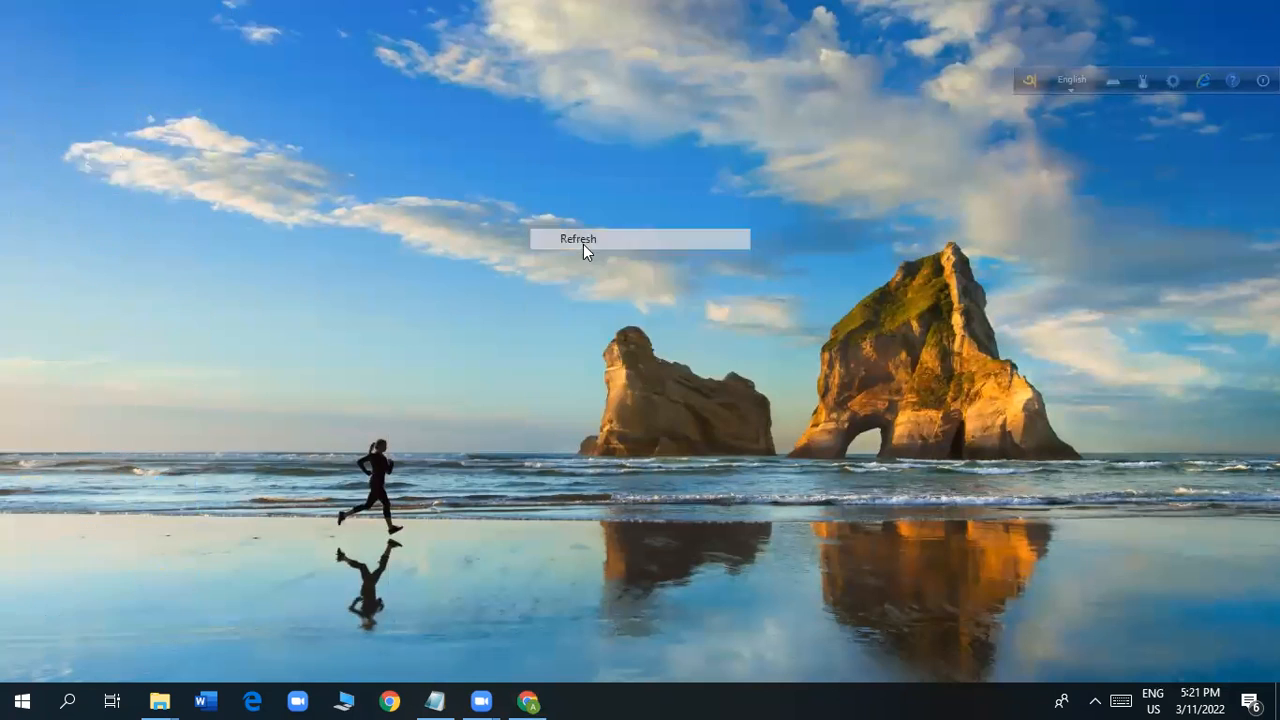
{"action": "right_click", "coordinate": [538, 196]}
{"action": "left_click", "coordinate": [562, 246]}
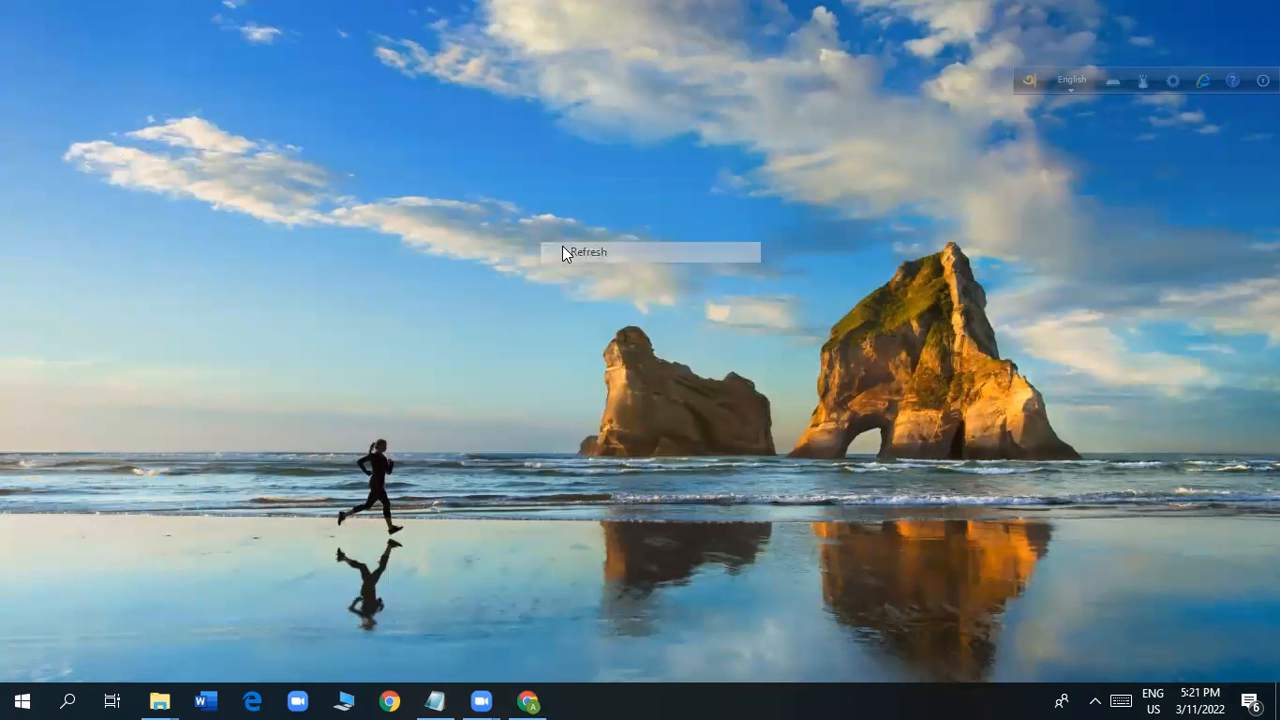